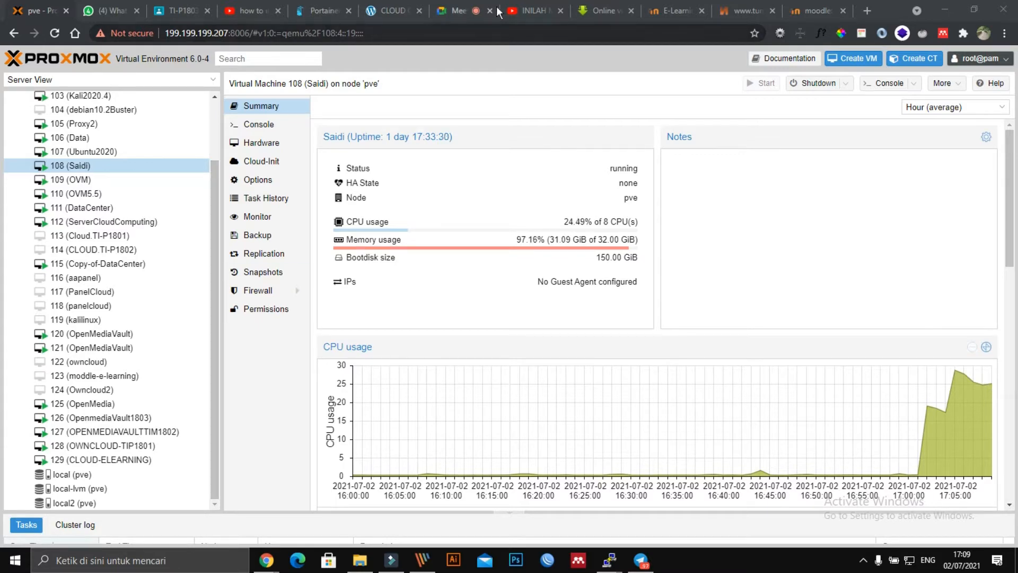
Step: Search Google for lazada in a new tab
{"action": "left_click", "coordinate": [874, 8]}
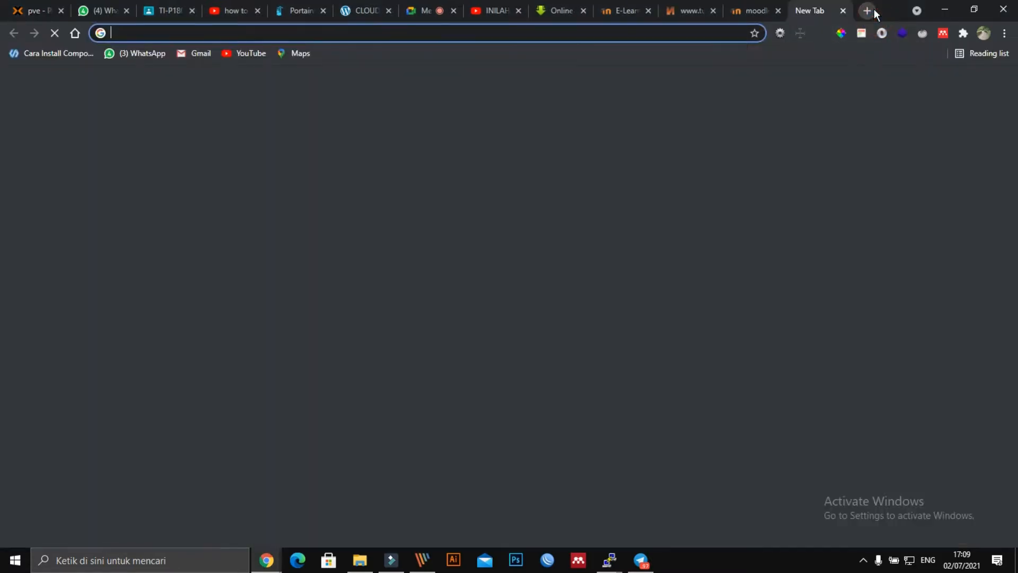
{"action": "type", "text": "lz"}
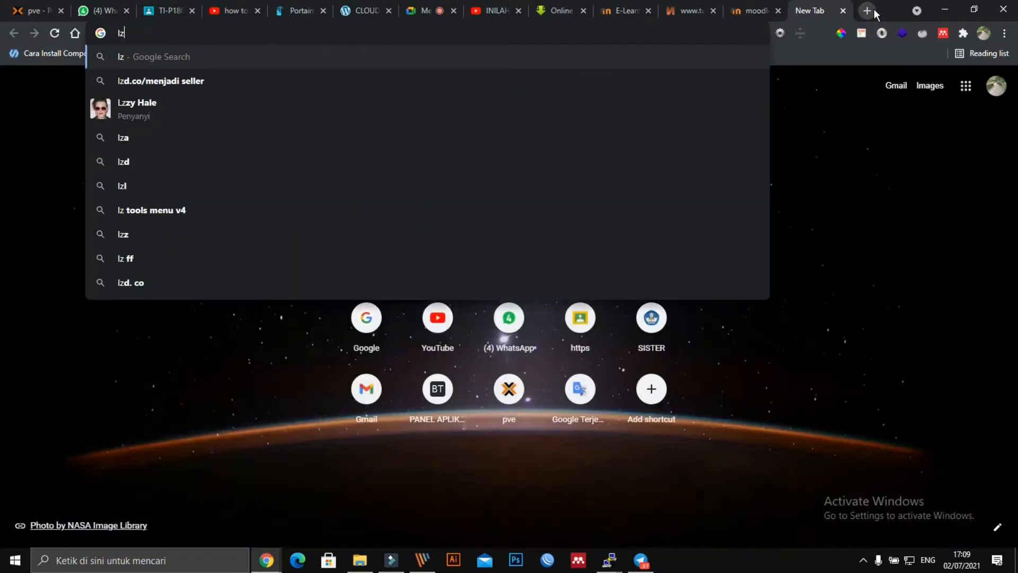
{"action": "key", "text": "BackSpace"}
{"action": "type", "text": "aza"}
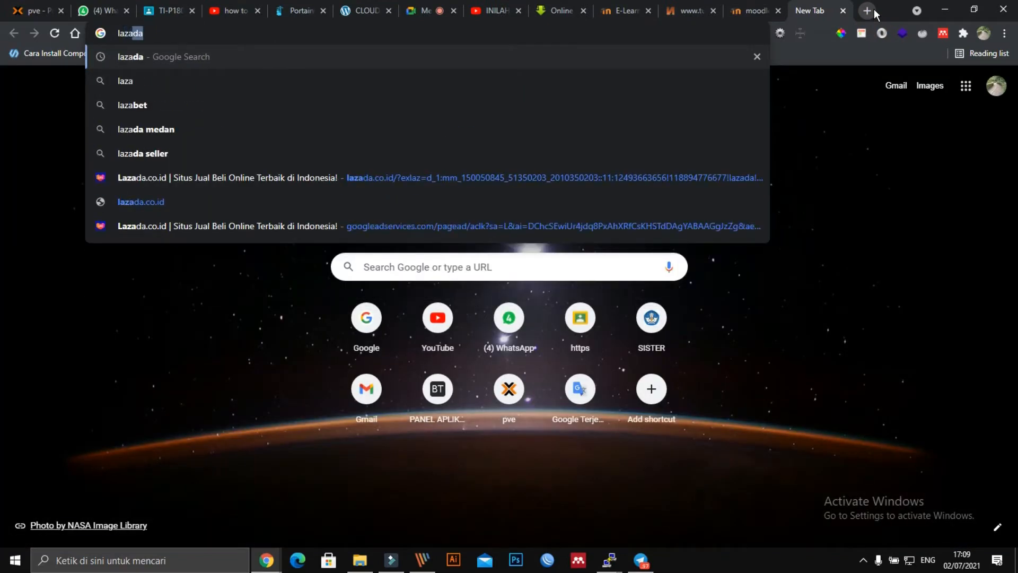
{"action": "key", "text": "Return"}
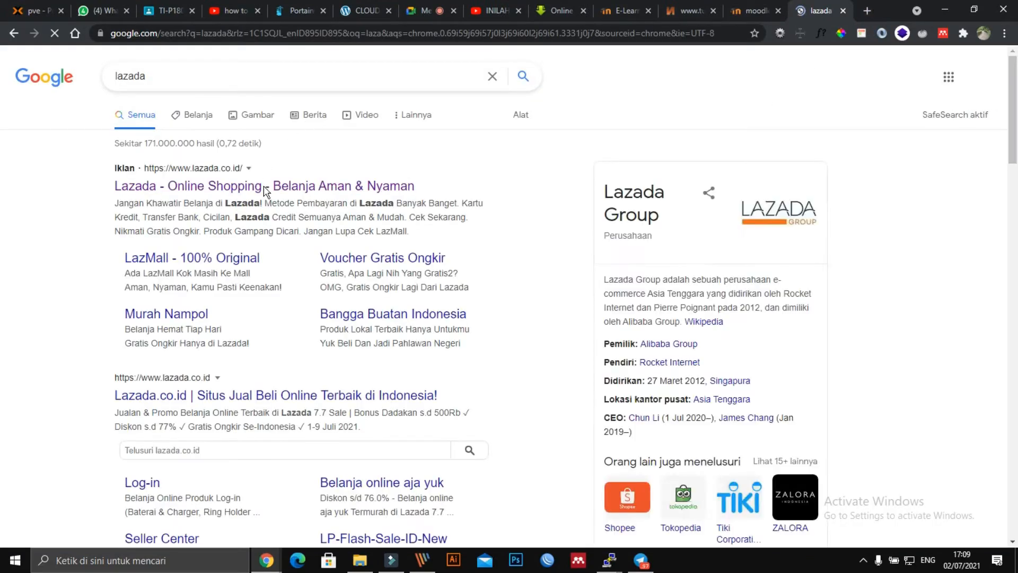
Step: Visit the Lazada site, dismiss its promo banner, browse briefly, then return to the lazada results
{"action": "left_click", "coordinate": [264, 189]}
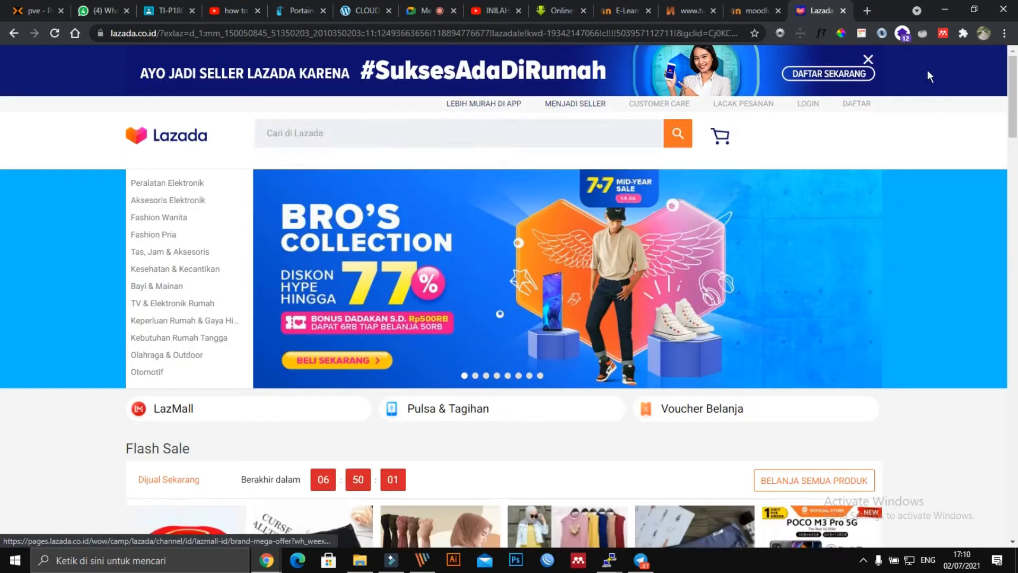
{"action": "left_click", "coordinate": [868, 60]}
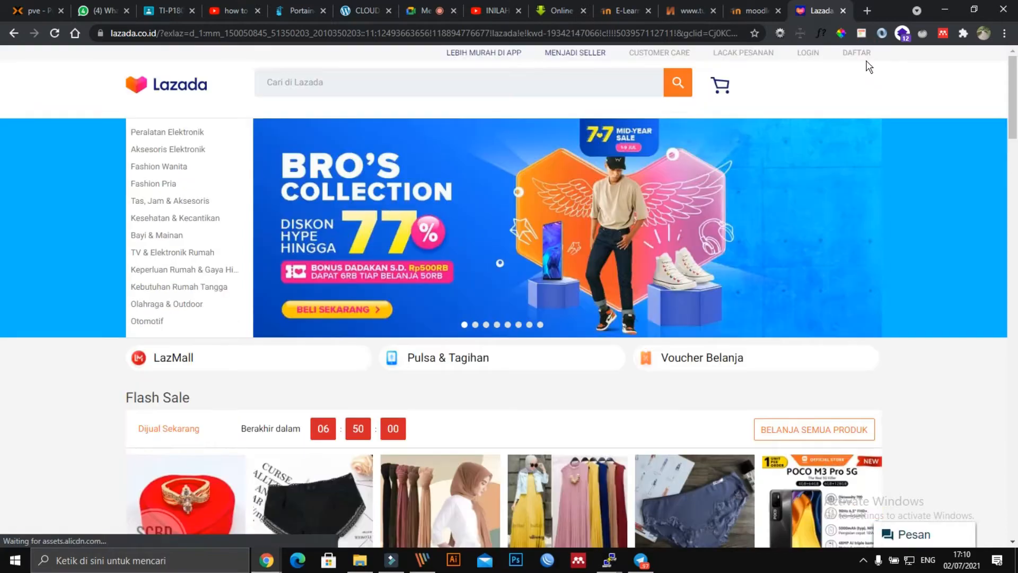
{"action": "scroll", "coordinate": [656, 277], "scroll_direction": "down", "scroll_amount": 5}
{"action": "scroll", "coordinate": [656, 277], "scroll_direction": "up", "scroll_amount": 5}
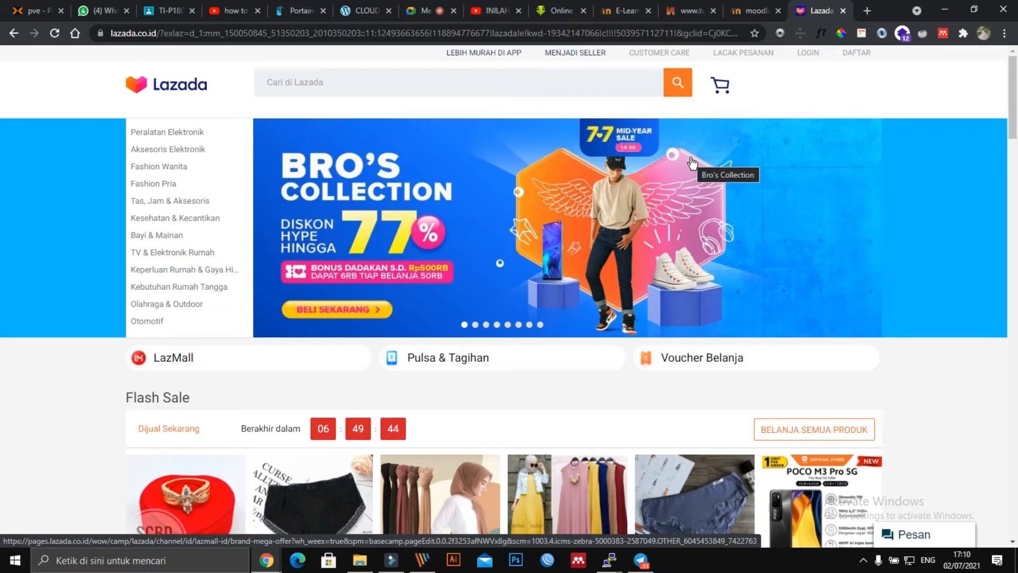
{"action": "left_click", "coordinate": [749, 11]}
{"action": "left_click", "coordinate": [820, 10]}
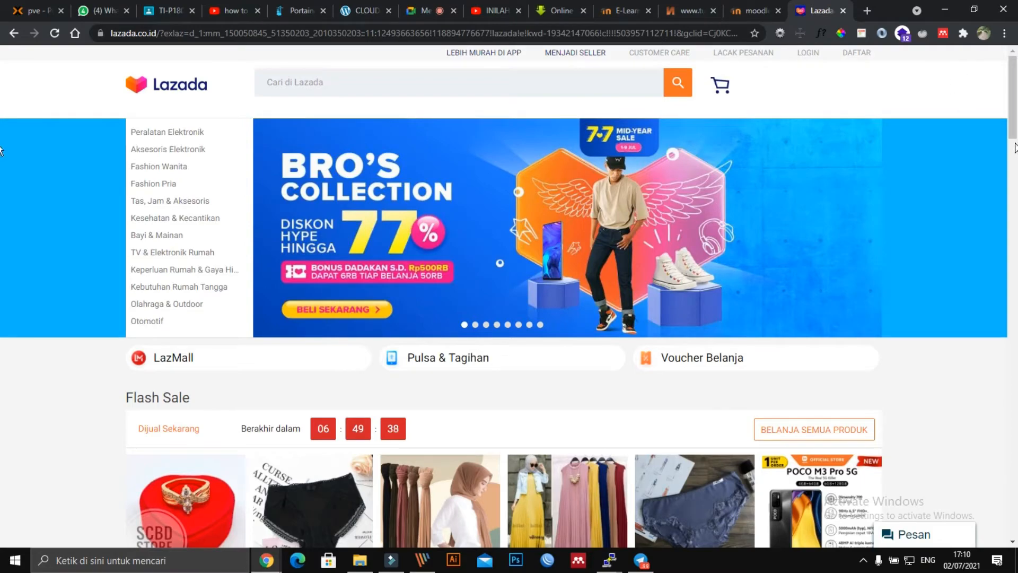
{"action": "left_click_drag", "start_coordinate": [1016, 119], "coordinate": [1017, 81]}
{"action": "scroll", "coordinate": [210, 141], "scroll_direction": "down", "scroll_amount": 12}
{"action": "scroll", "coordinate": [68, 57], "scroll_direction": "up", "scroll_amount": 11}
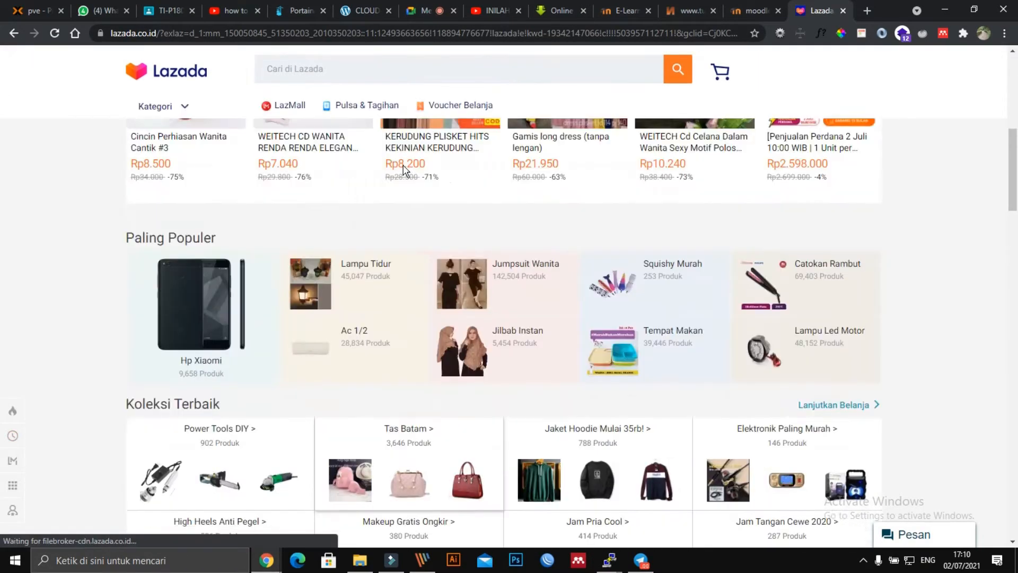
{"action": "left_click", "coordinate": [14, 33]}
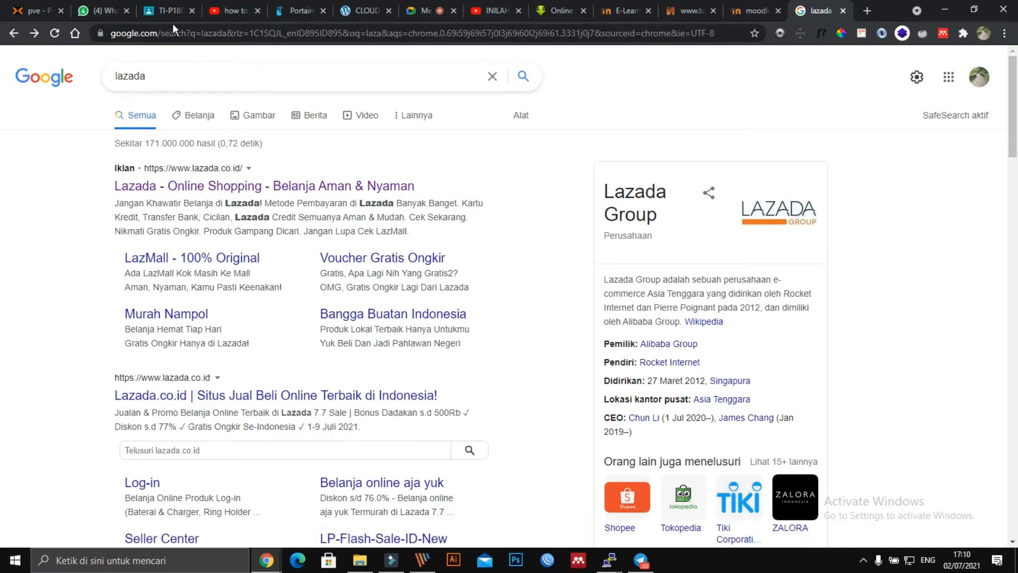
Step: Replace the query with magneto 2 and search
{"action": "left_click_drag", "start_coordinate": [183, 79], "coordinate": [92, 80]}
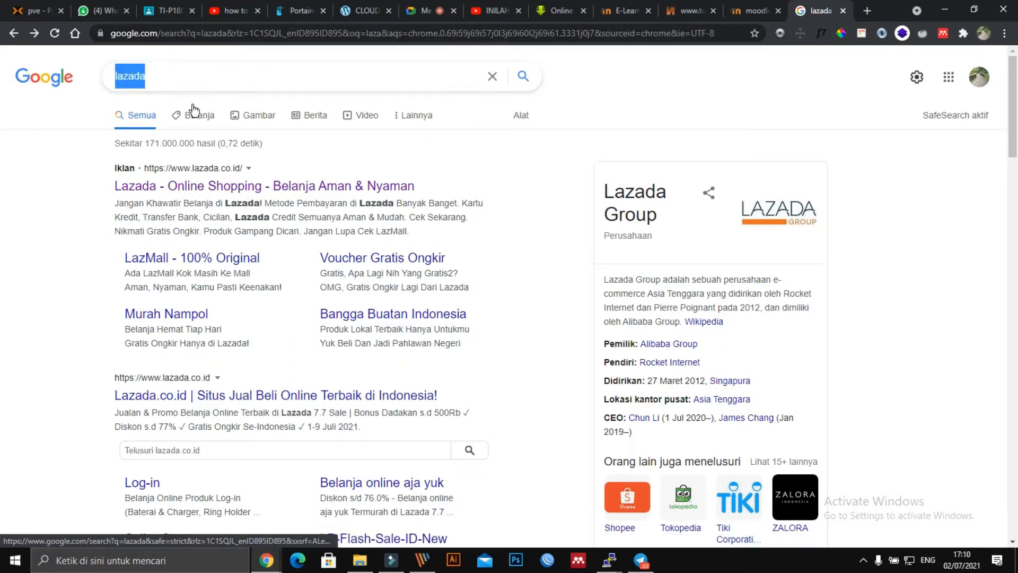
{"action": "type", "text": "magneto"}
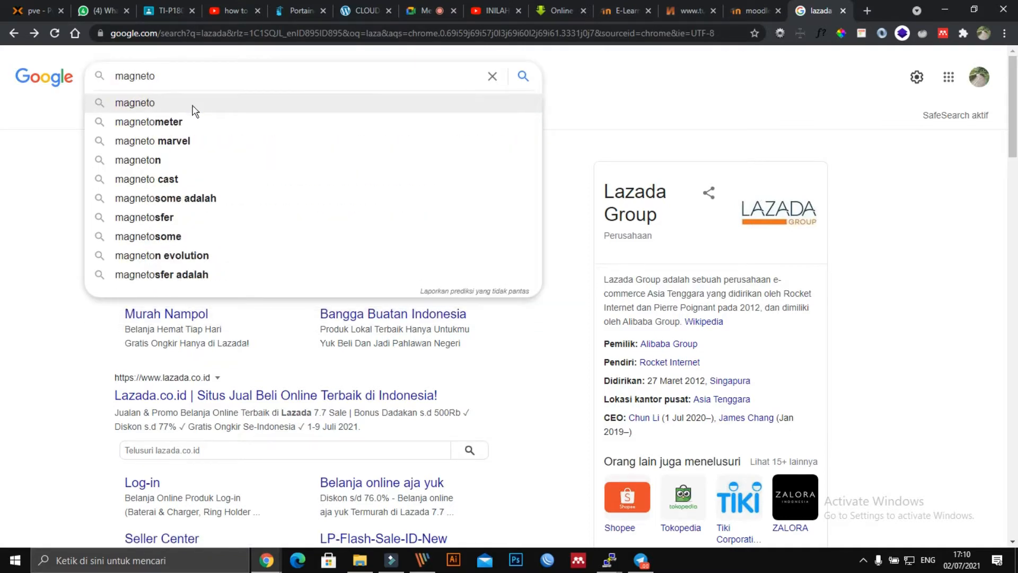
{"action": "type", "text": " 2"}
{"action": "key", "text": "Return"}
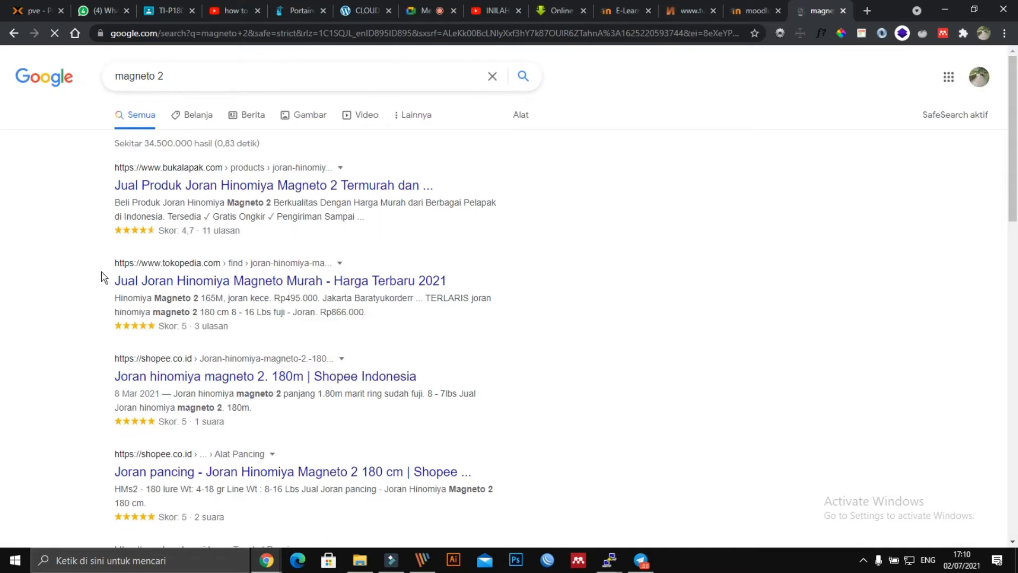
Step: Clear the search box and switch to the Proxmox tab showing VM 108
{"action": "left_click", "coordinate": [147, 78]}
{"action": "triple_click", "coordinate": [197, 75]}
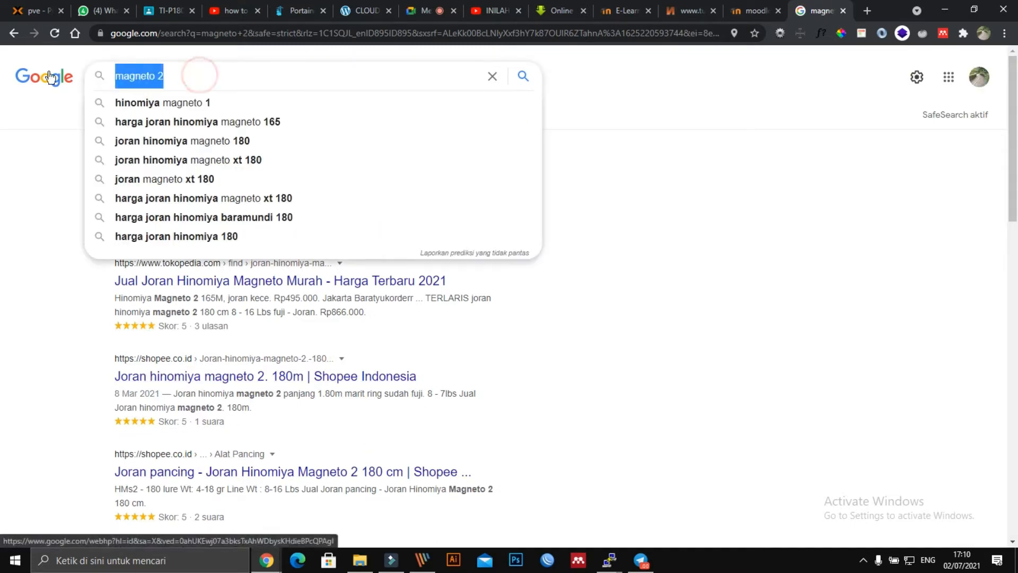
{"action": "key", "text": "BackSpace"}
{"action": "left_click", "coordinate": [785, 227]}
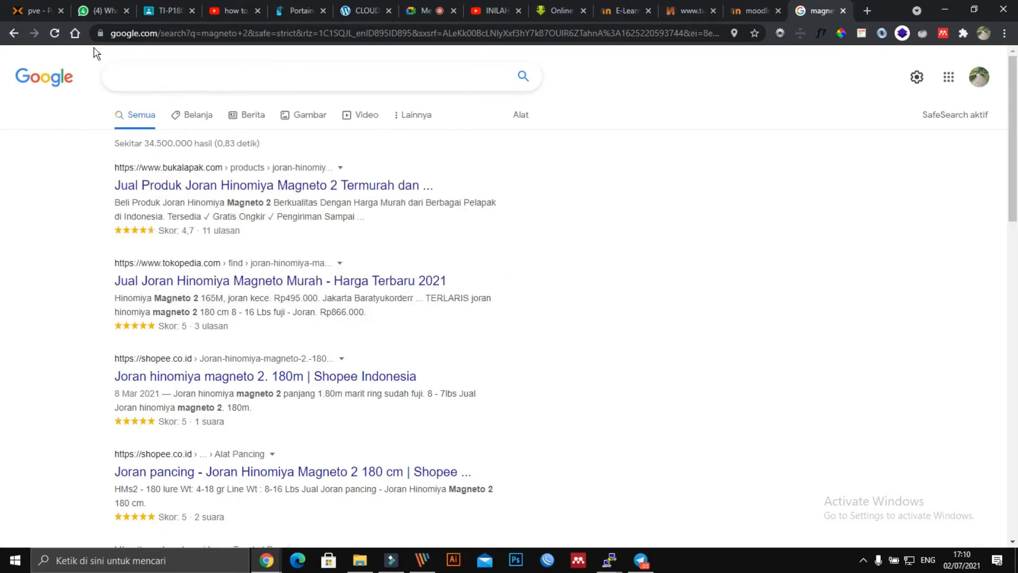
{"action": "left_click", "coordinate": [34, 11]}
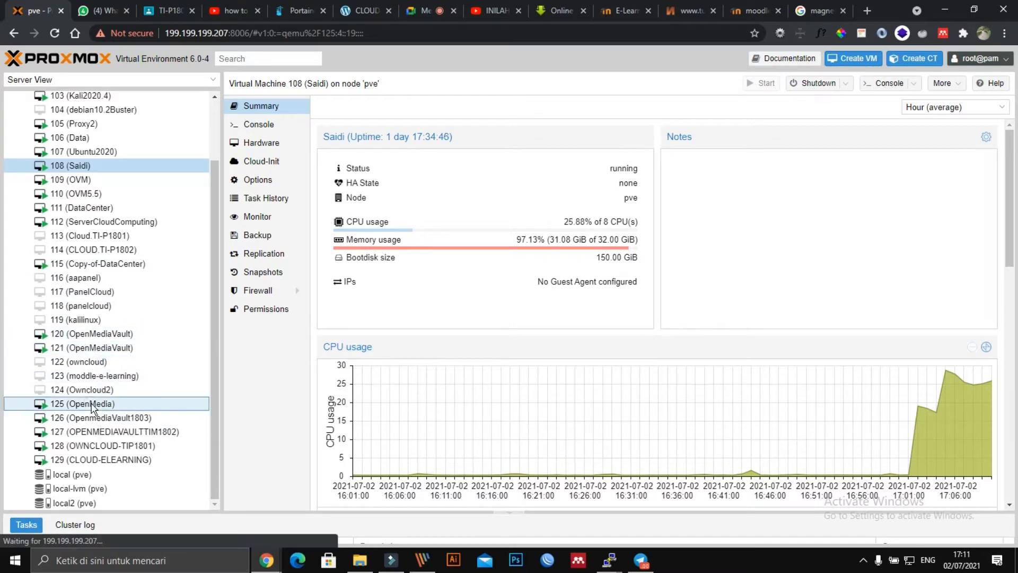
Step: Check the console of VM 125 (OpenMedia), then close it
{"action": "double_click", "coordinate": [156, 404]}
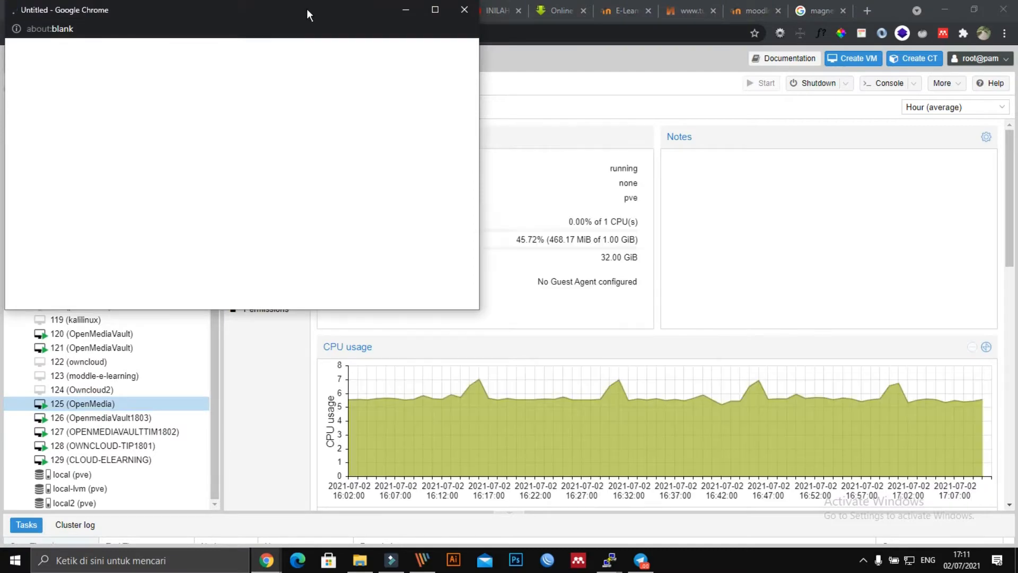
{"action": "left_click_drag", "start_coordinate": [307, 8], "coordinate": [607, 56]}
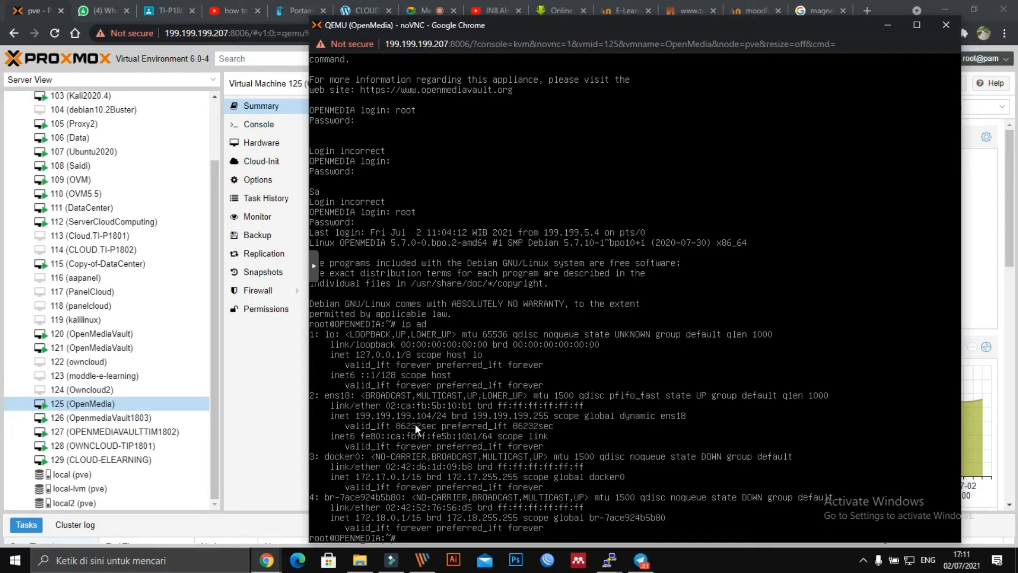
{"action": "left_click", "coordinate": [944, 26]}
Step: Load 199.199.199.104 in a new browser tab
{"action": "left_click", "coordinate": [868, 11]}
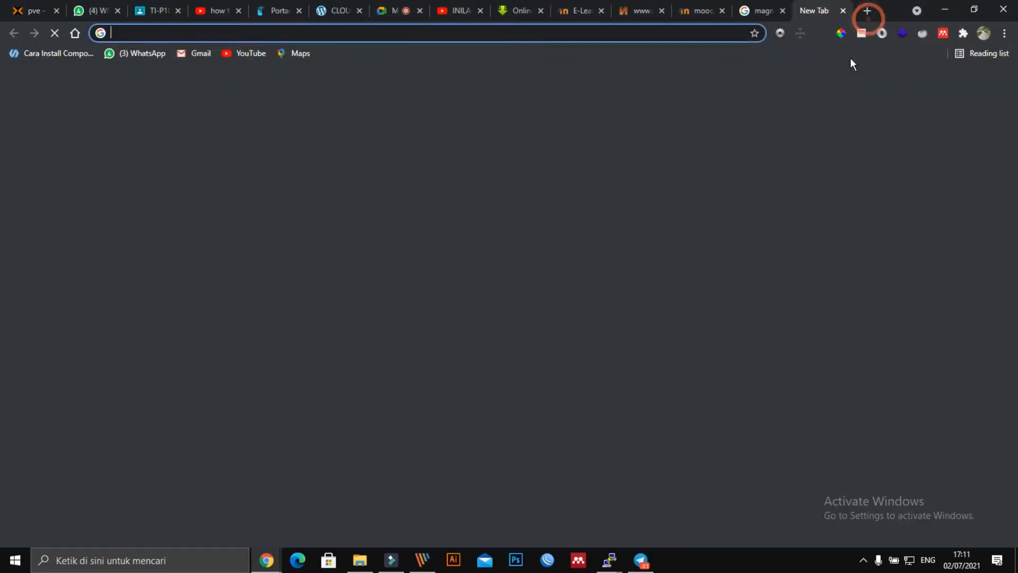
{"action": "type", "text": "199.199.199.207:800"}
{"action": "key", "text": "BackSpace"}
{"action": "key", "text": "BackSpace"}
{"action": "key", "text": "BackSpace"}
{"action": "key", "text": "BackSpace"}
{"action": "key", "text": "BackSpace"}
{"action": "key", "text": "BackSpace"}
{"action": "key", "text": "BackSpace"}
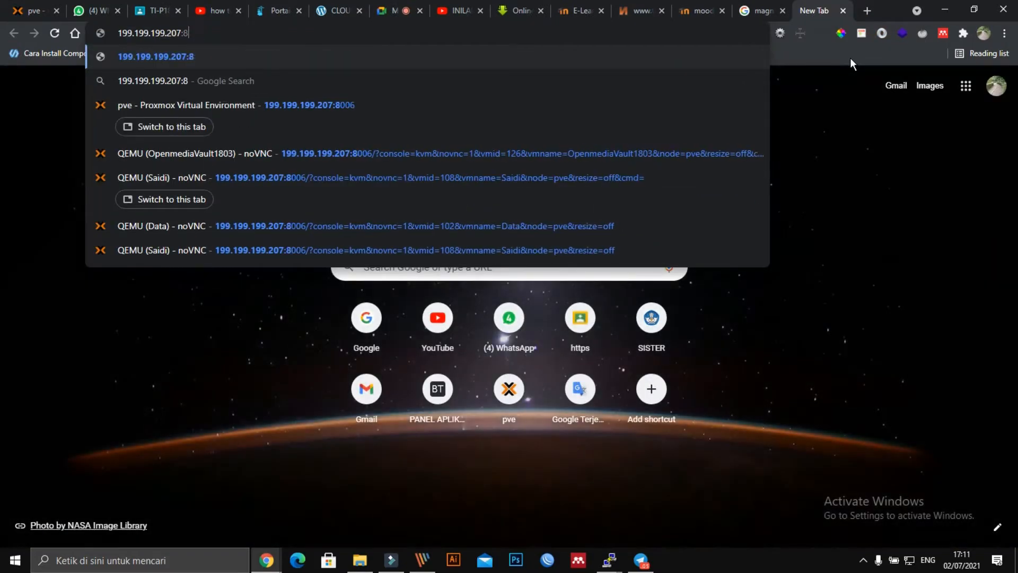
{"action": "type", "text": "104"}
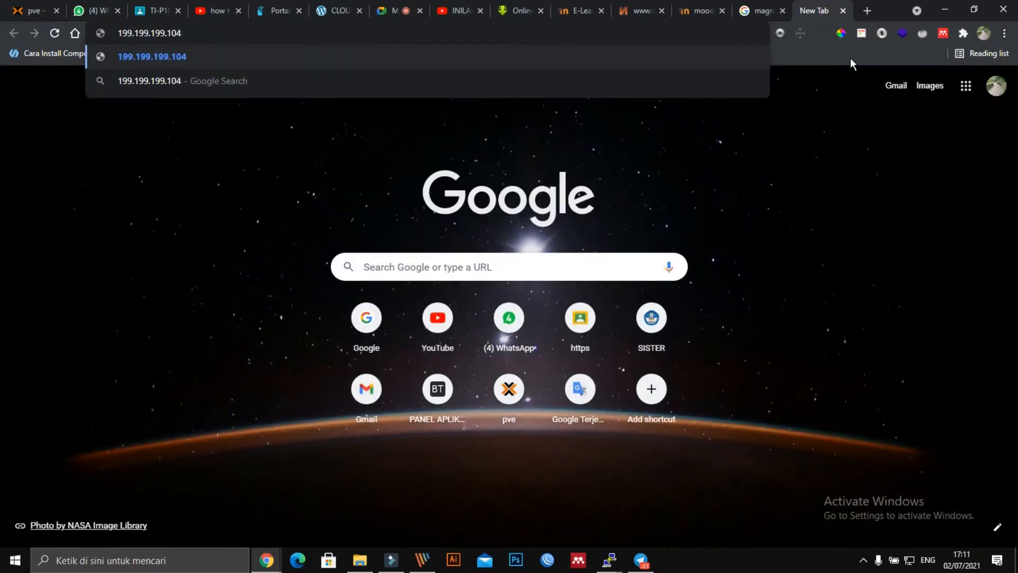
{"action": "key", "text": "BackSpace"}
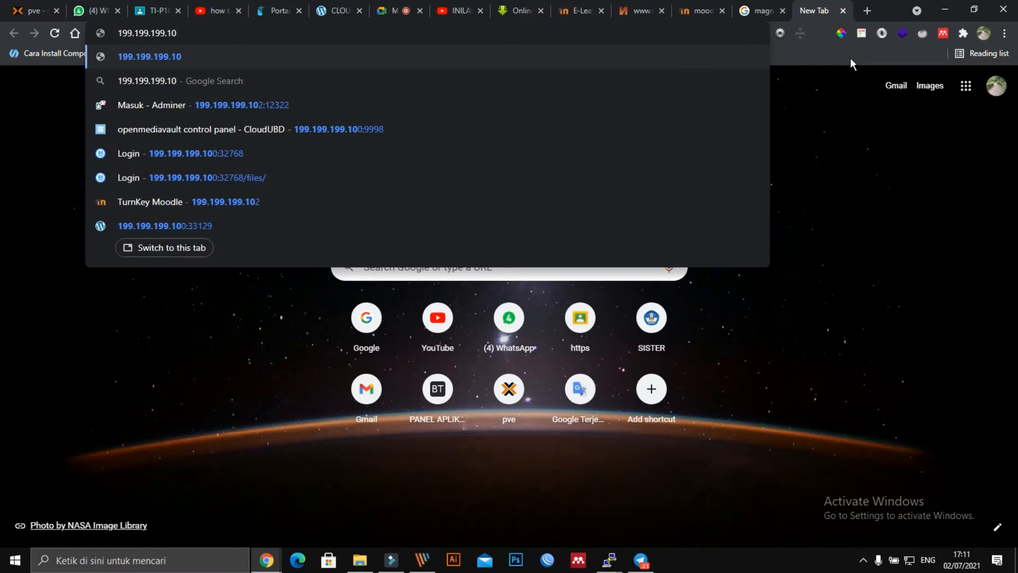
{"action": "type", "text": "4"}
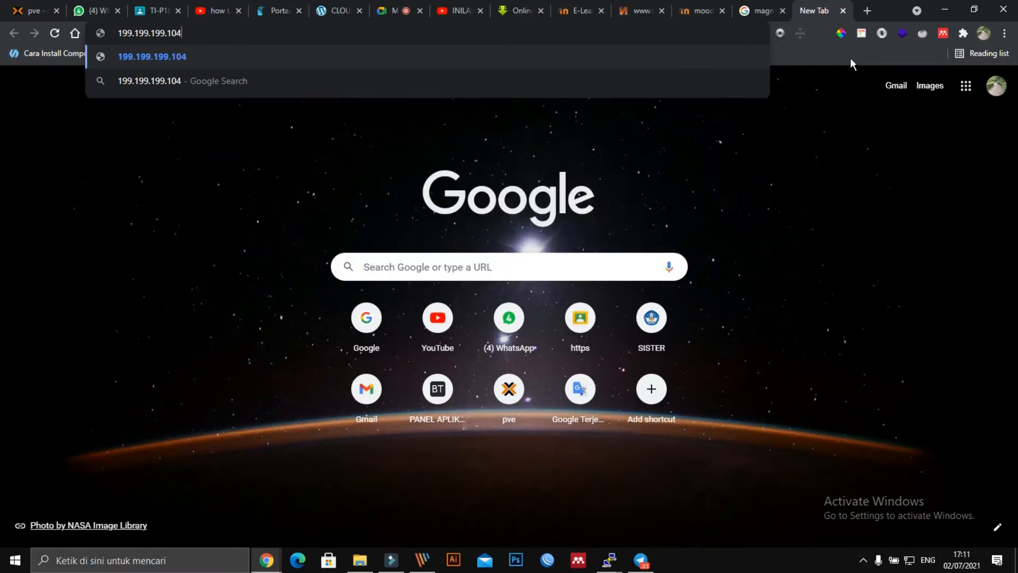
{"action": "key", "text": "Return"}
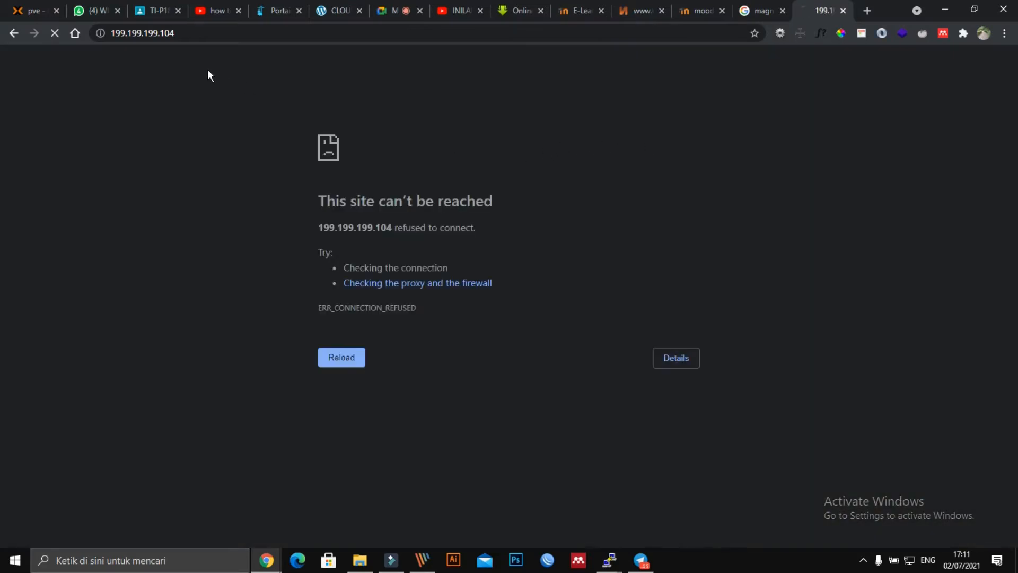
Step: Check VM 126 (OpenmediaVault1803) console in Proxmox, then return to the 199.199.199.104 tab
{"action": "left_click", "coordinate": [32, 10]}
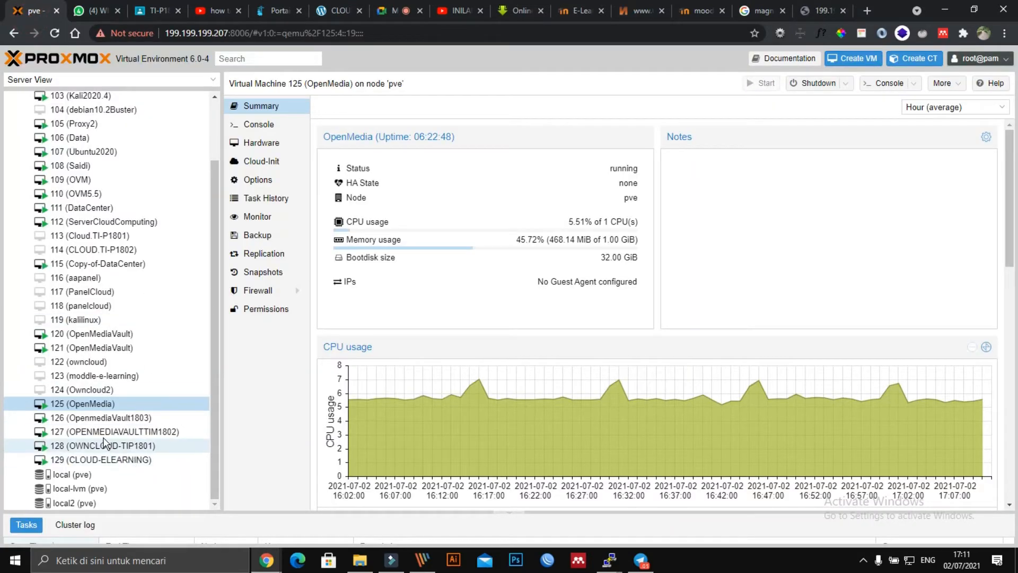
{"action": "double_click", "coordinate": [101, 418]}
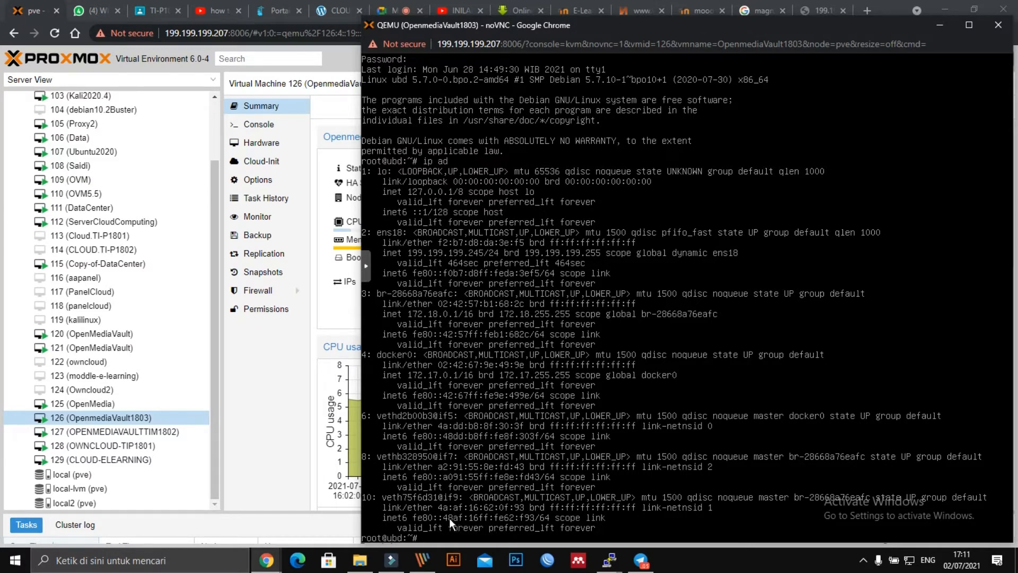
{"action": "left_click", "coordinate": [998, 25]}
{"action": "left_click", "coordinate": [354, 34]}
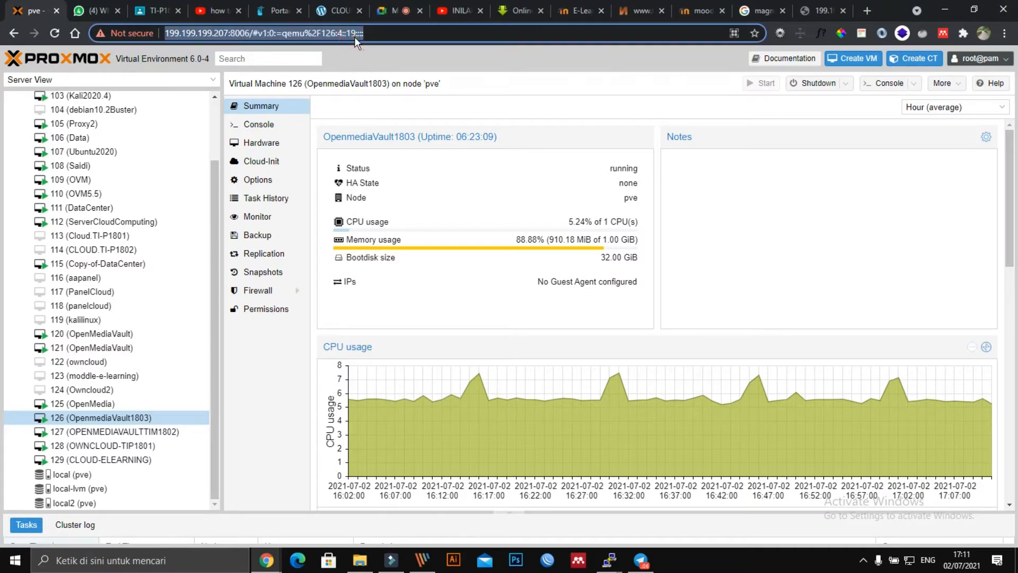
{"action": "left_click", "coordinate": [836, 12]}
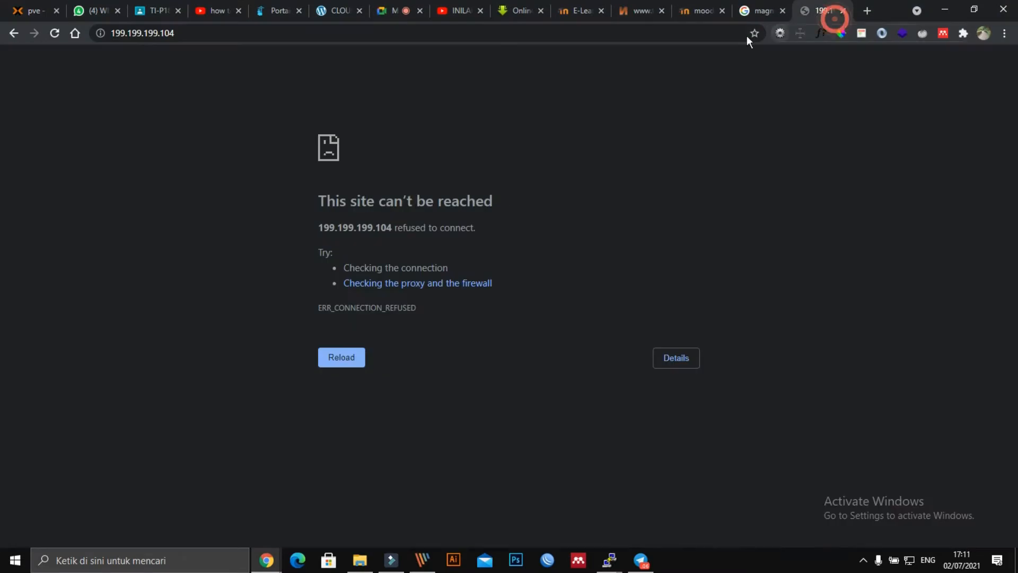
Step: Open the openmediavault control panel at 199.199.199.100:9998
{"action": "left_click", "coordinate": [454, 35]}
{"action": "left_click", "coordinate": [456, 35]}
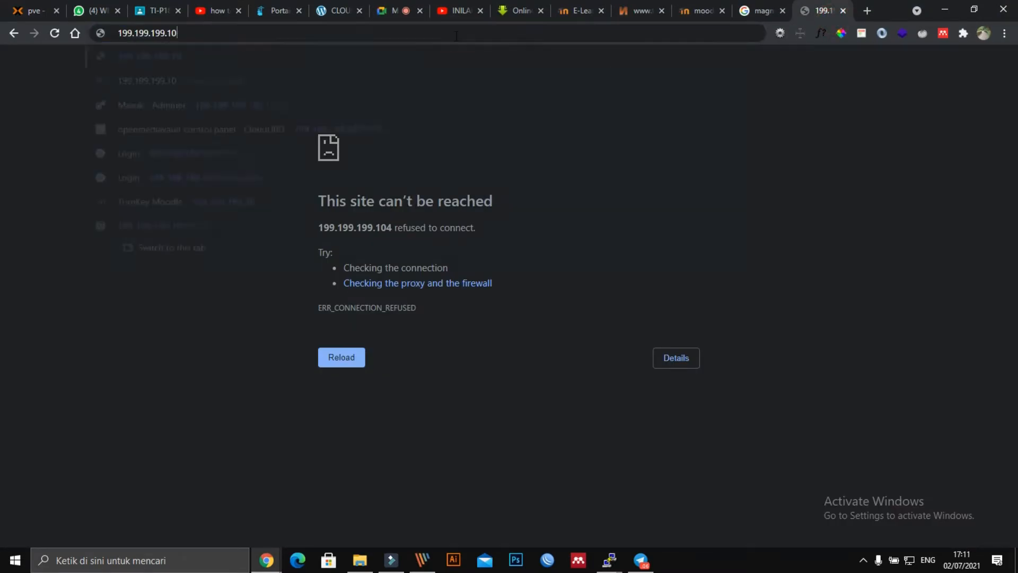
{"action": "key", "text": "BackSpace"}
{"action": "type", "text": "0"}
{"action": "key", "text": "Down"}
{"action": "key", "text": "Down"}
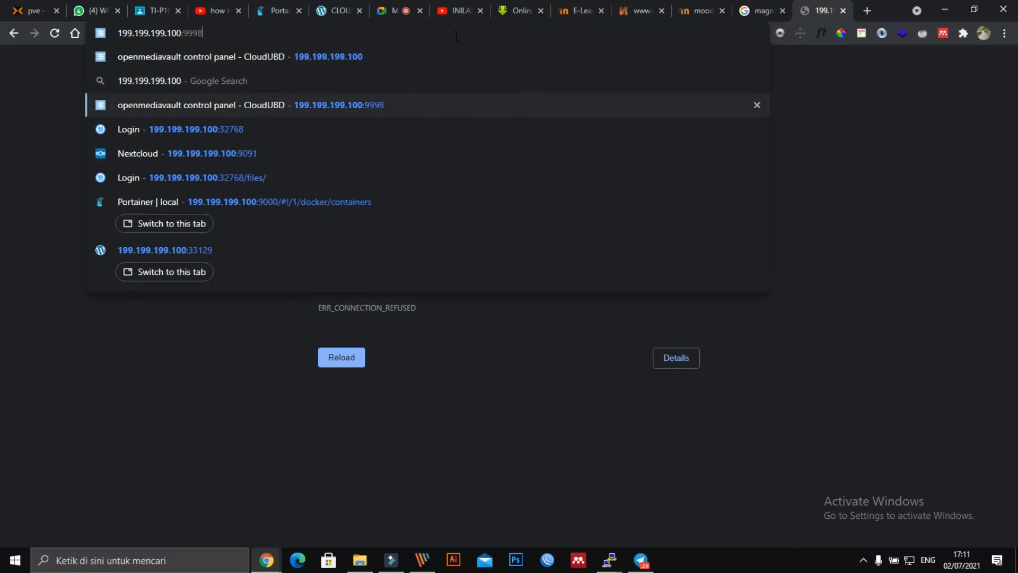
{"action": "key", "text": "Return"}
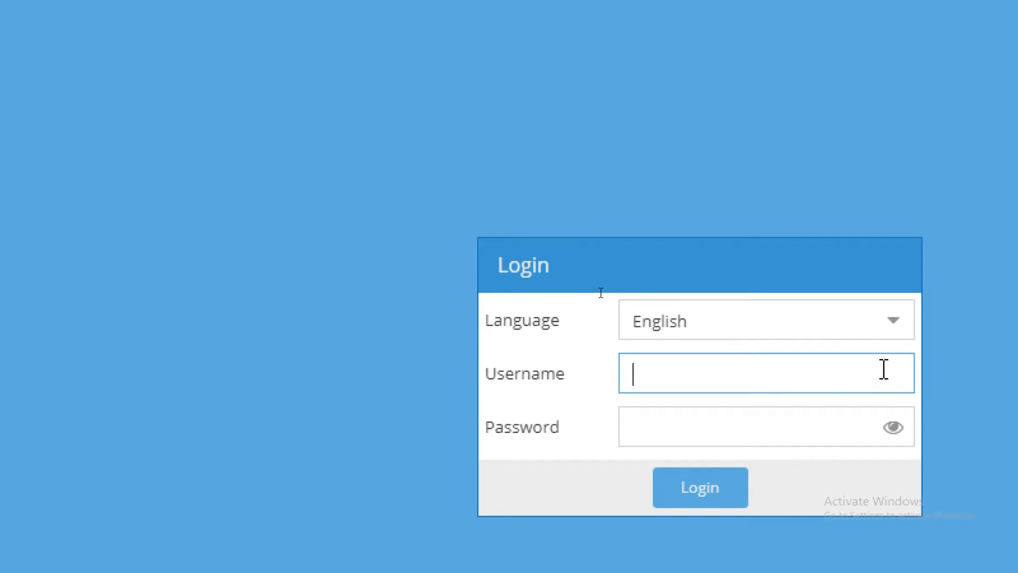
Step: Log in to openmediavault with the saved administrator credentials
{"action": "left_click", "coordinate": [883, 370]}
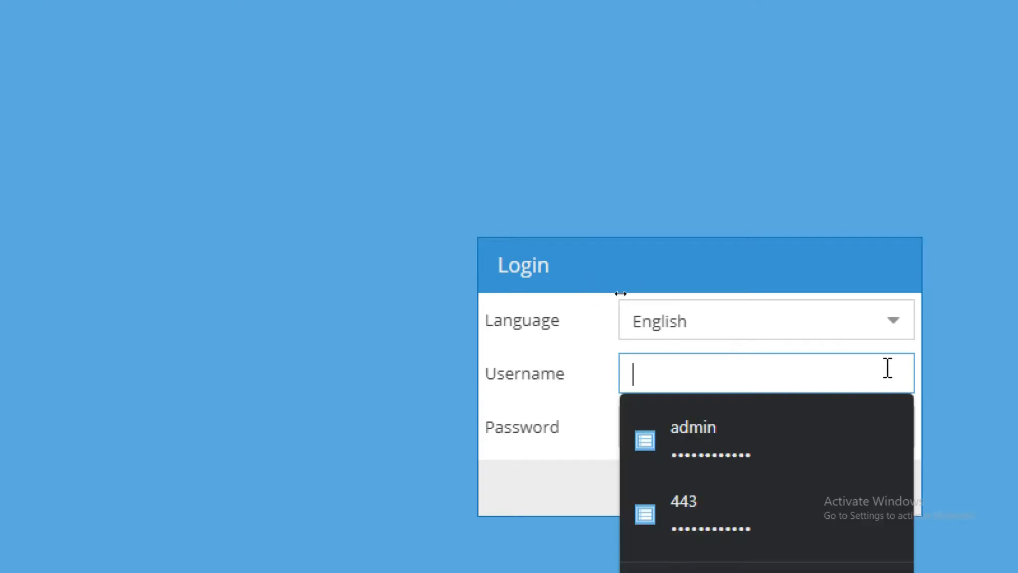
{"action": "left_click", "coordinate": [755, 429]}
{"action": "left_click", "coordinate": [723, 499]}
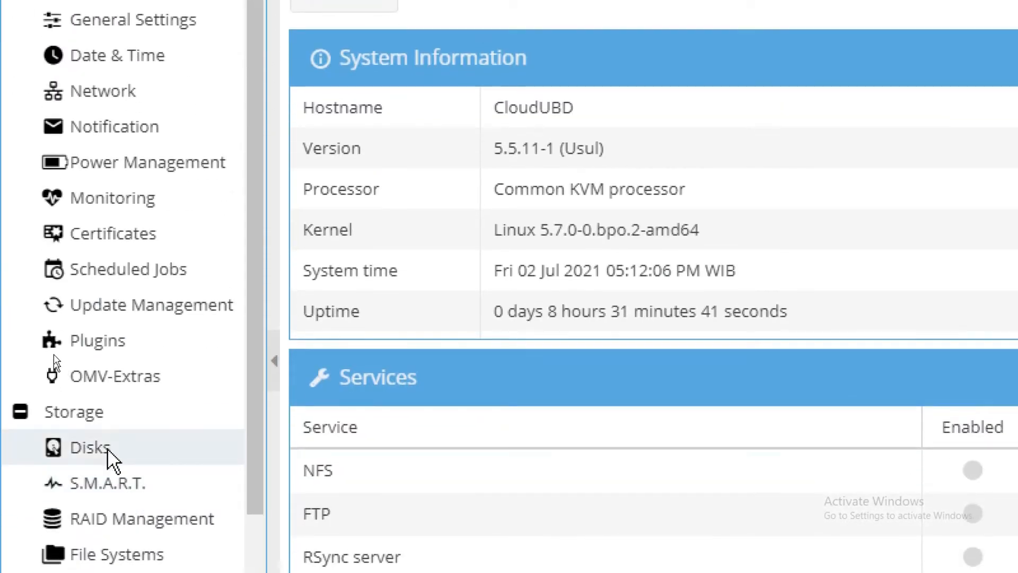
Step: Launch Portainer from the OMV-Extras Docker settings page
{"action": "left_click", "coordinate": [112, 376]}
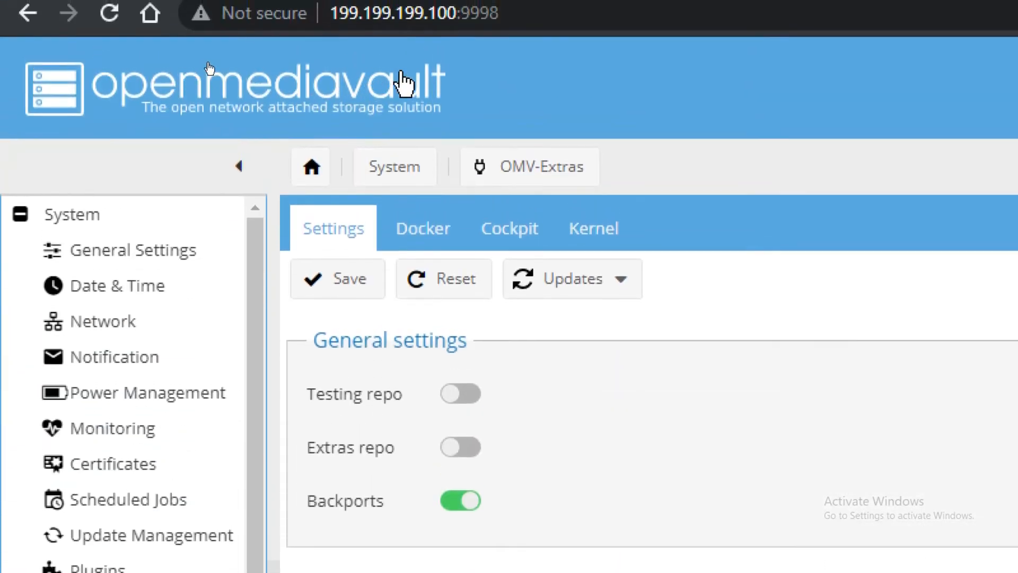
{"action": "left_click", "coordinate": [426, 228]}
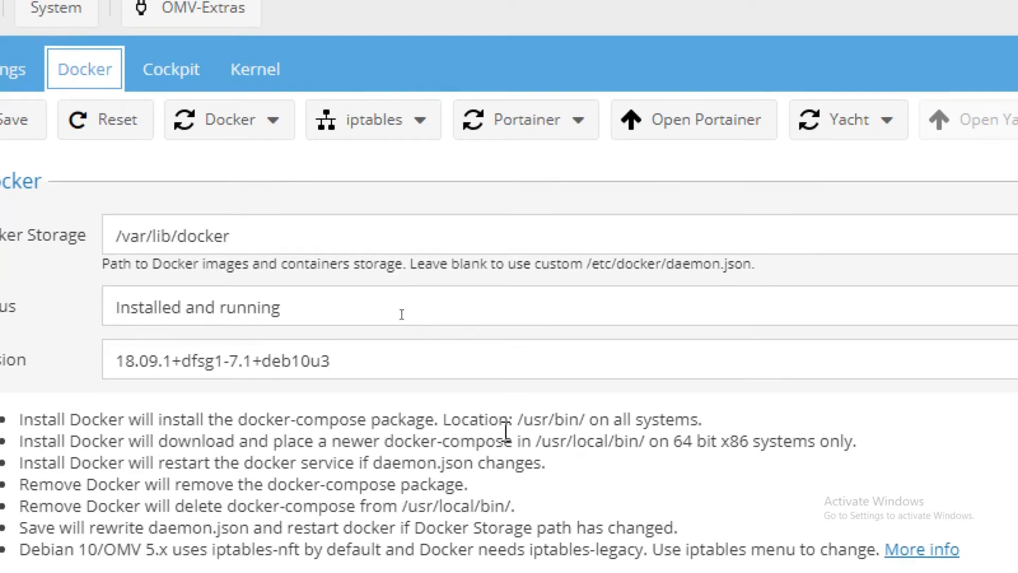
{"action": "left_click", "coordinate": [698, 132]}
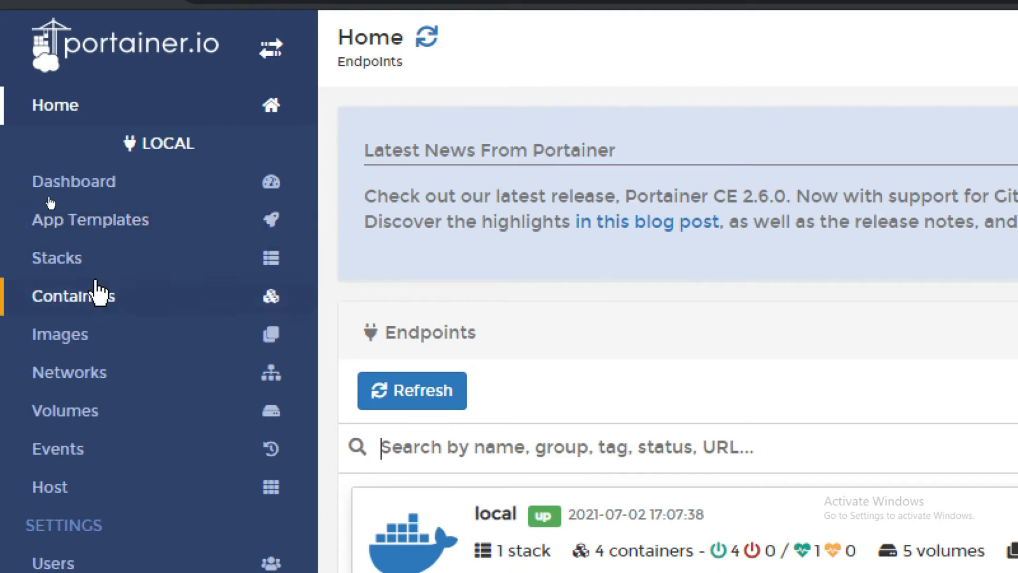
Step: Go from Containers to App Templates and glance at the category list without choosing one
{"action": "left_click", "coordinate": [74, 307]}
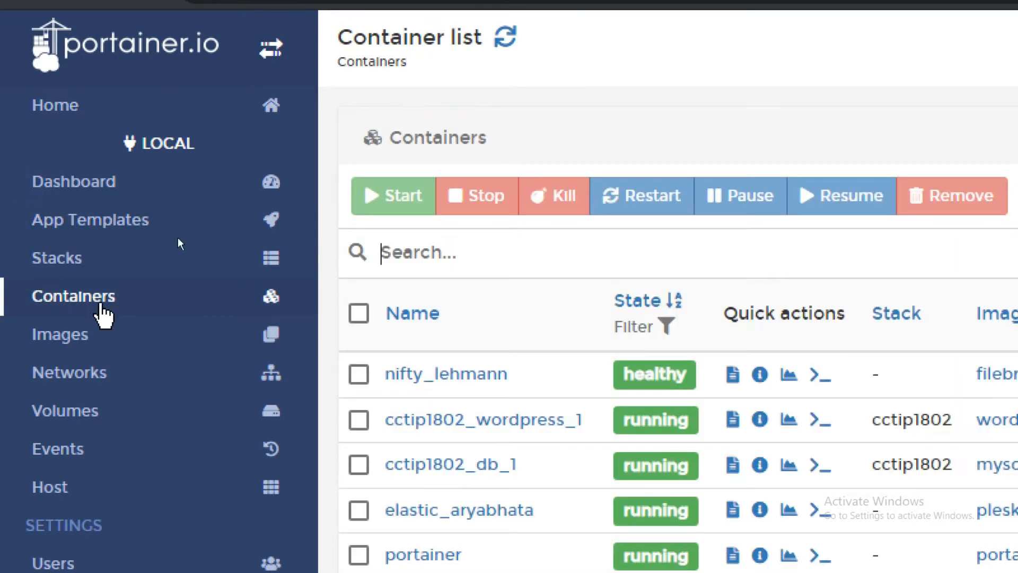
{"action": "scroll", "coordinate": [552, 537], "scroll_direction": "down", "scroll_amount": 4}
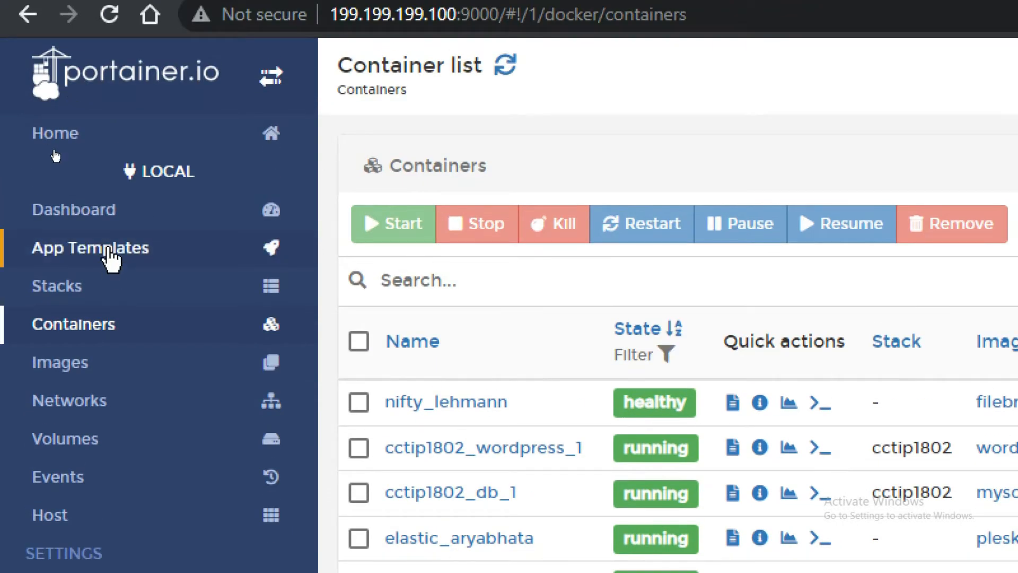
{"action": "left_click", "coordinate": [109, 249]}
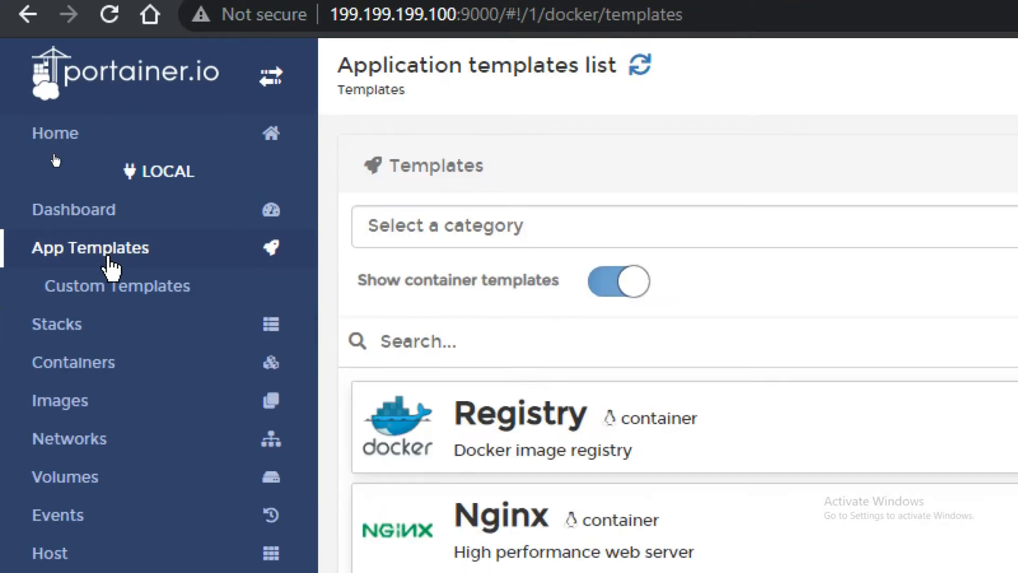
{"action": "left_click", "coordinate": [514, 236]}
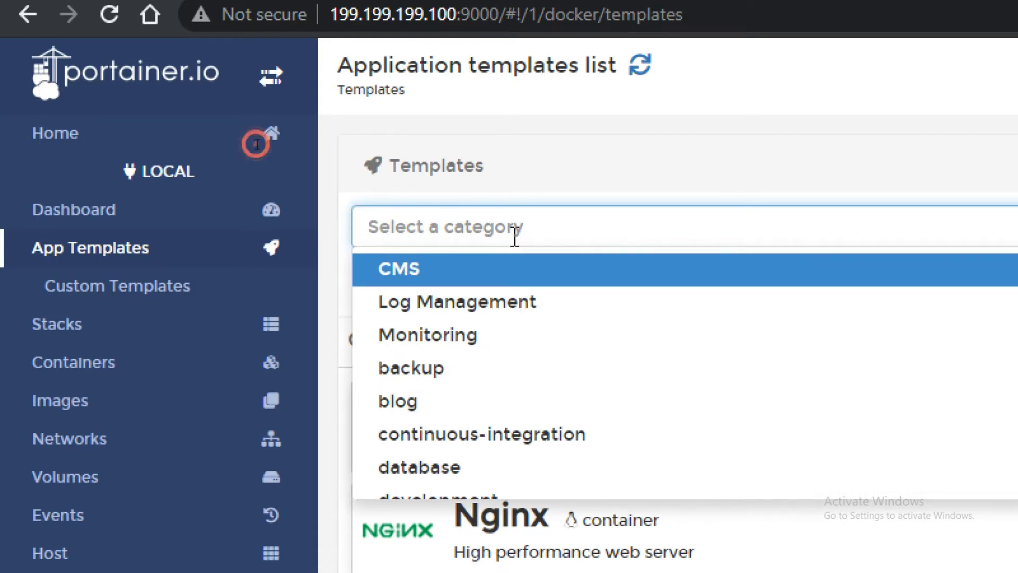
{"action": "left_click", "coordinate": [609, 154]}
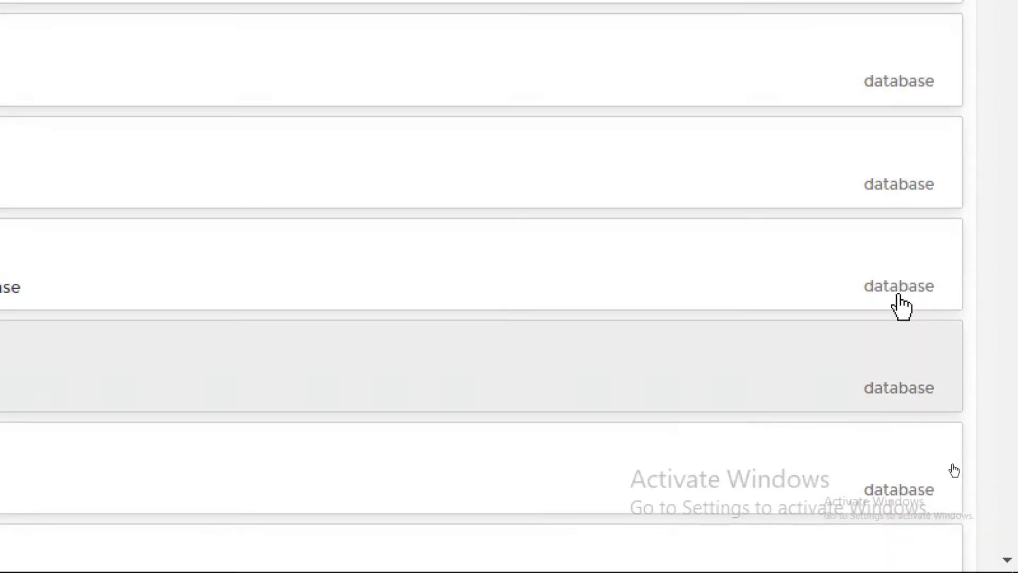
Step: Scroll the templates list down to the Magento 2 template
{"action": "scroll", "coordinate": [901, 255], "scroll_direction": "up", "scroll_amount": 2}
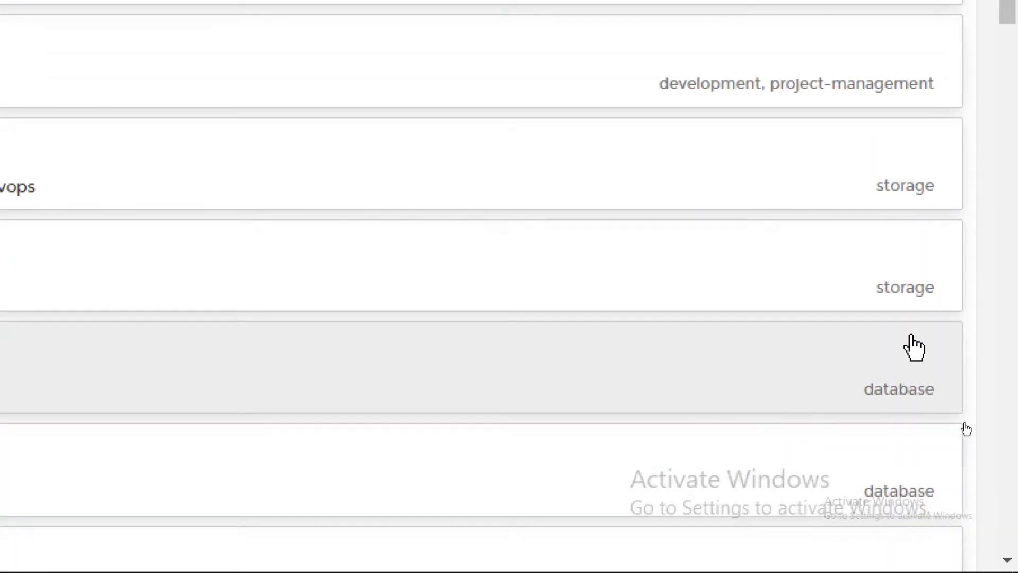
{"action": "scroll", "coordinate": [905, 477], "scroll_direction": "down", "scroll_amount": 3}
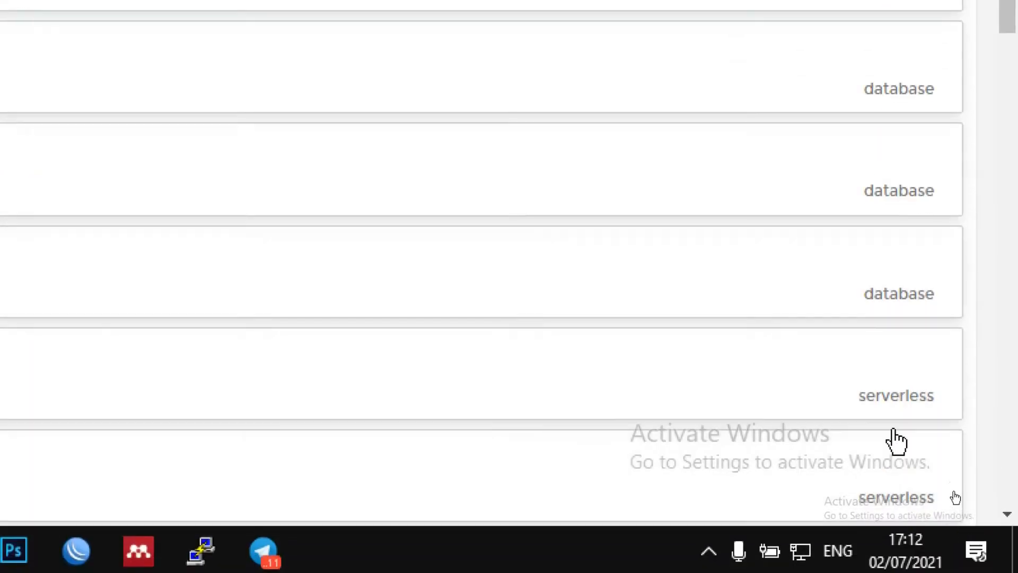
{"action": "scroll", "coordinate": [893, 371], "scroll_direction": "down", "scroll_amount": 4}
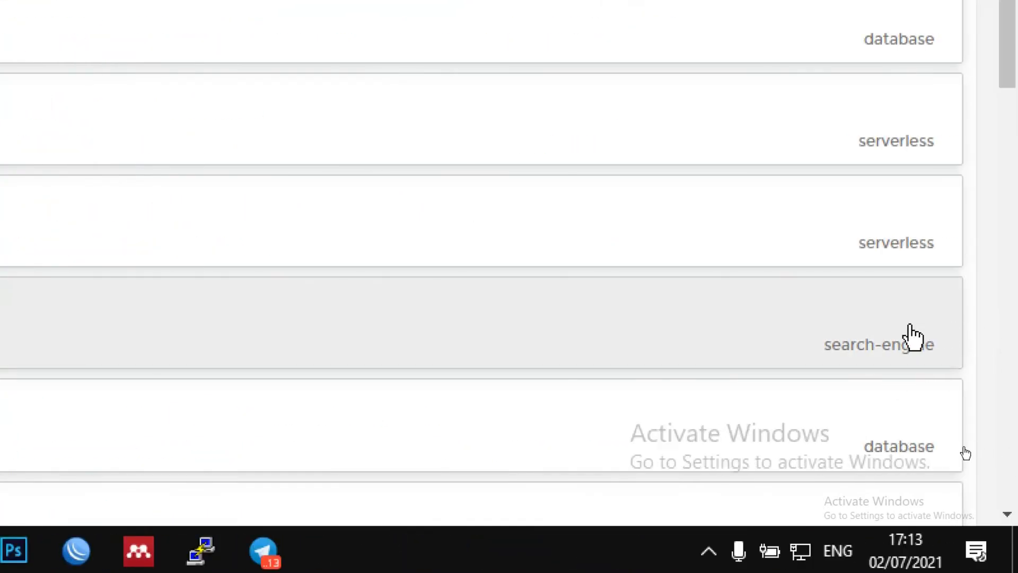
{"action": "scroll", "coordinate": [886, 438], "scroll_direction": "down", "scroll_amount": 4}
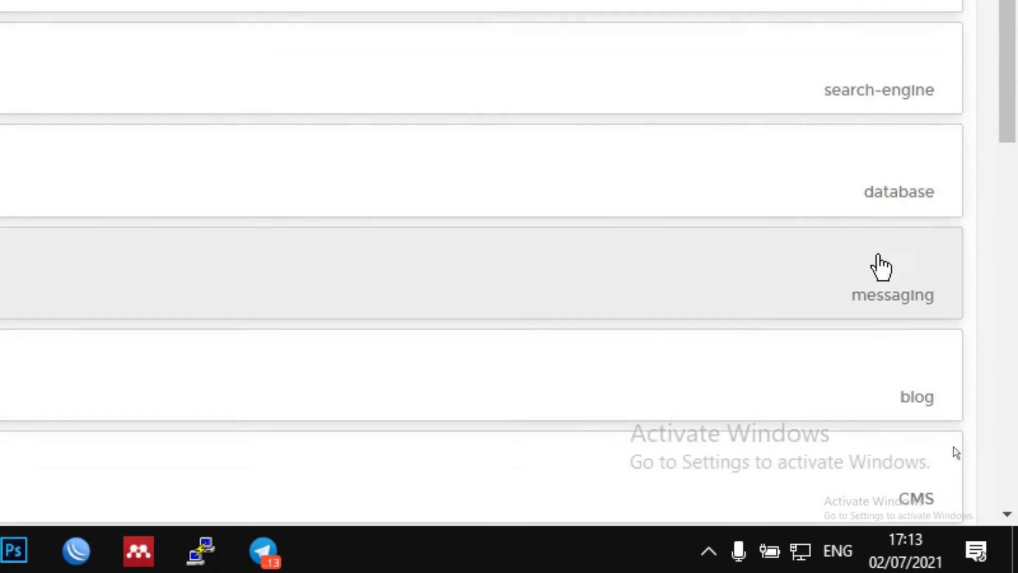
{"action": "scroll", "coordinate": [883, 286], "scroll_direction": "down", "scroll_amount": 8}
{"action": "scroll", "coordinate": [951, 402], "scroll_direction": "down", "scroll_amount": 6}
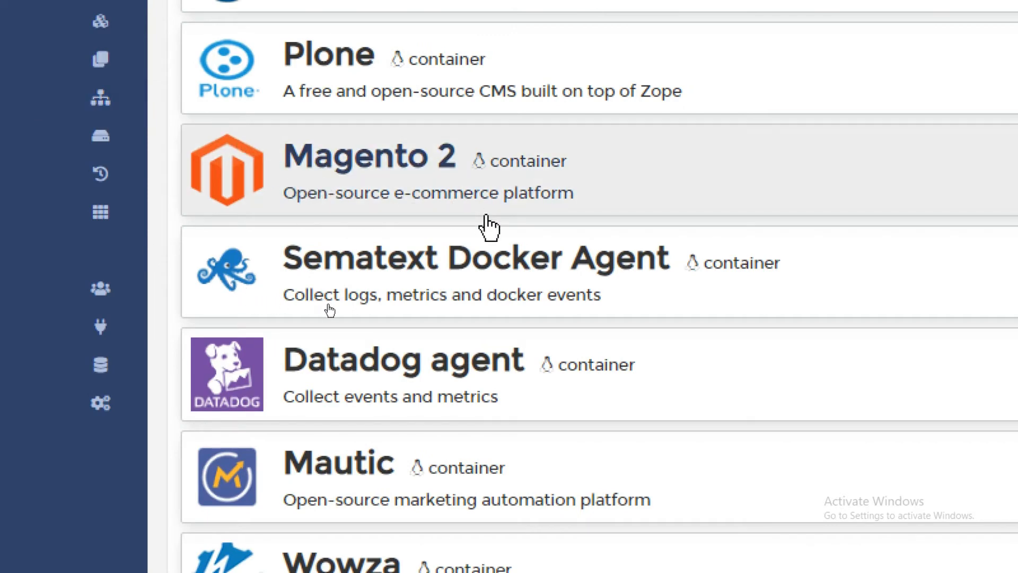
Step: Deploy the Magento 2 template as 'E-COMMERCE Cloud Computing' on the bridge network
{"action": "left_click", "coordinate": [408, 170]}
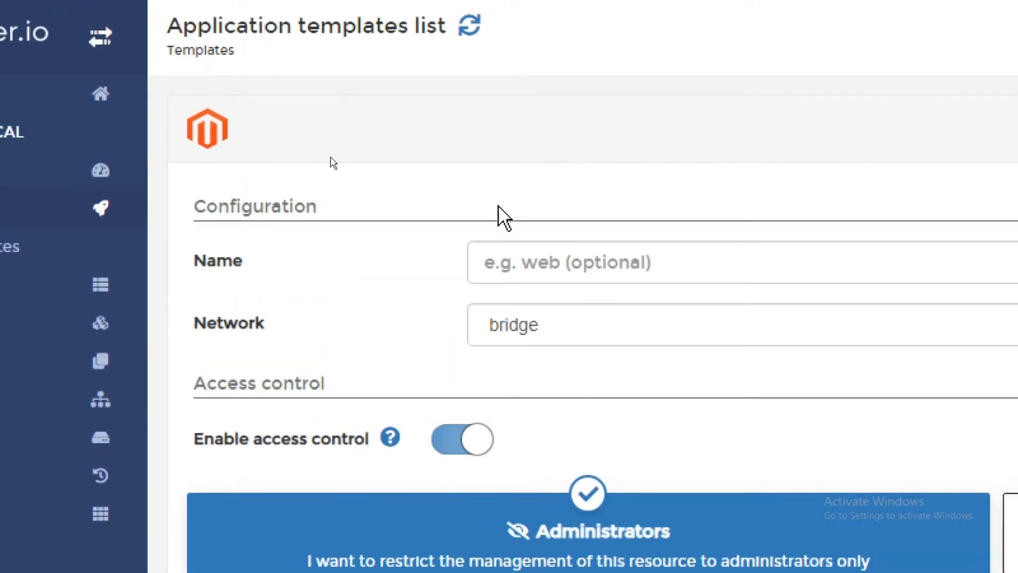
{"action": "left_click", "coordinate": [621, 269]}
{"action": "type", "text": "E"}
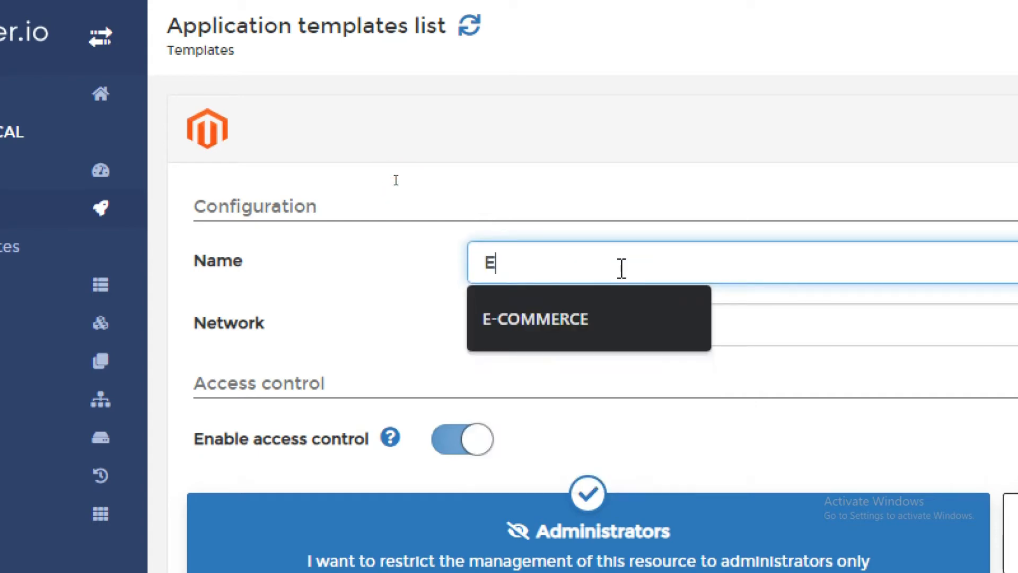
{"action": "key", "text": "Down"}
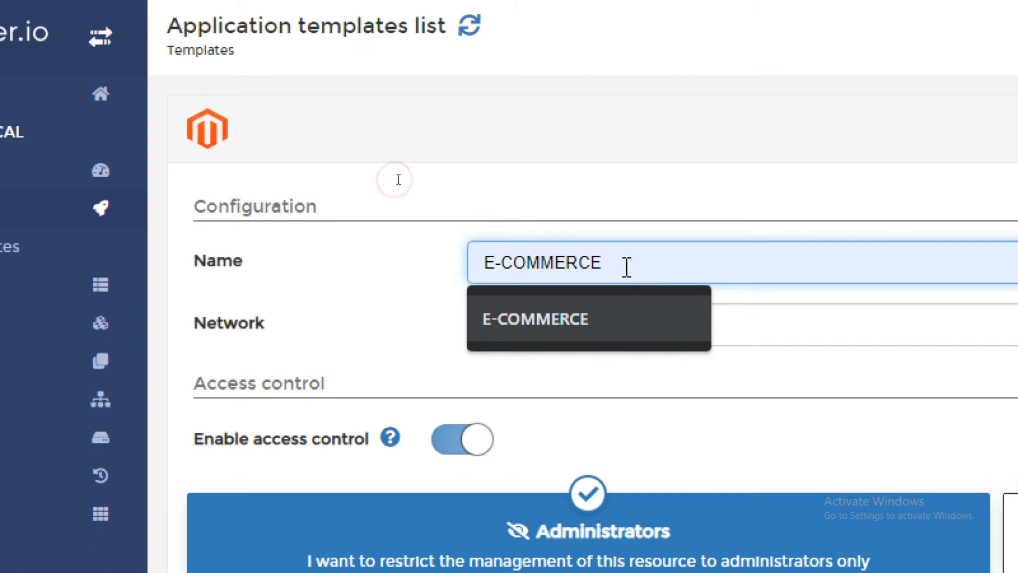
{"action": "left_click", "coordinate": [657, 316]}
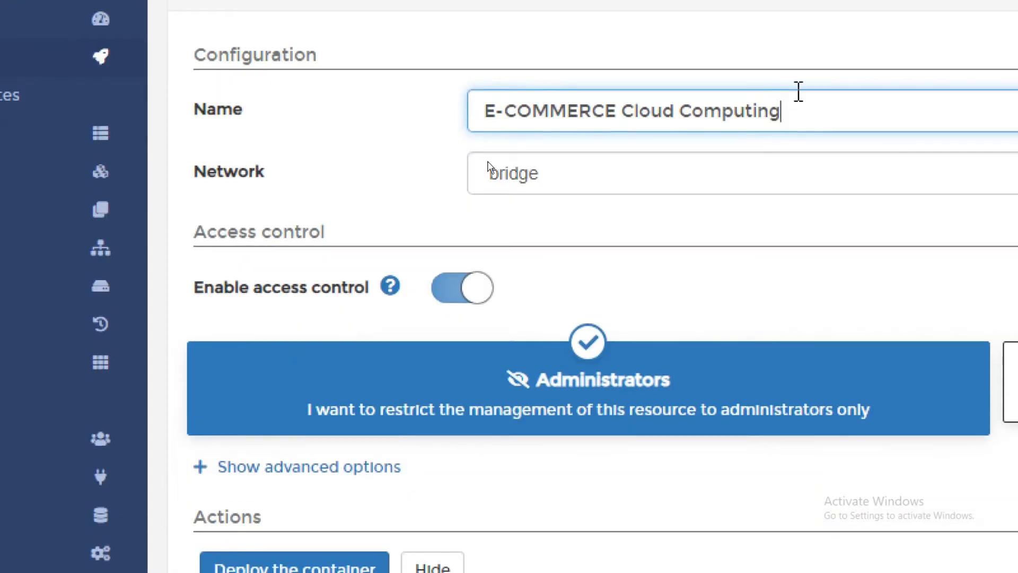
{"action": "scroll", "coordinate": [432, 509], "scroll_direction": "down", "scroll_amount": 5}
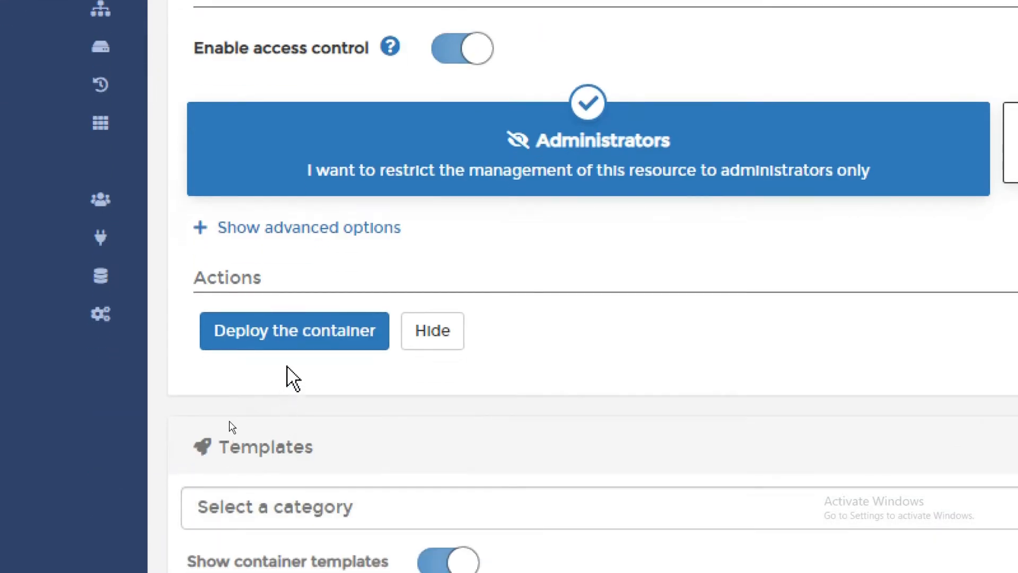
{"action": "left_click", "coordinate": [311, 333]}
{"action": "scroll", "coordinate": [452, 85], "scroll_direction": "up", "scroll_amount": 5}
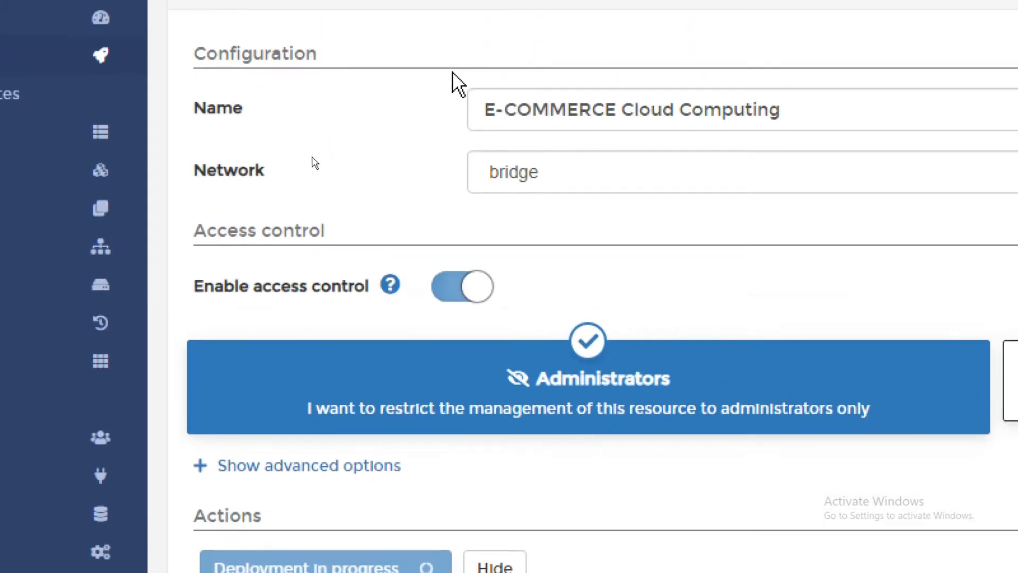
{"action": "scroll", "coordinate": [492, 533], "scroll_direction": "down", "scroll_amount": 6}
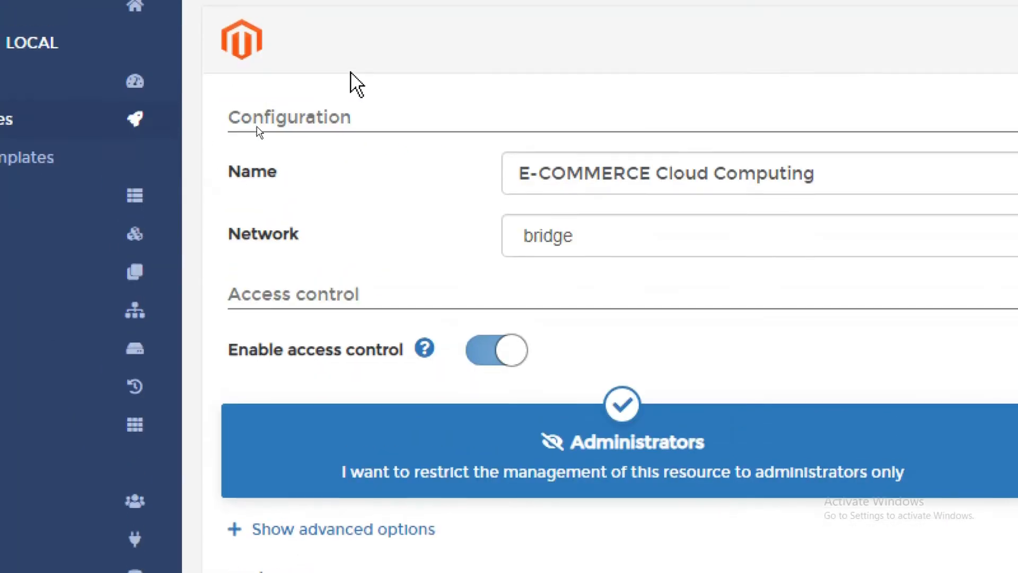
{"action": "scroll", "coordinate": [295, 443], "scroll_direction": "down", "scroll_amount": 1}
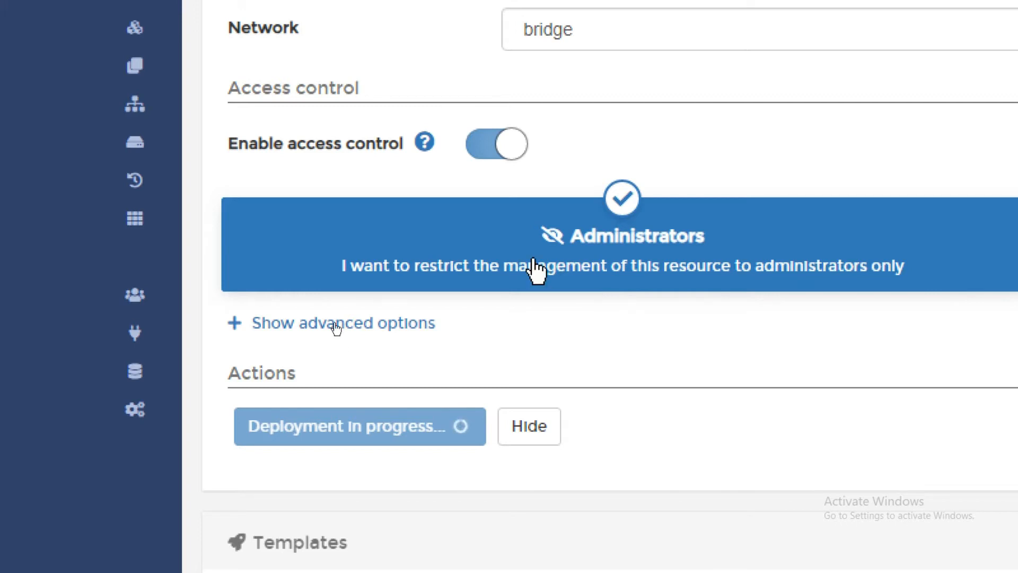
{"action": "scroll", "coordinate": [654, 73], "scroll_direction": "up", "scroll_amount": 3}
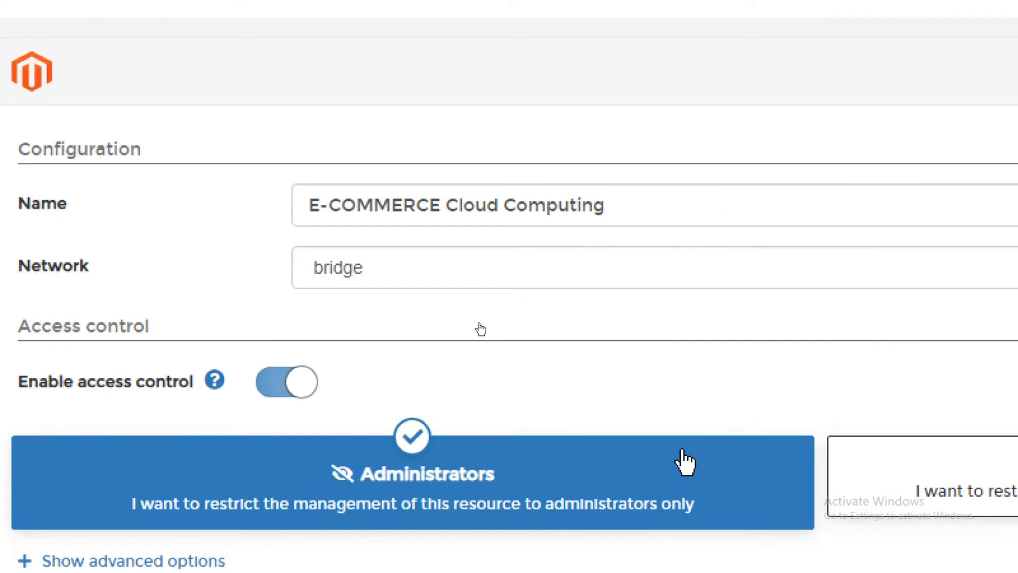
{"action": "left_click", "coordinate": [424, 572]}
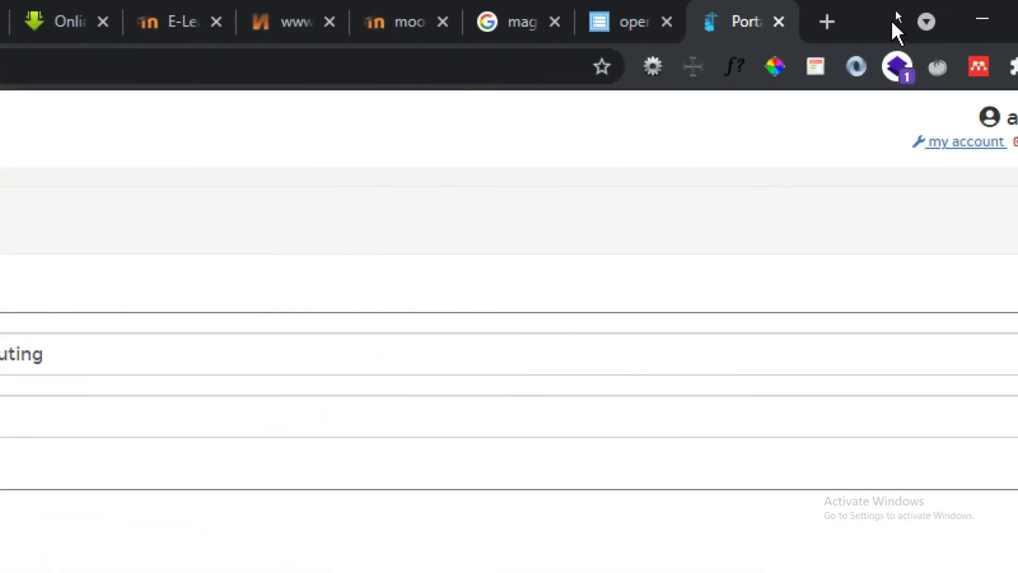
Step: Search Google for magento in a new tab and open the Magento Commerce demo ad
{"action": "left_click", "coordinate": [827, 22]}
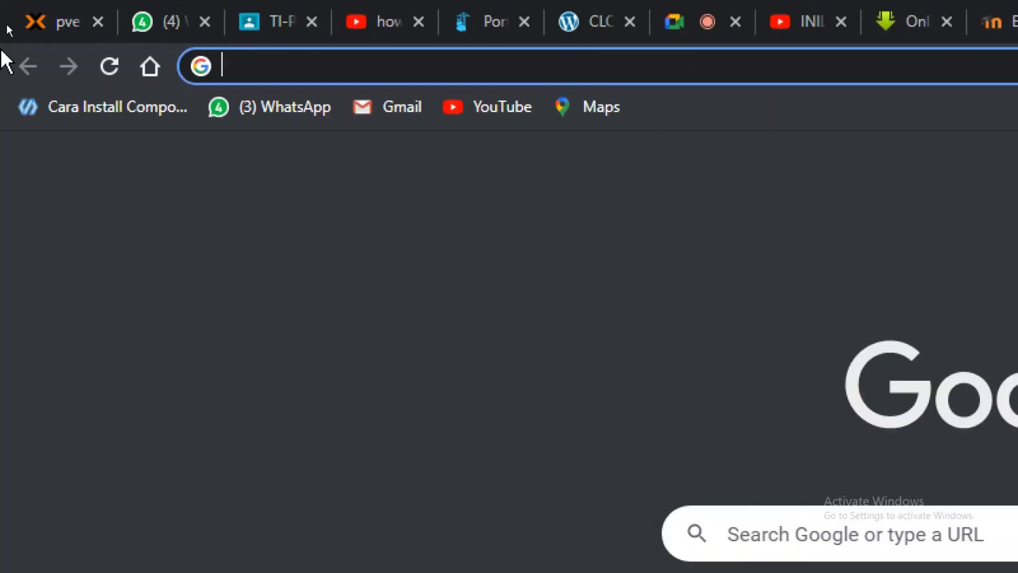
{"action": "type", "text": "mag"}
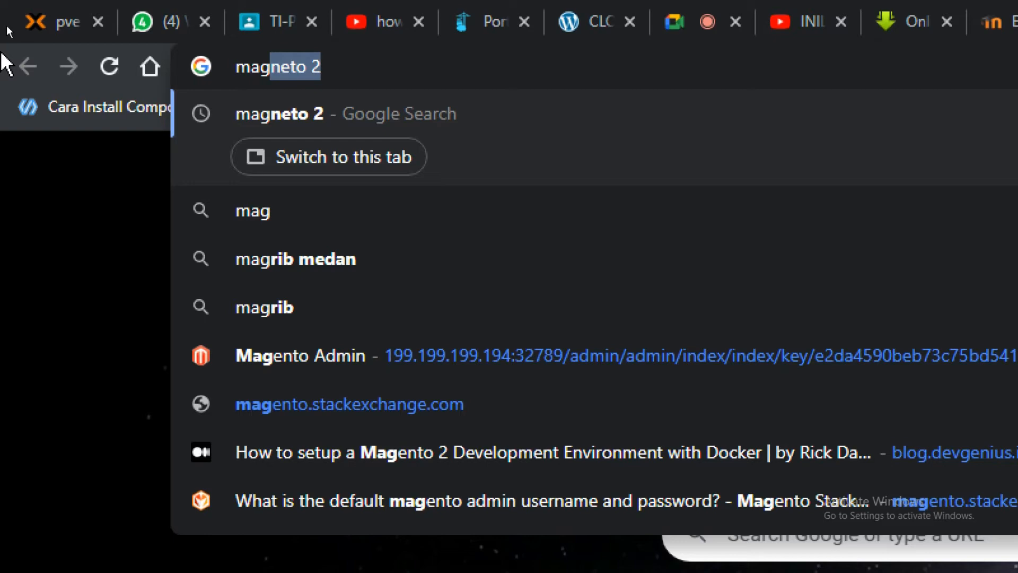
{"action": "key", "text": "BackSpace"}
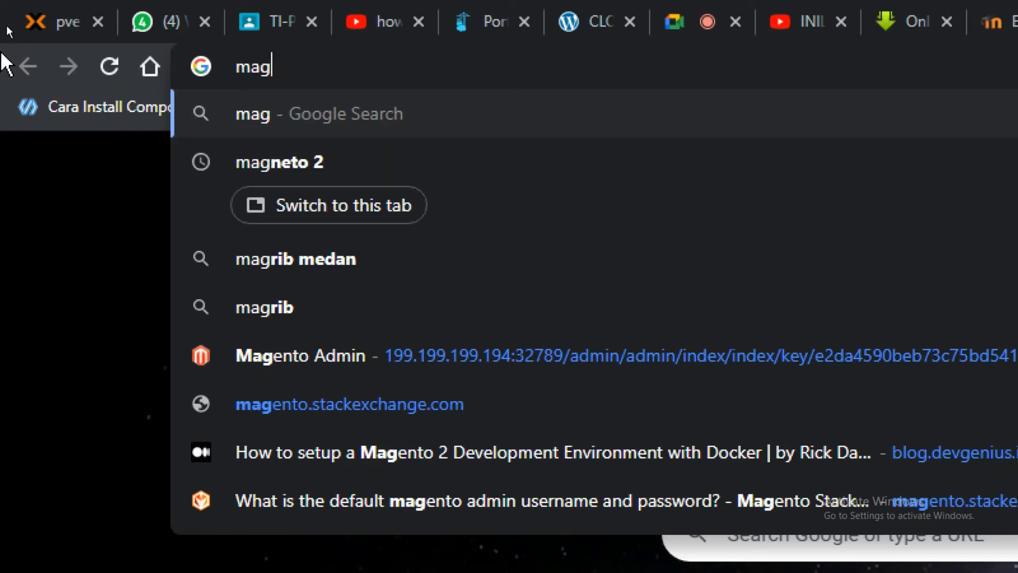
{"action": "type", "text": "ento"}
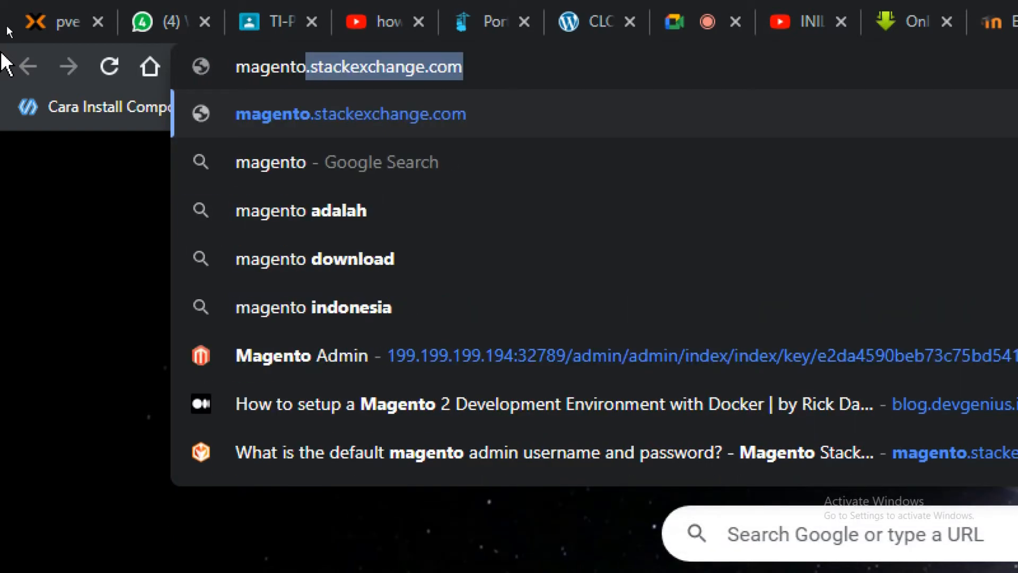
{"action": "key", "text": "BackSpace"}
{"action": "key", "text": "Return"}
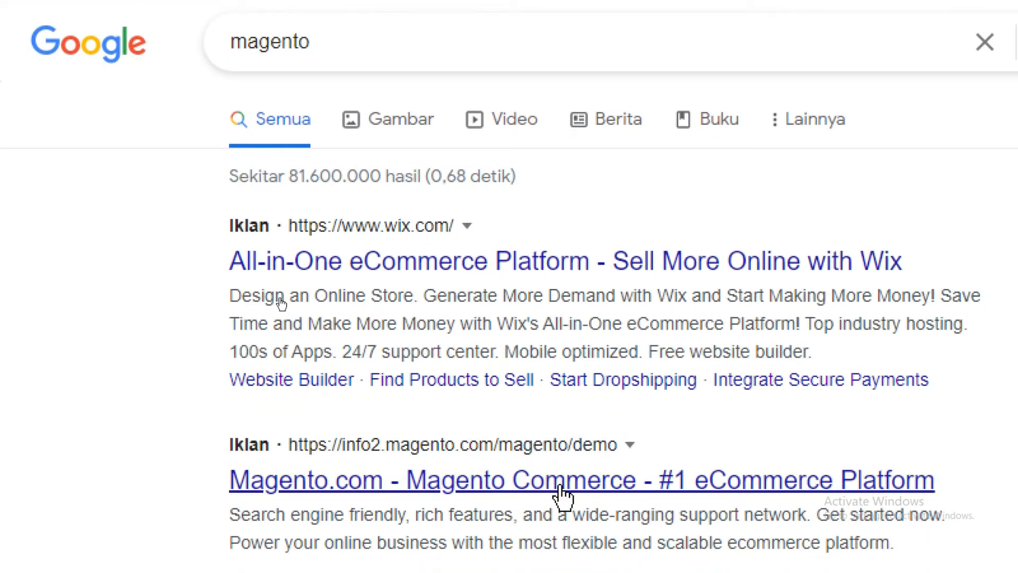
{"action": "left_click", "coordinate": [562, 490]}
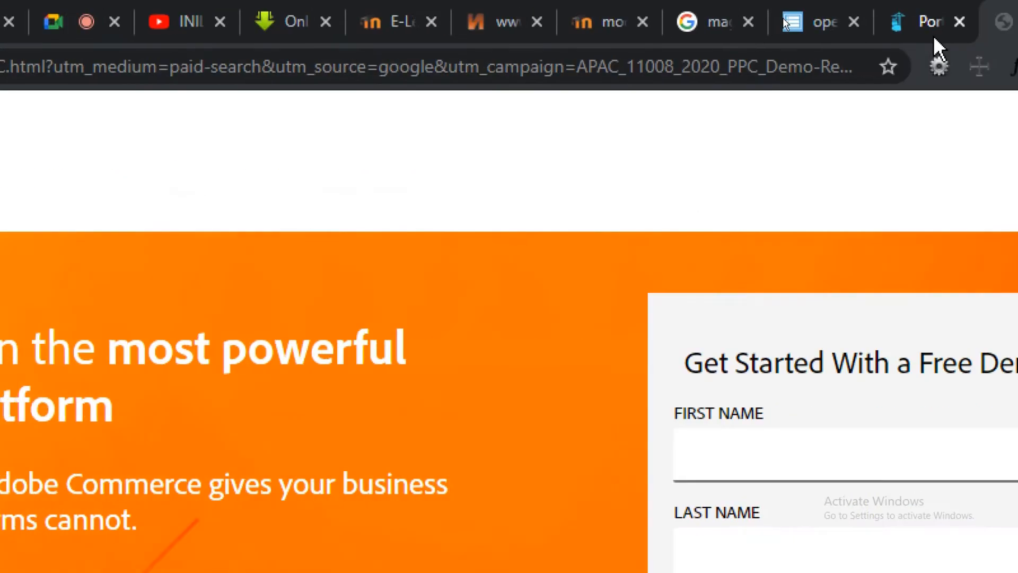
Step: Scroll through the Adobe Commerce demo landing page to the Request Demo form
{"action": "scroll", "coordinate": [307, 364], "scroll_direction": "down", "scroll_amount": 5}
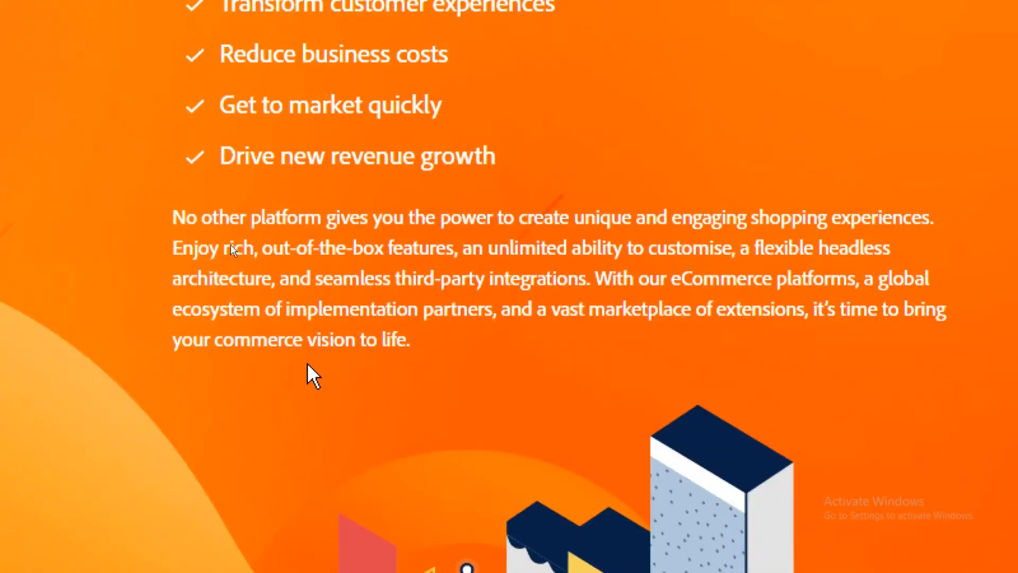
{"action": "scroll", "coordinate": [313, 375], "scroll_direction": "down", "scroll_amount": 10}
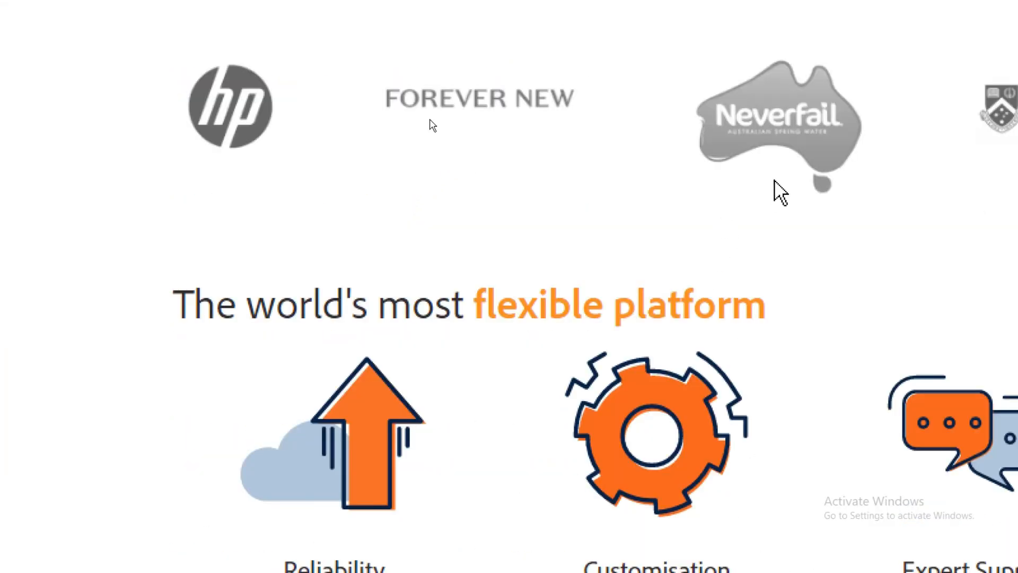
{"action": "scroll", "coordinate": [774, 181], "scroll_direction": "up", "scroll_amount": 3}
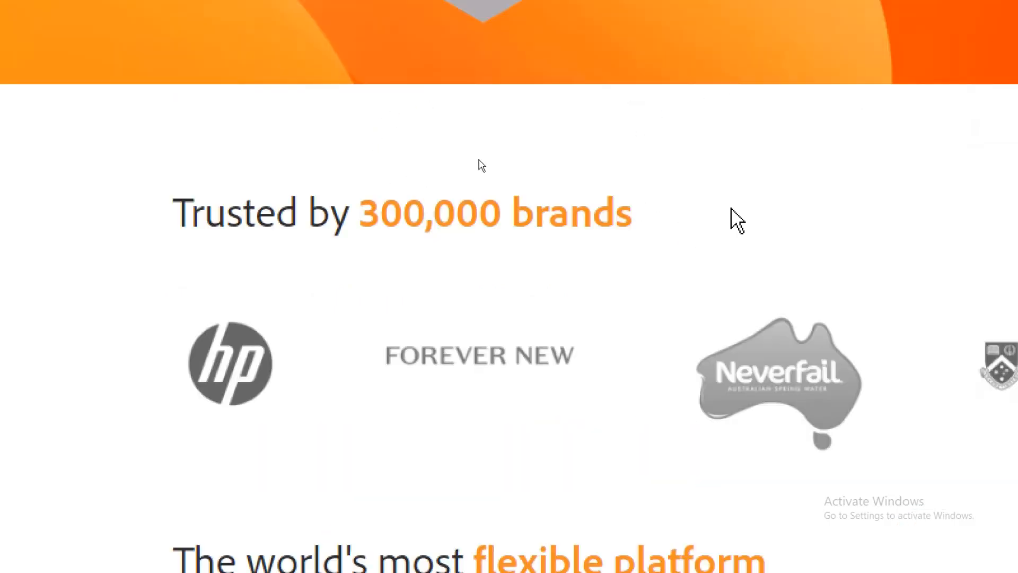
{"action": "scroll", "coordinate": [732, 210], "scroll_direction": "down", "scroll_amount": 8}
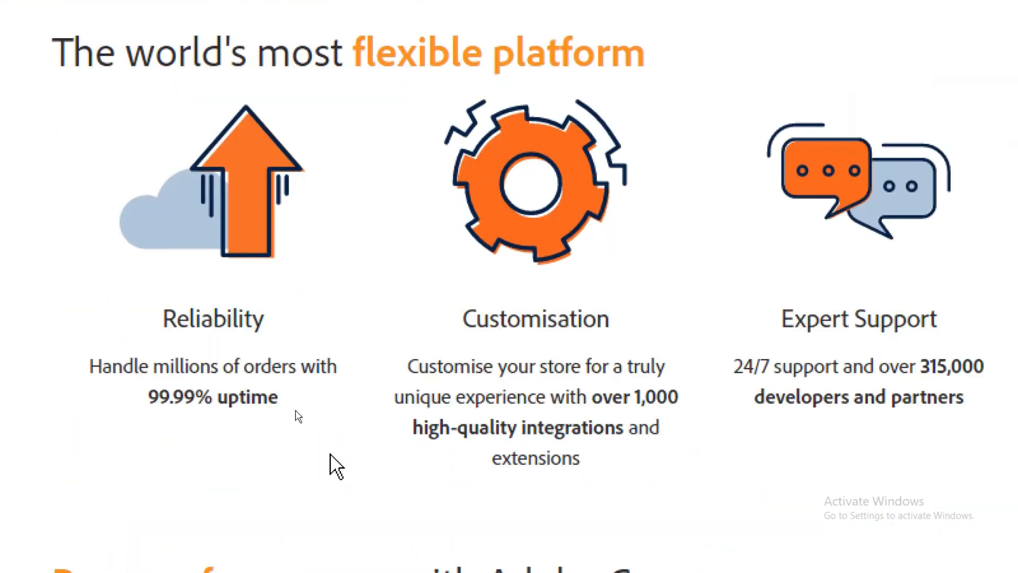
{"action": "scroll", "coordinate": [891, 254], "scroll_direction": "down", "scroll_amount": 5}
{"action": "scroll", "coordinate": [611, 343], "scroll_direction": "up", "scroll_amount": 4}
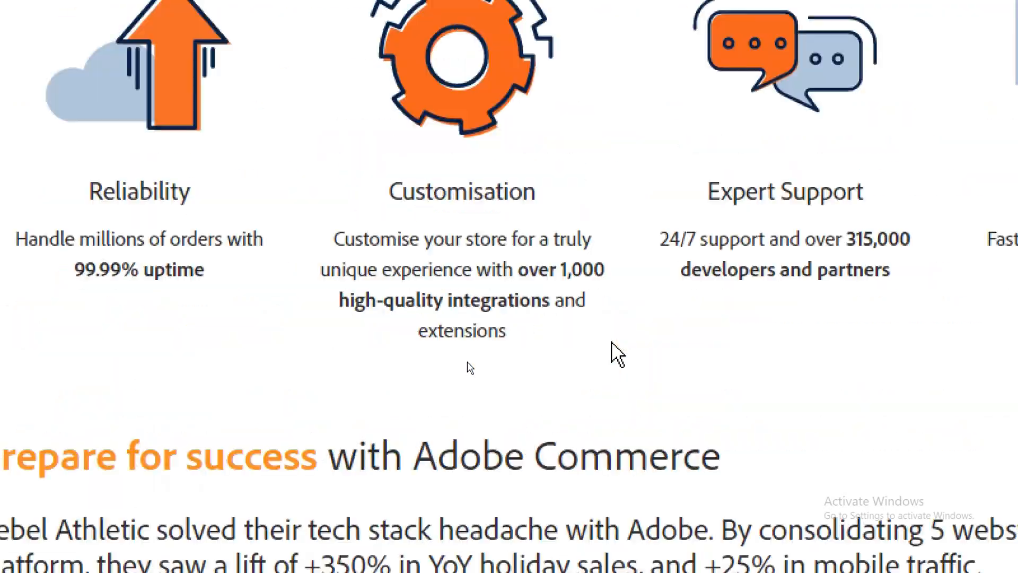
{"action": "scroll", "coordinate": [548, 195], "scroll_direction": "up", "scroll_amount": 8}
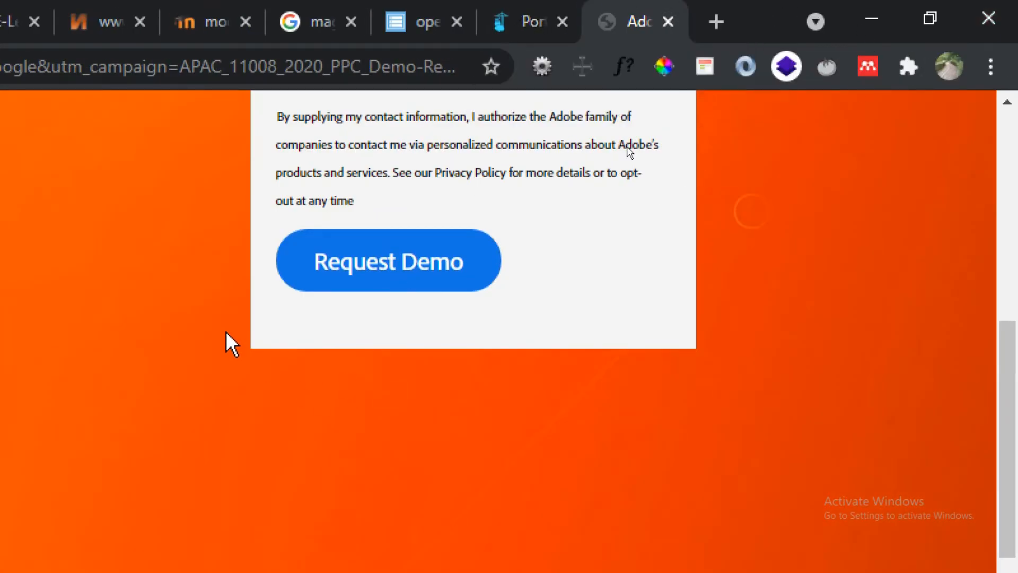
{"action": "scroll", "coordinate": [254, 297], "scroll_direction": "up", "scroll_amount": 2}
{"action": "scroll", "coordinate": [339, 382], "scroll_direction": "down", "scroll_amount": 1}
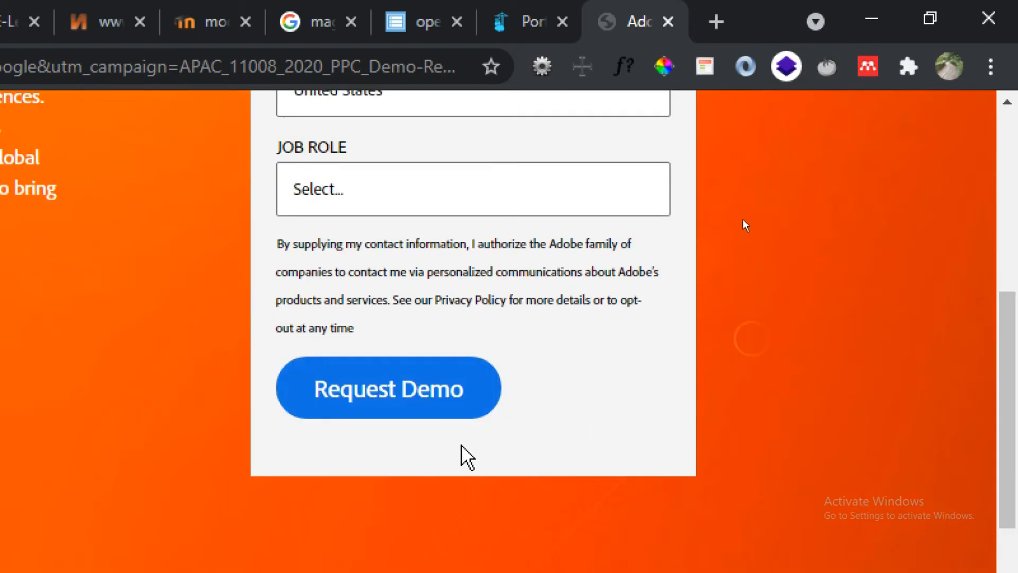
Step: Autofill the demo request form with the saved contact details
{"action": "left_click", "coordinate": [350, 403]}
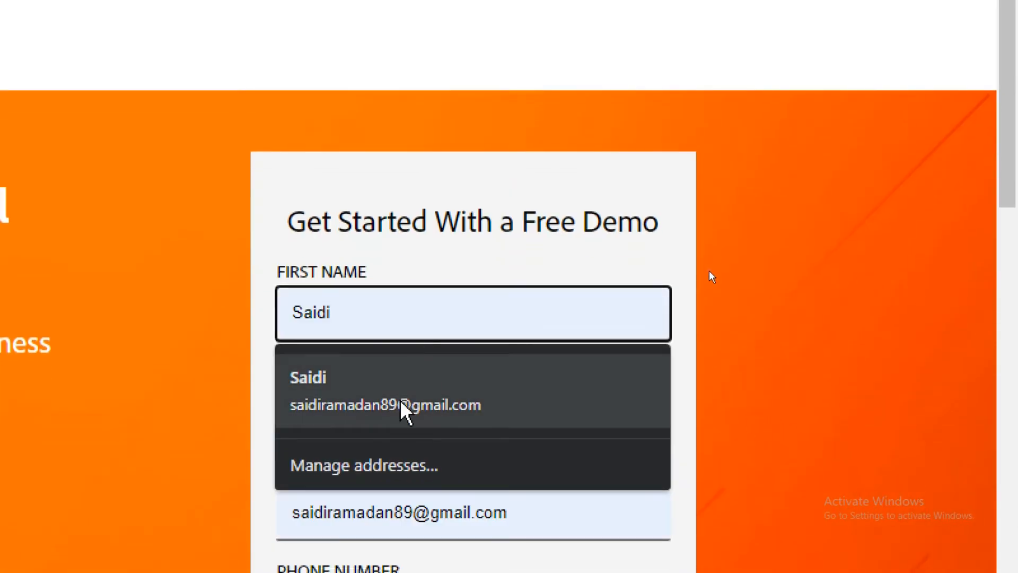
{"action": "left_click", "coordinate": [401, 403]}
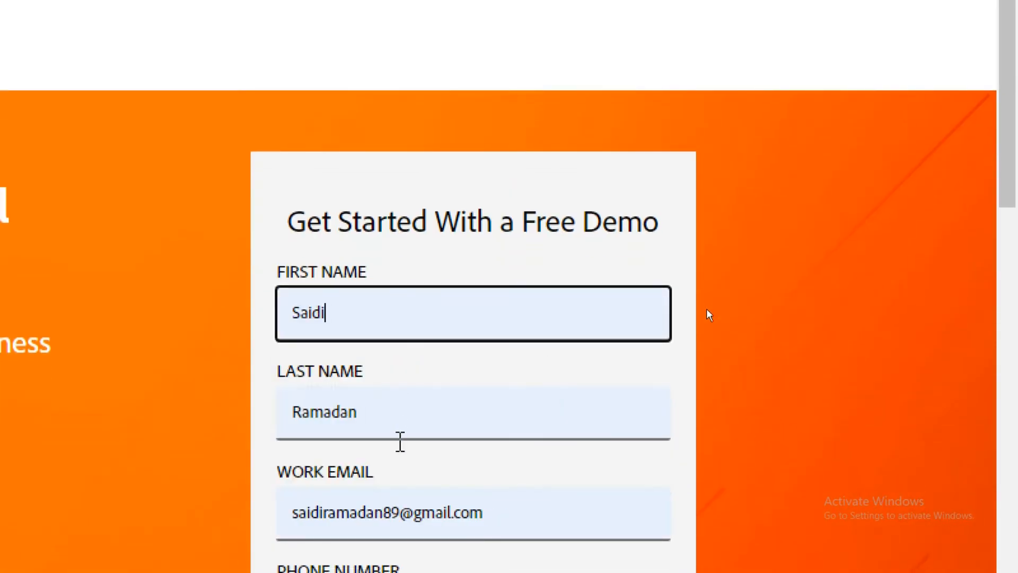
{"action": "scroll", "coordinate": [387, 499], "scroll_direction": "down", "scroll_amount": 8}
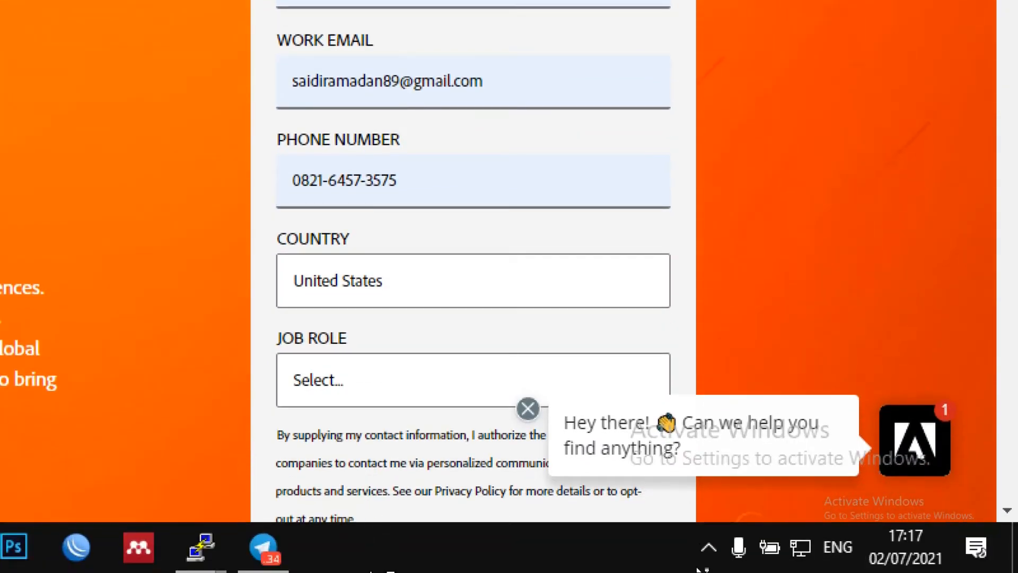
{"action": "scroll", "coordinate": [530, 392], "scroll_direction": "down", "scroll_amount": 10}
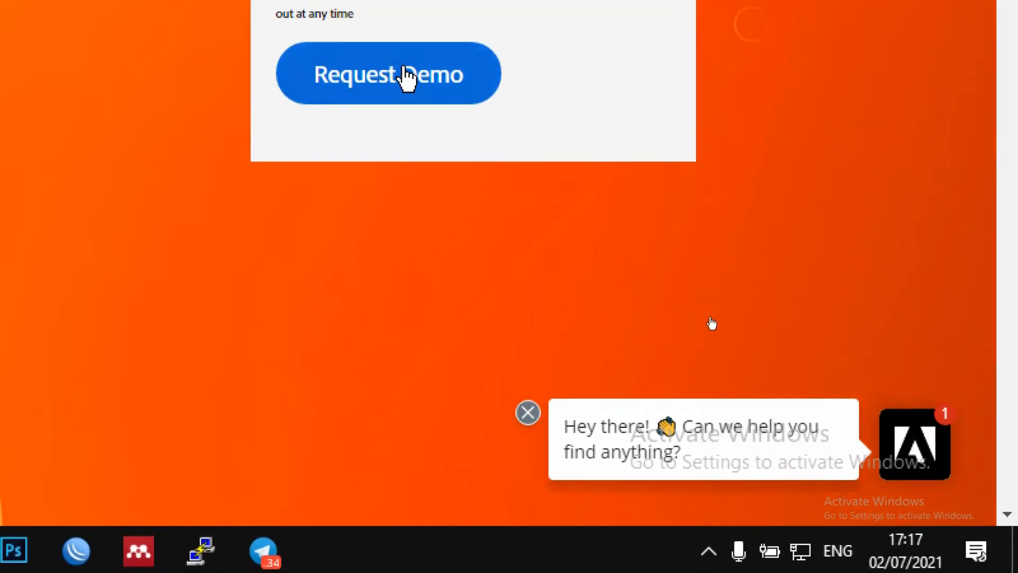
{"action": "left_click", "coordinate": [409, 96]}
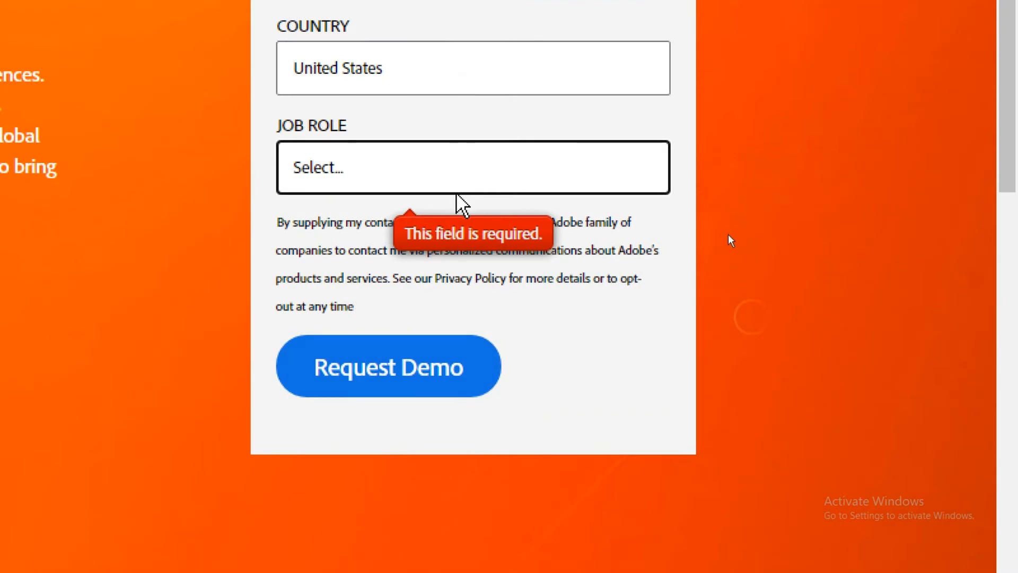
Step: Set Job Role IT Director, Business Type Technology or Solution Provider, and reason Magento Partner
{"action": "left_click", "coordinate": [377, 182]}
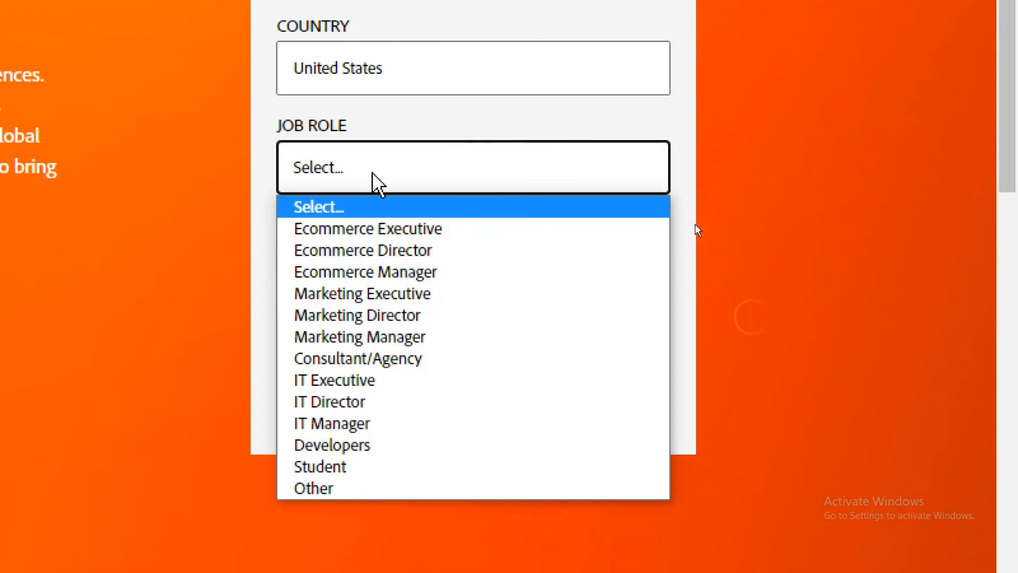
{"action": "left_click", "coordinate": [377, 252]}
{"action": "left_click", "coordinate": [375, 183]}
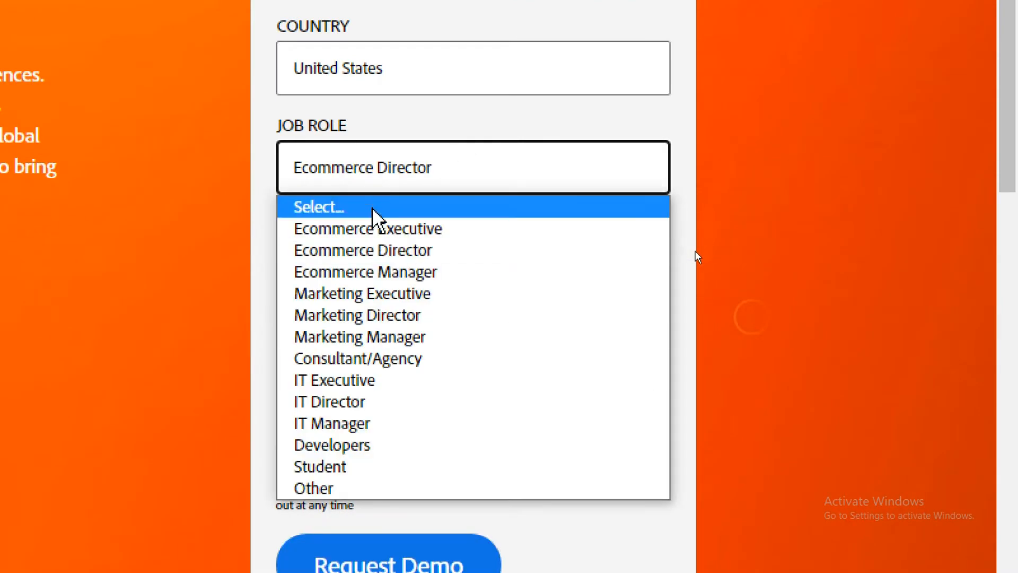
{"action": "left_click", "coordinate": [357, 405]}
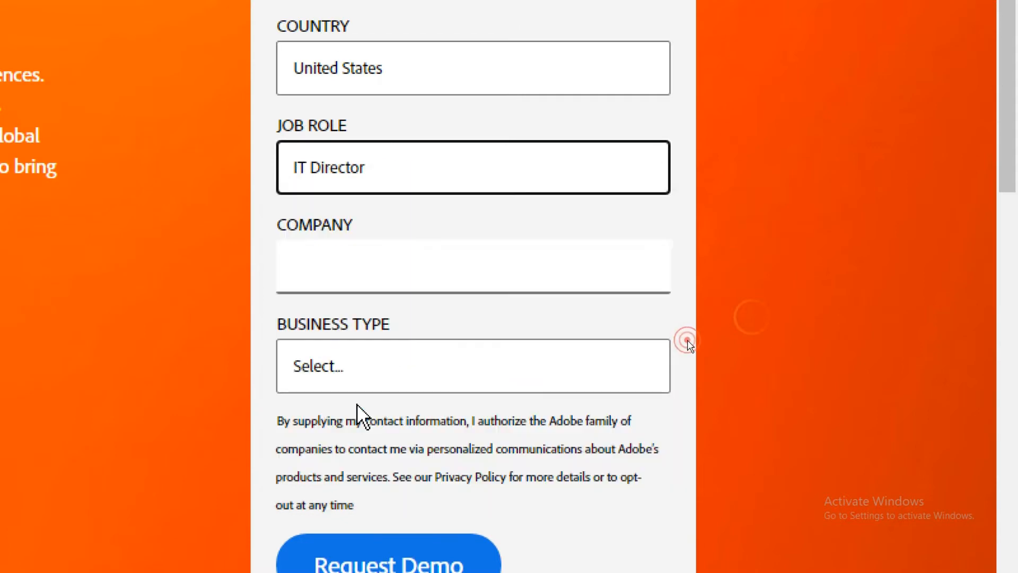
{"action": "scroll", "coordinate": [357, 461], "scroll_direction": "down", "scroll_amount": 2}
{"action": "left_click", "coordinate": [378, 274]}
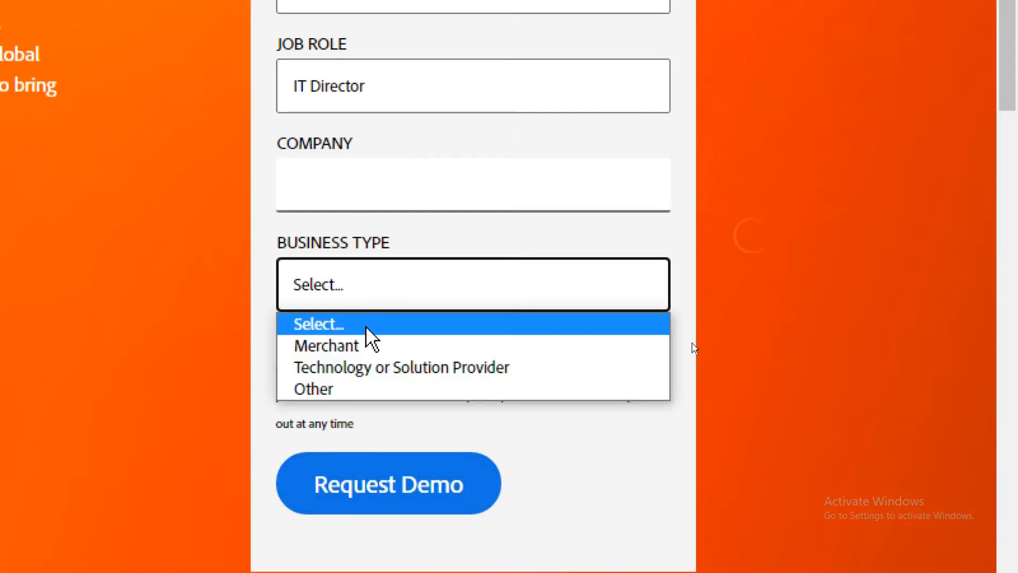
{"action": "left_click", "coordinate": [366, 360]}
{"action": "scroll", "coordinate": [388, 517], "scroll_direction": "down", "scroll_amount": 1}
{"action": "left_click", "coordinate": [377, 353]}
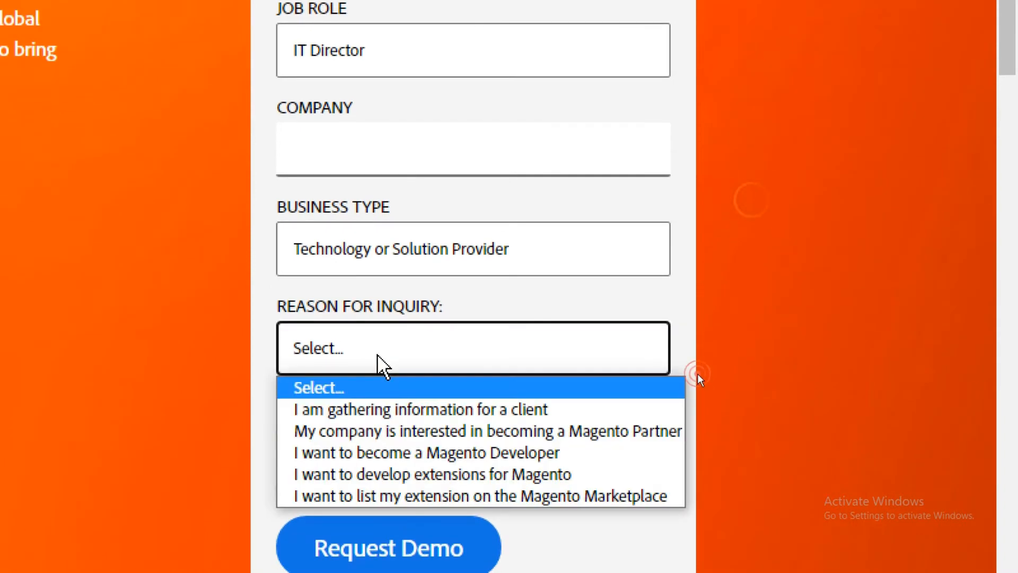
{"action": "left_click", "coordinate": [375, 430]}
Step: Enter IT as the company and submit the demo request
{"action": "left_click", "coordinate": [435, 531]}
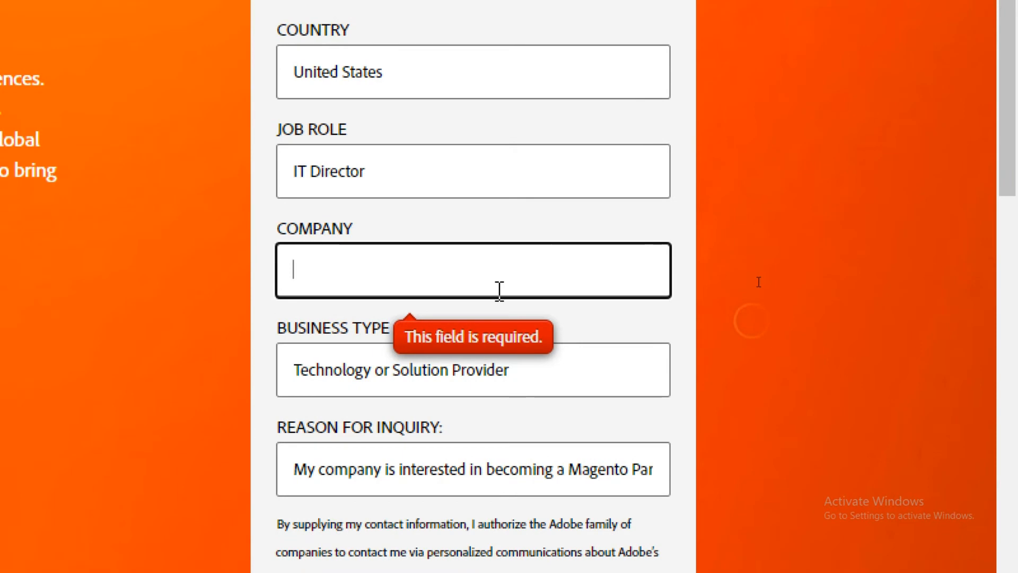
{"action": "type", "text": "IT"}
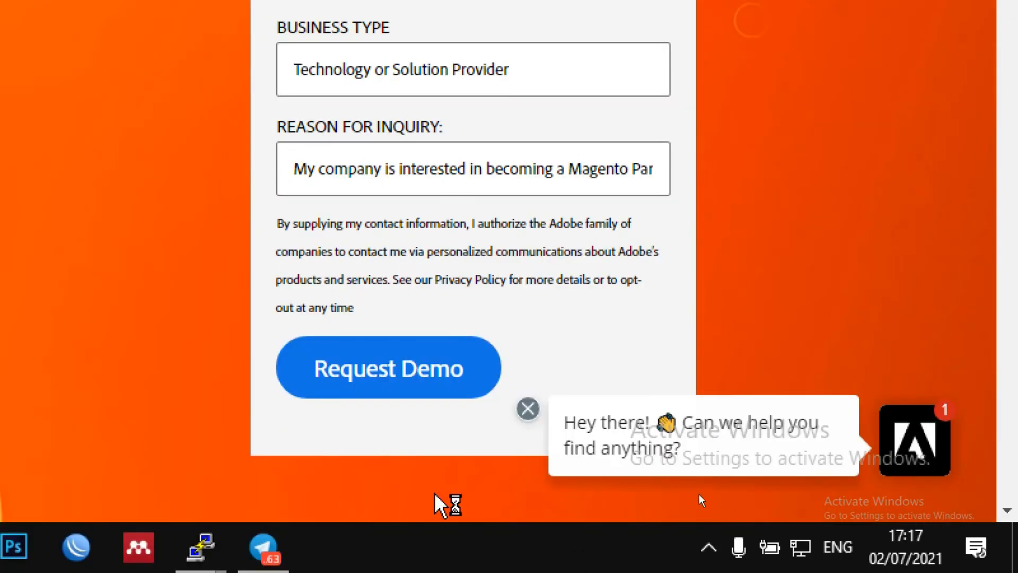
{"action": "left_click", "coordinate": [348, 362]}
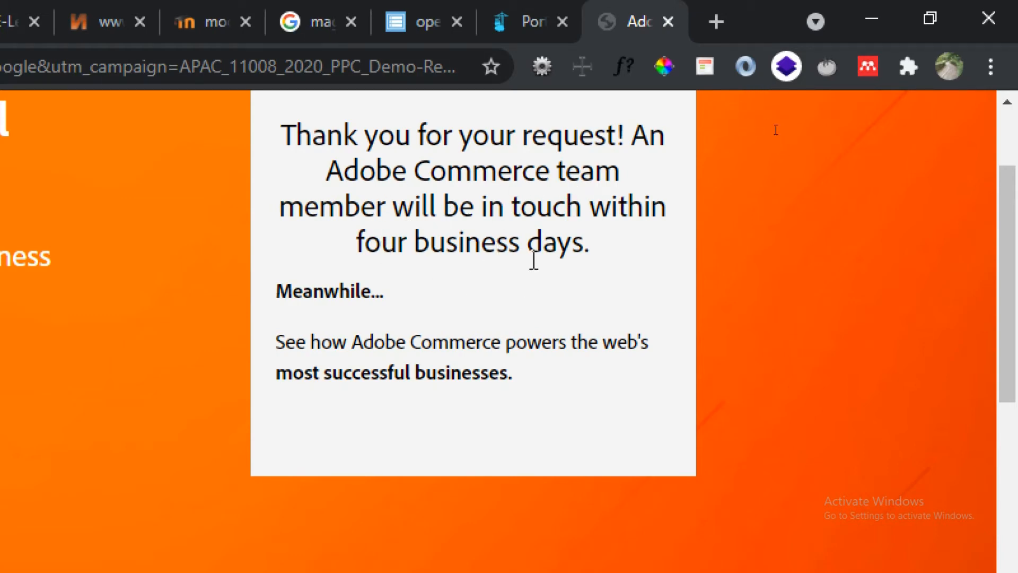
Step: Inspect the Adobe page's technologies with Wappalyzer, then close the demo signup tab
{"action": "left_click", "coordinate": [786, 66]}
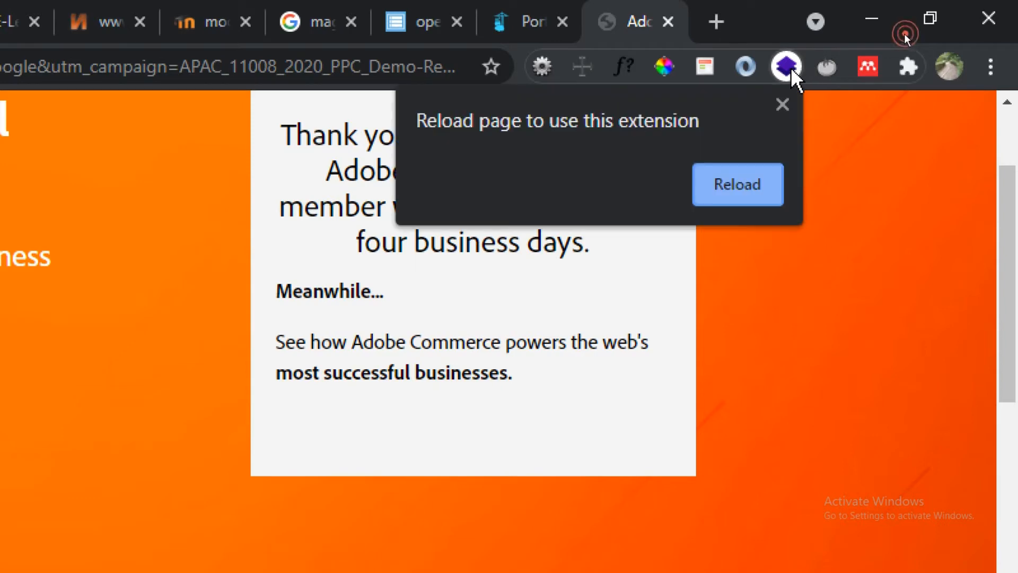
{"action": "left_click", "coordinate": [771, 183]}
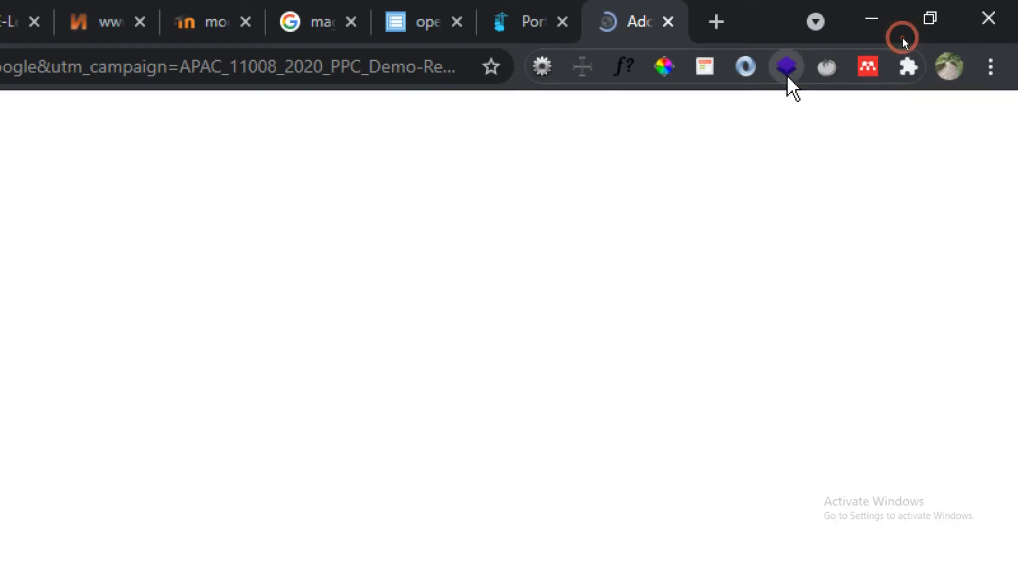
{"action": "left_click", "coordinate": [786, 68]}
{"action": "triple_click", "coordinate": [603, 112]}
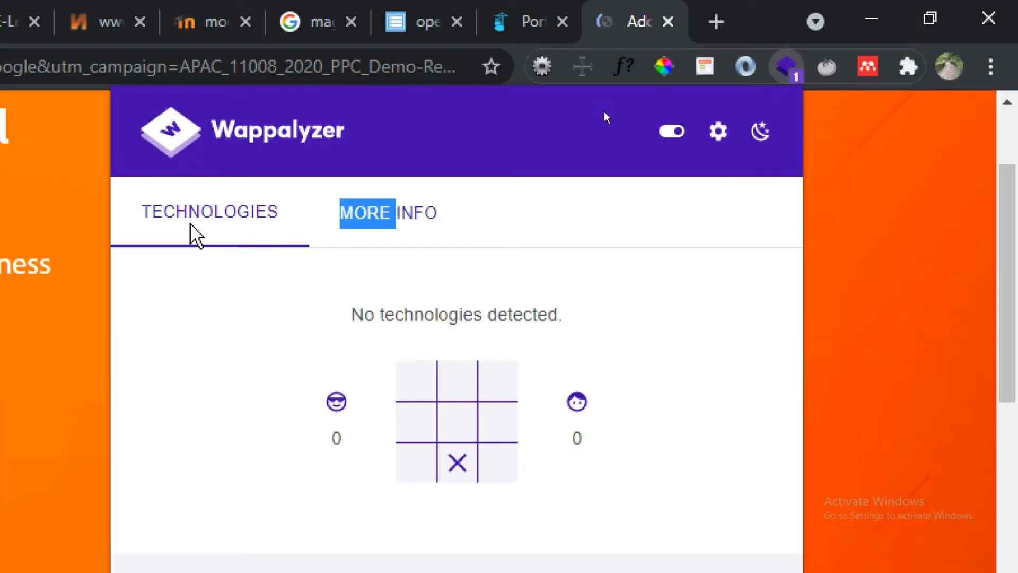
{"action": "left_click", "coordinate": [378, 213]}
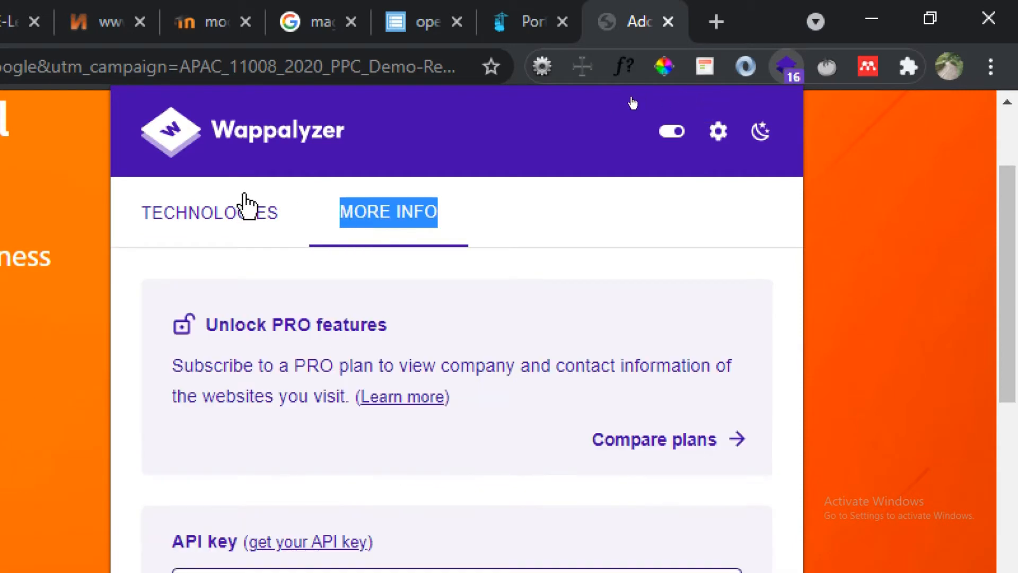
{"action": "left_click", "coordinate": [248, 194]}
{"action": "left_click", "coordinate": [848, 150]}
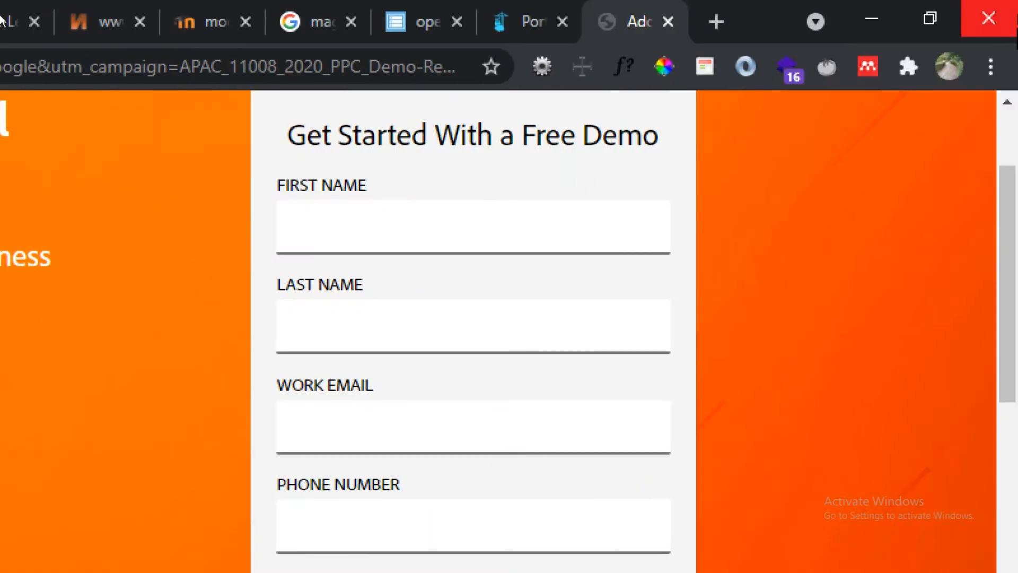
{"action": "left_click", "coordinate": [668, 21]}
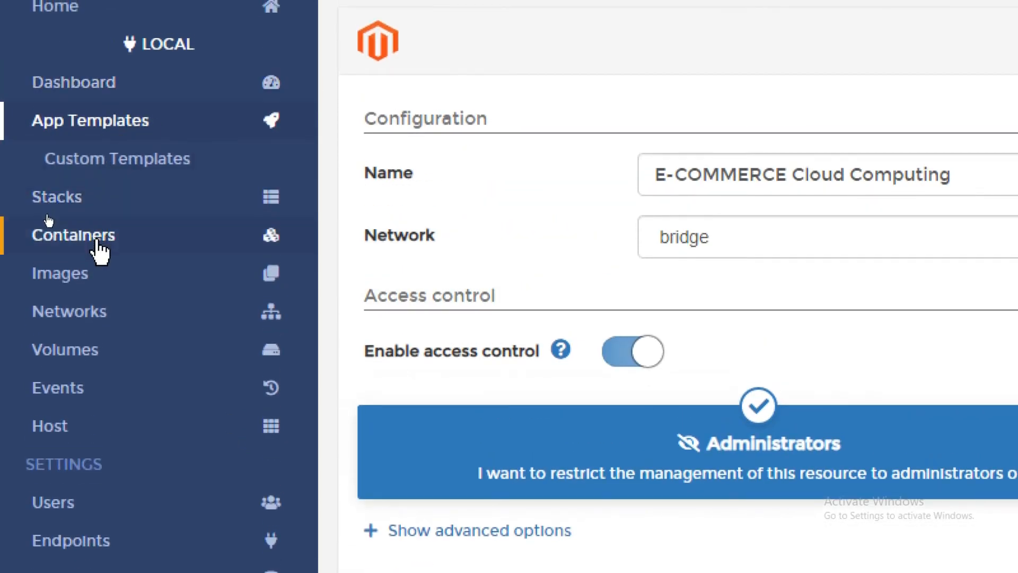
Step: Show the Portainer container list and scroll through nifty_lehmann and the cctip1802 containers
{"action": "left_click", "coordinate": [95, 244]}
{"action": "scroll", "coordinate": [683, 523], "scroll_direction": "down", "scroll_amount": 2}
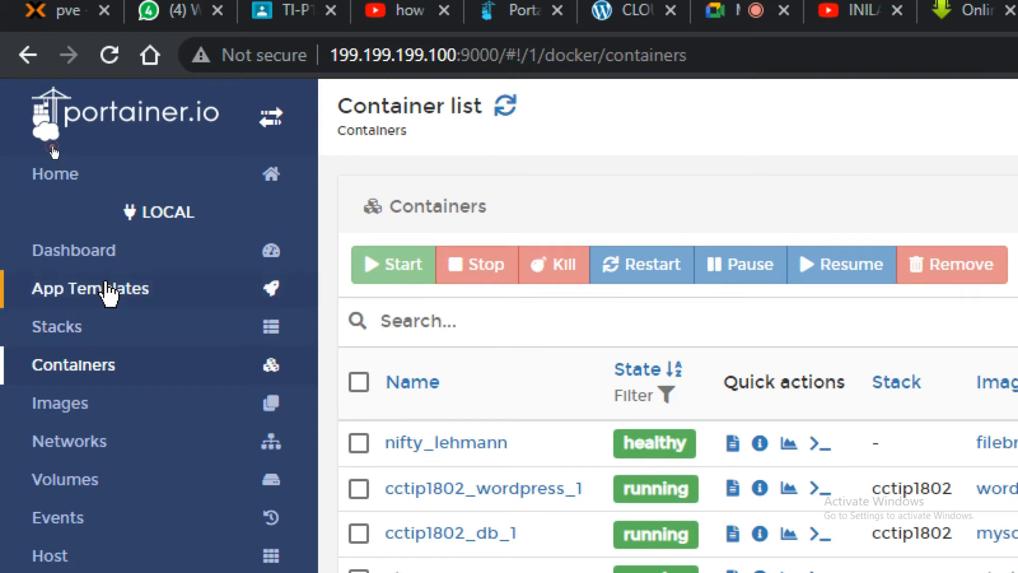
Step: Return to App Templates and scroll down the list to the Magento 2 template
{"action": "left_click", "coordinate": [109, 293]}
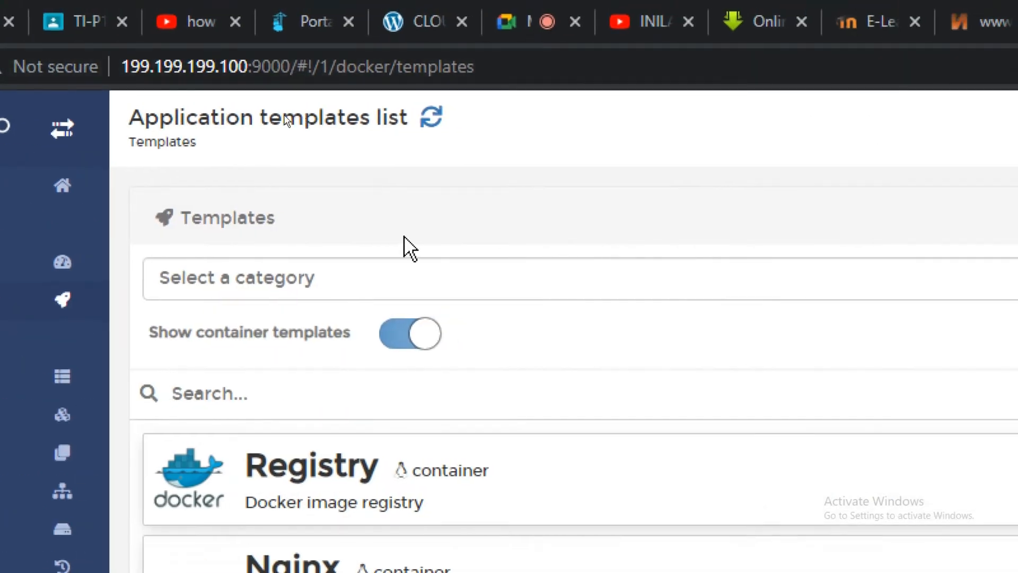
{"action": "left_click", "coordinate": [291, 278]}
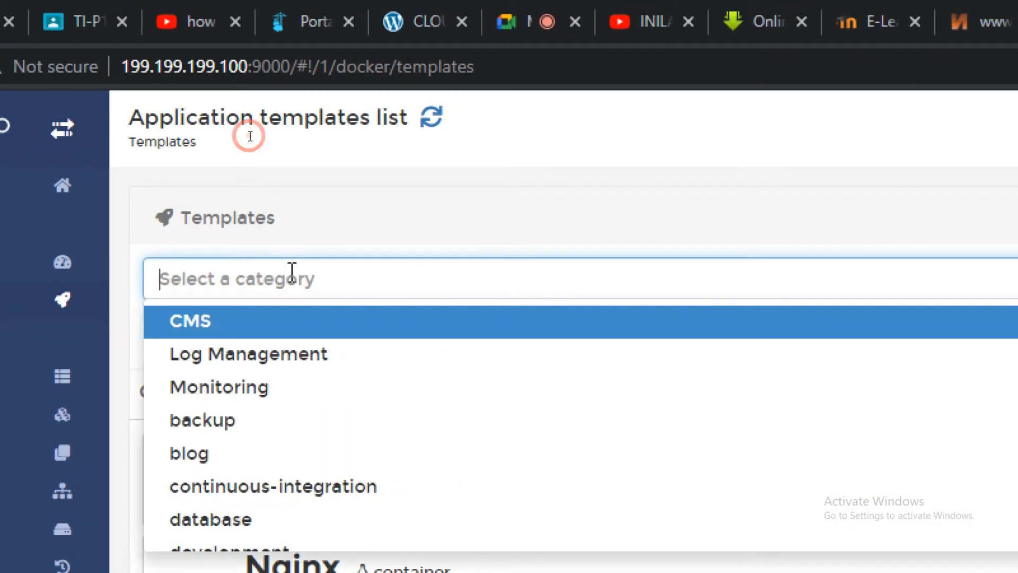
{"action": "type", "text": "man"}
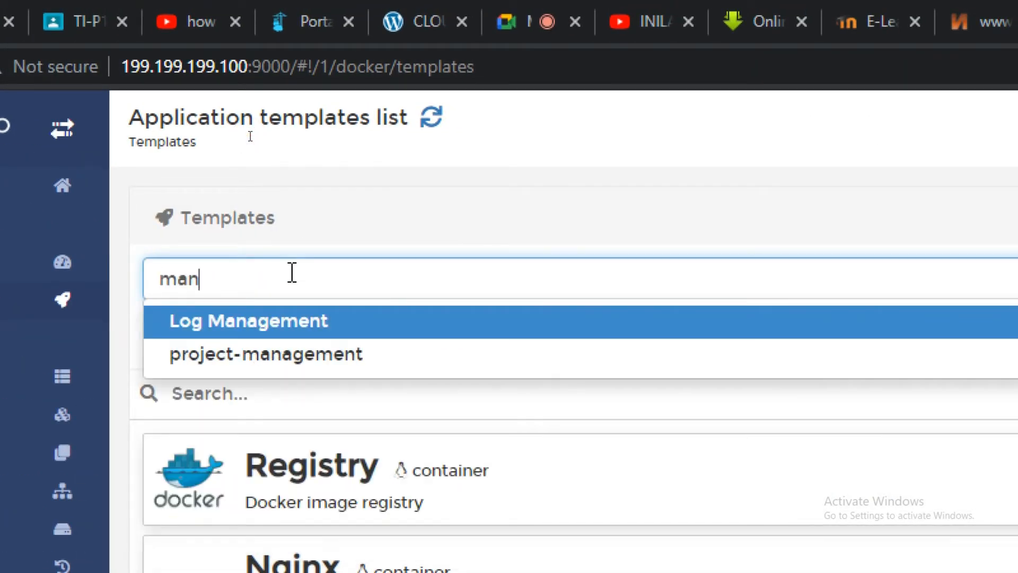
{"action": "key", "text": "BackSpace"}
{"action": "type", "text": "gent"}
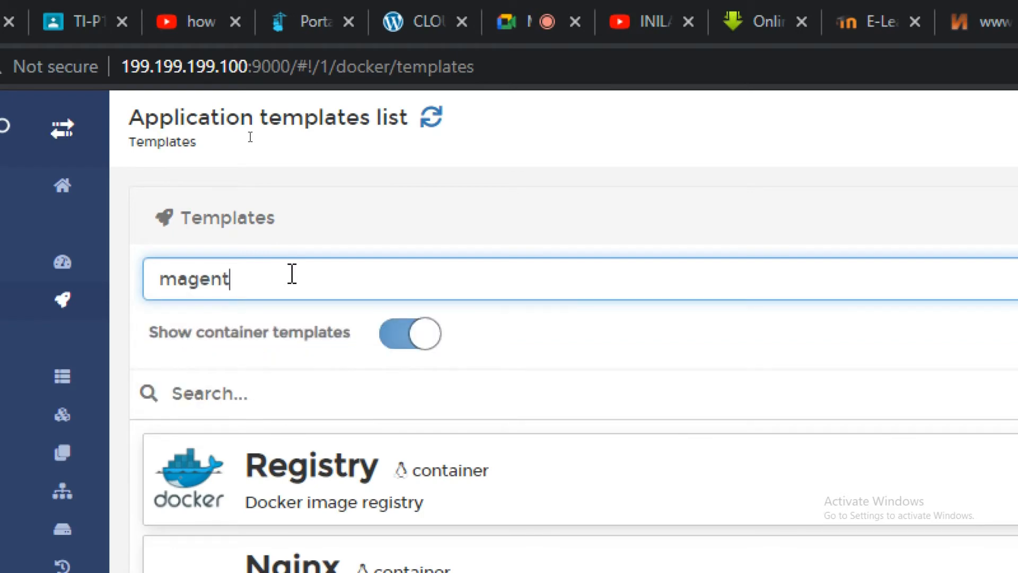
{"action": "left_click", "coordinate": [129, 277]}
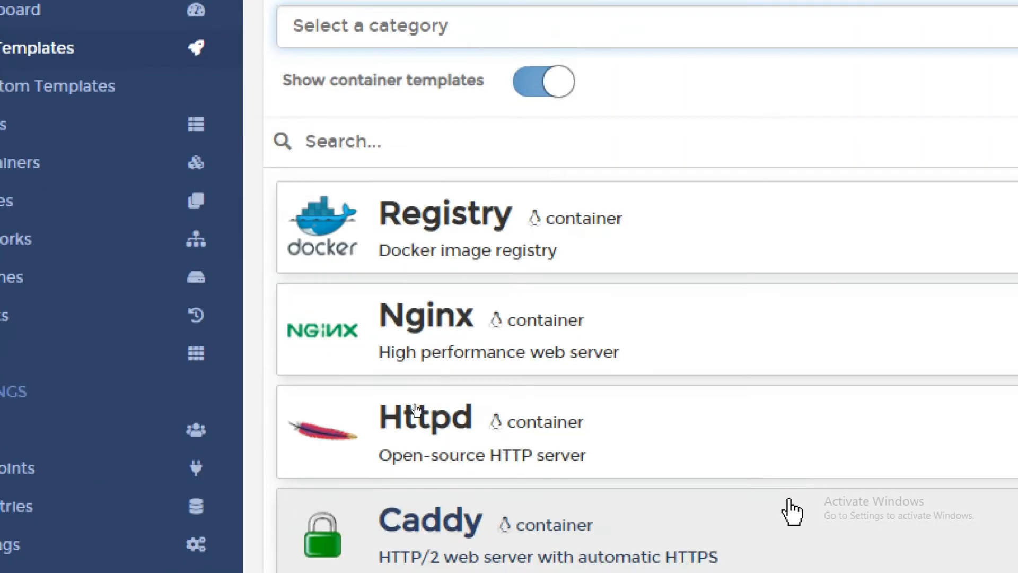
{"action": "scroll", "coordinate": [609, 325], "scroll_direction": "down", "scroll_amount": 10}
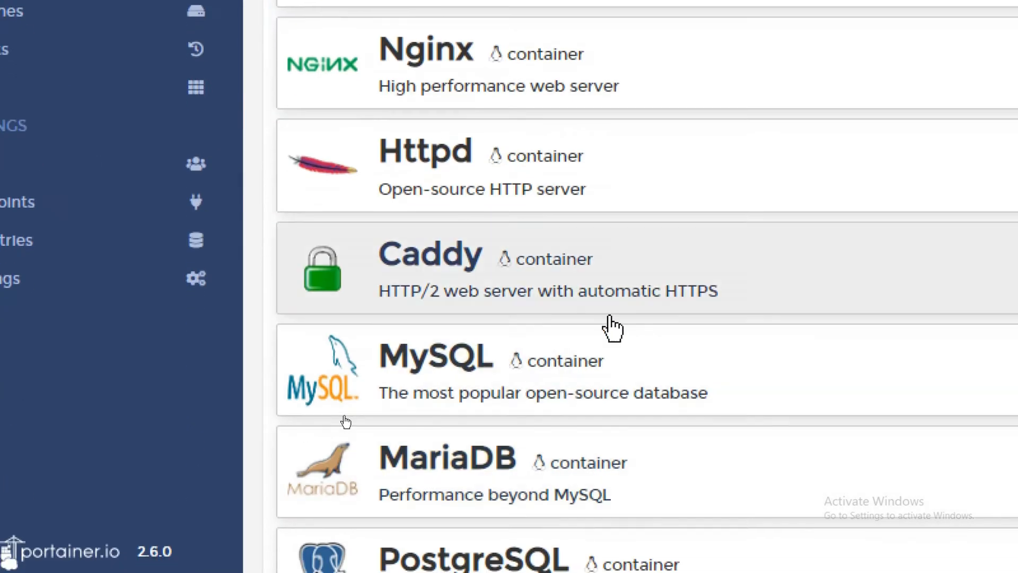
{"action": "scroll", "coordinate": [643, 332], "scroll_direction": "down", "scroll_amount": 10}
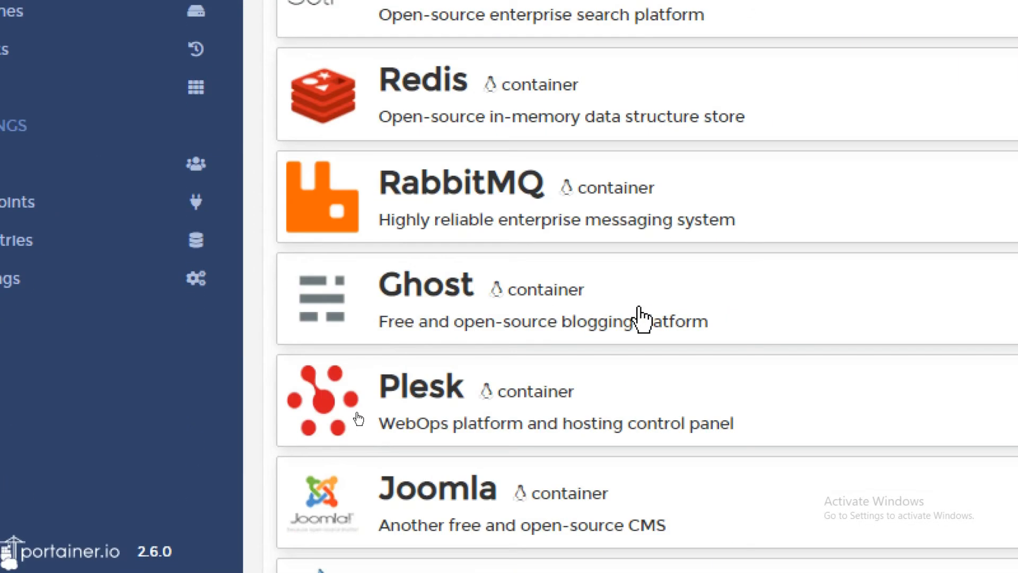
{"action": "scroll", "coordinate": [618, 300], "scroll_direction": "down", "scroll_amount": 5}
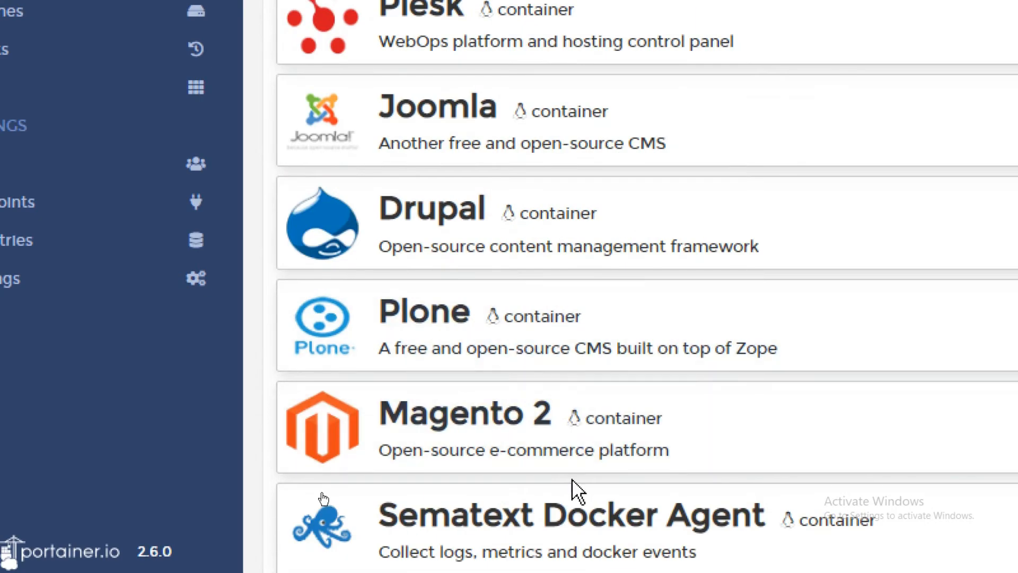
Step: Open the Magento 2 template's form and deploy its container
{"action": "left_click", "coordinate": [557, 420]}
{"action": "scroll", "coordinate": [679, 37], "scroll_direction": "up", "scroll_amount": 5}
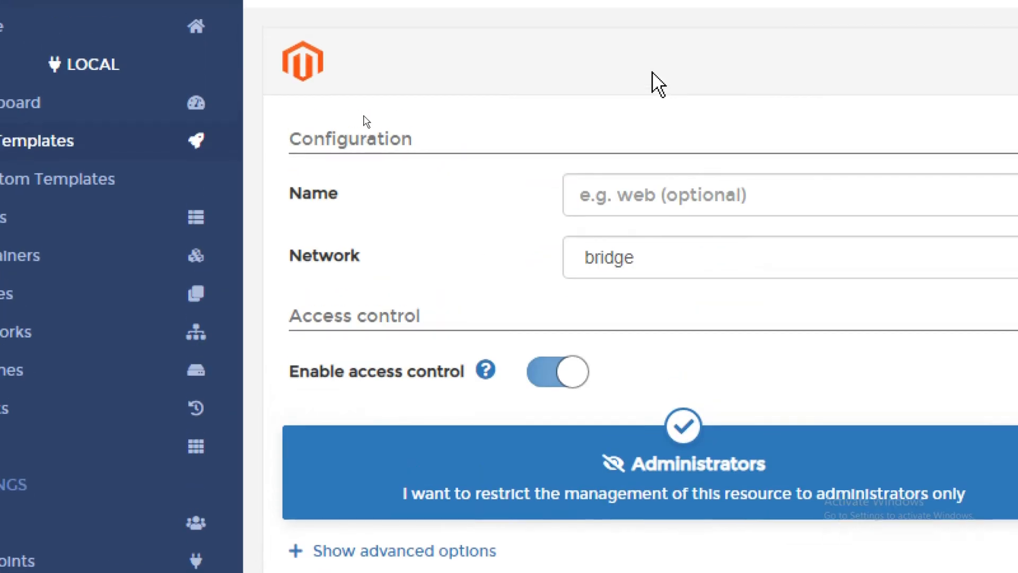
{"action": "left_click", "coordinate": [652, 181]}
{"action": "left_click", "coordinate": [620, 132]}
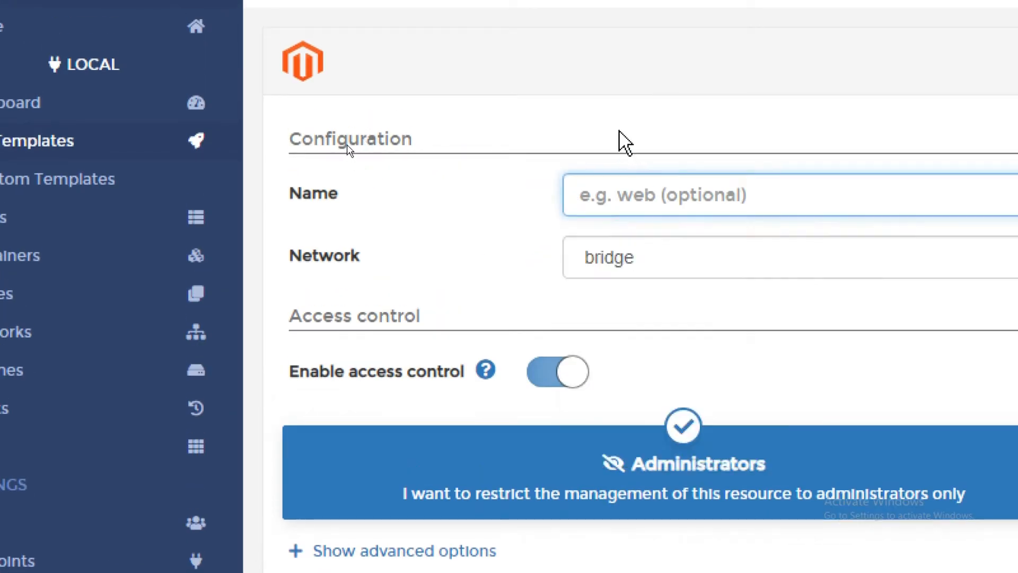
{"action": "scroll", "coordinate": [424, 345], "scroll_direction": "down", "scroll_amount": 6}
{"action": "left_click", "coordinate": [405, 328]}
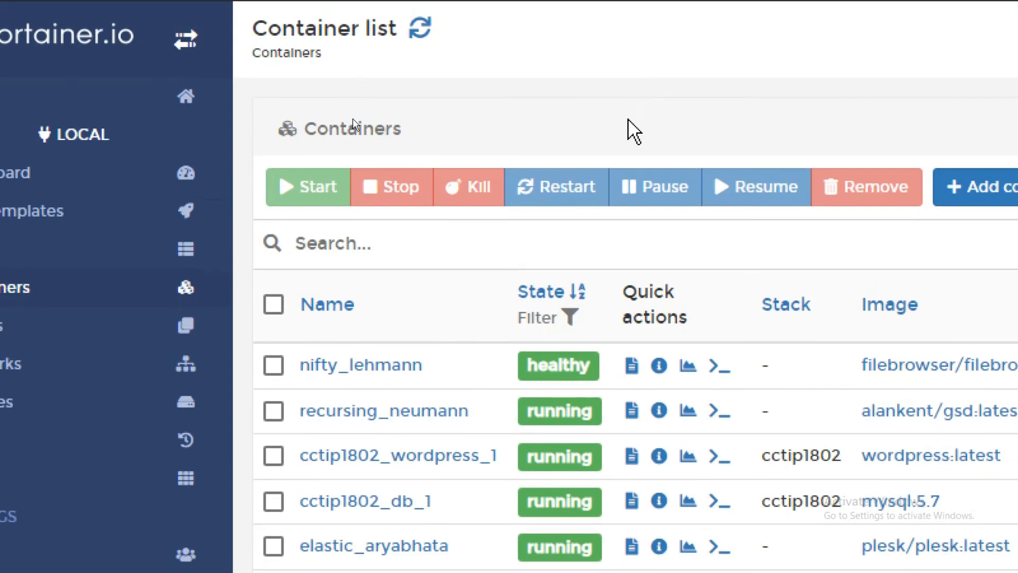
Step: Exit full-screen and open recursing_neumann's published port 35171:3001 link from the container list
{"action": "scroll", "coordinate": [550, 484], "scroll_direction": "down", "scroll_amount": 2}
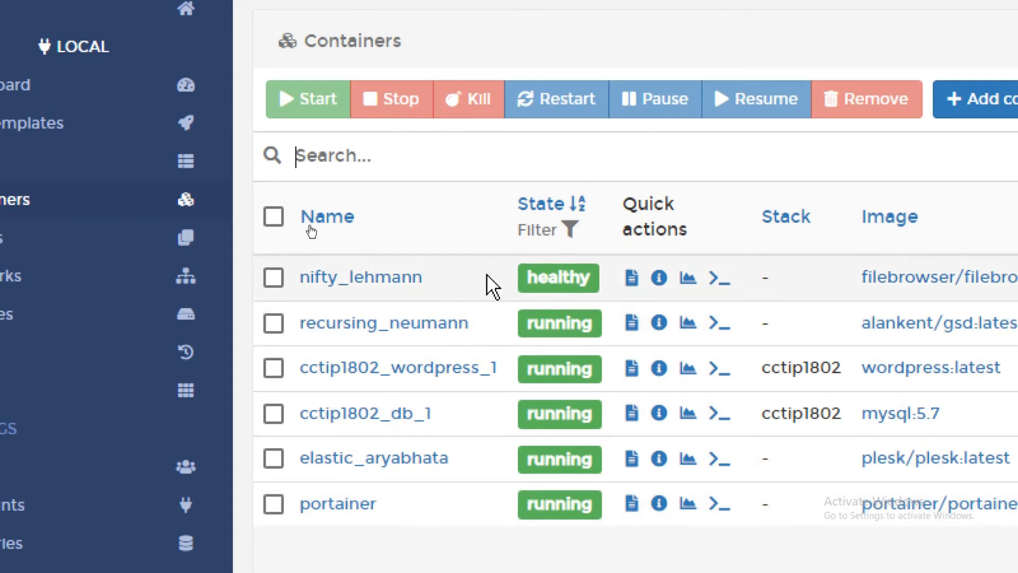
{"action": "scroll", "coordinate": [530, 133], "scroll_direction": "up", "scroll_amount": 2}
{"action": "key", "text": "F11"}
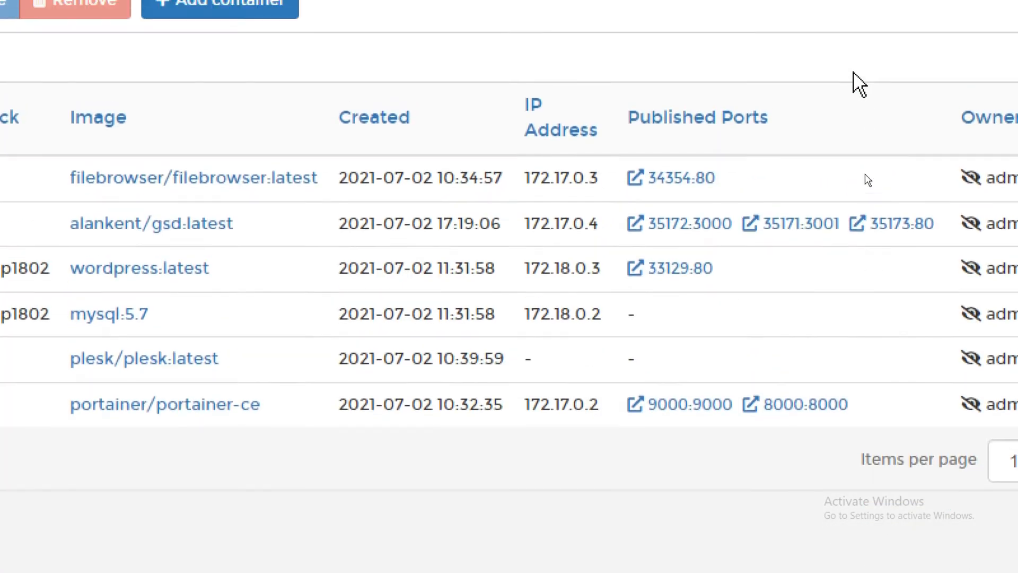
{"action": "scroll", "coordinate": [127, 244], "scroll_direction": "left", "scroll_amount": 8}
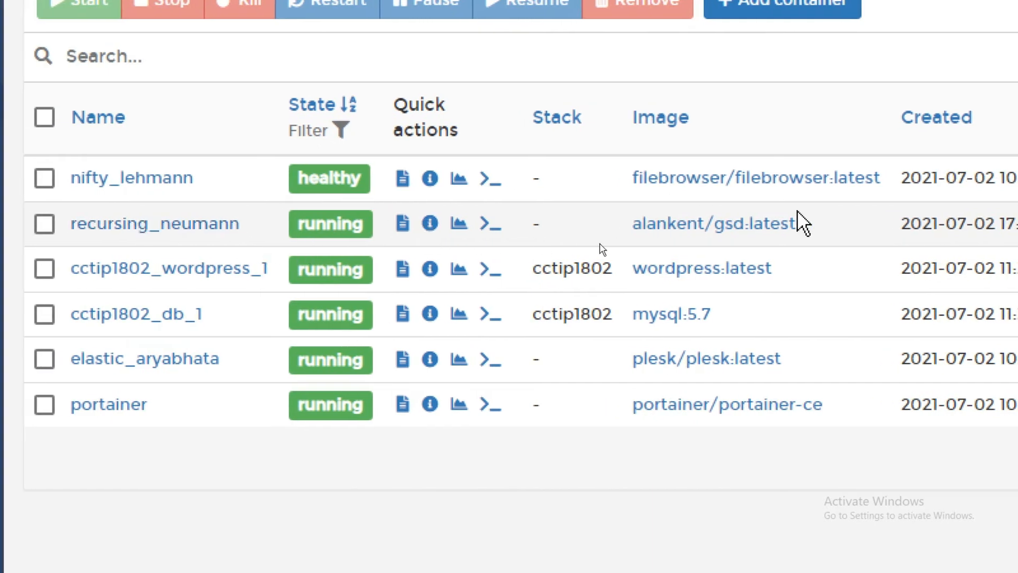
{"action": "scroll", "coordinate": [797, 209], "scroll_direction": "right", "scroll_amount": 10}
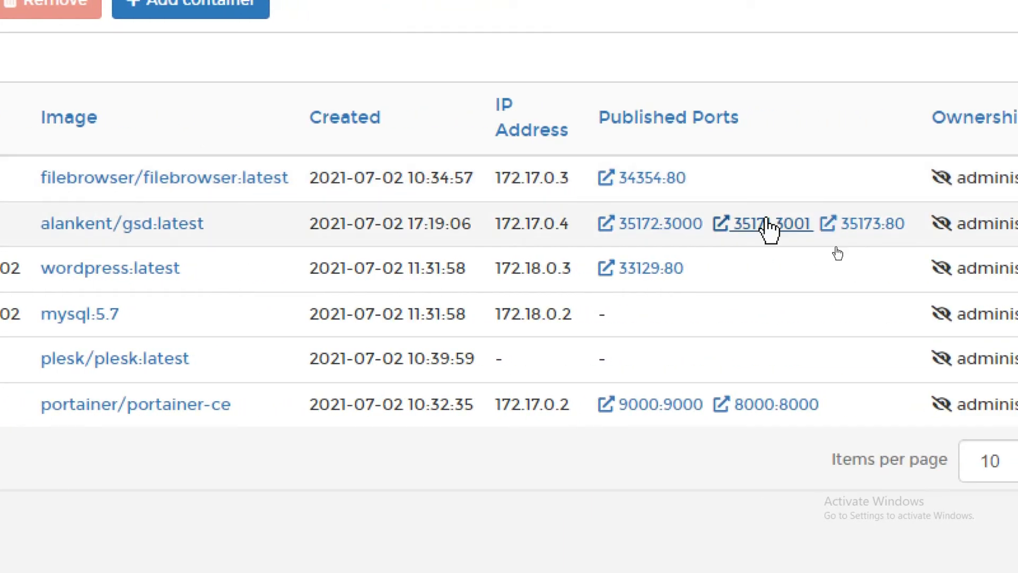
{"action": "left_click", "coordinate": [766, 221]}
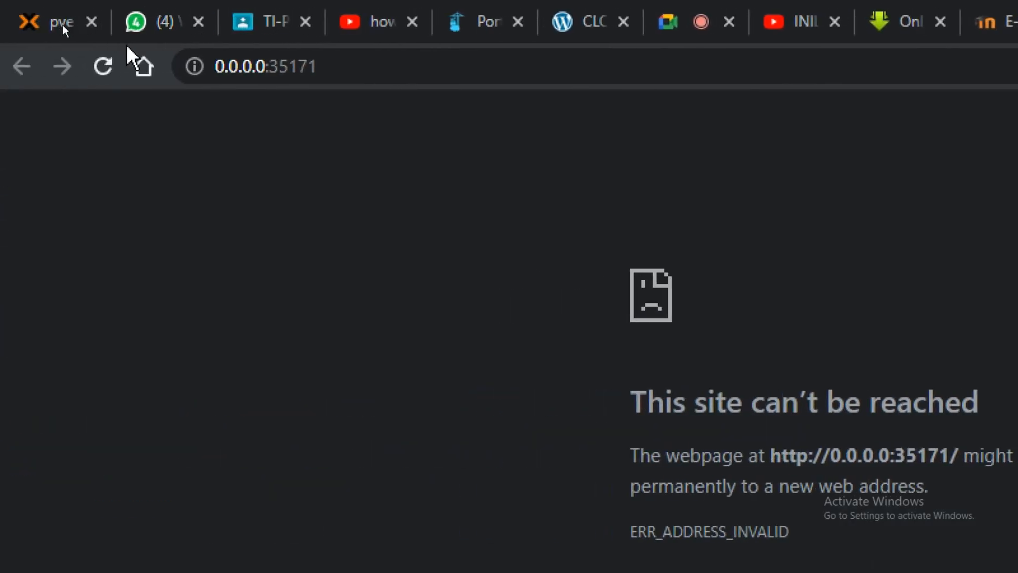
Step: Replace the 0.0.0.0 host with 199.199.199.100 to load the store on port 35171
{"action": "double_click", "coordinate": [269, 68]}
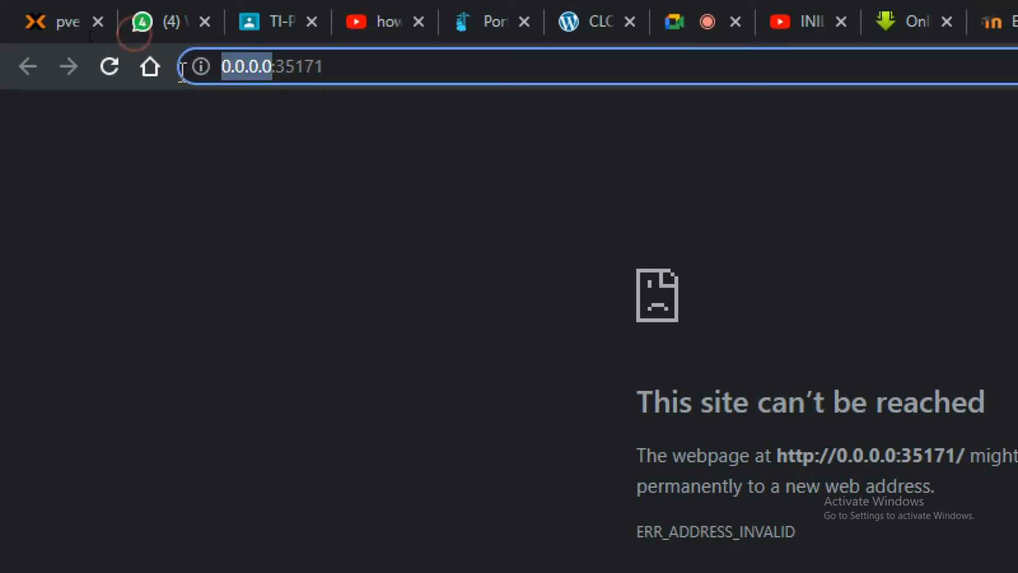
{"action": "type", "text": "19"}
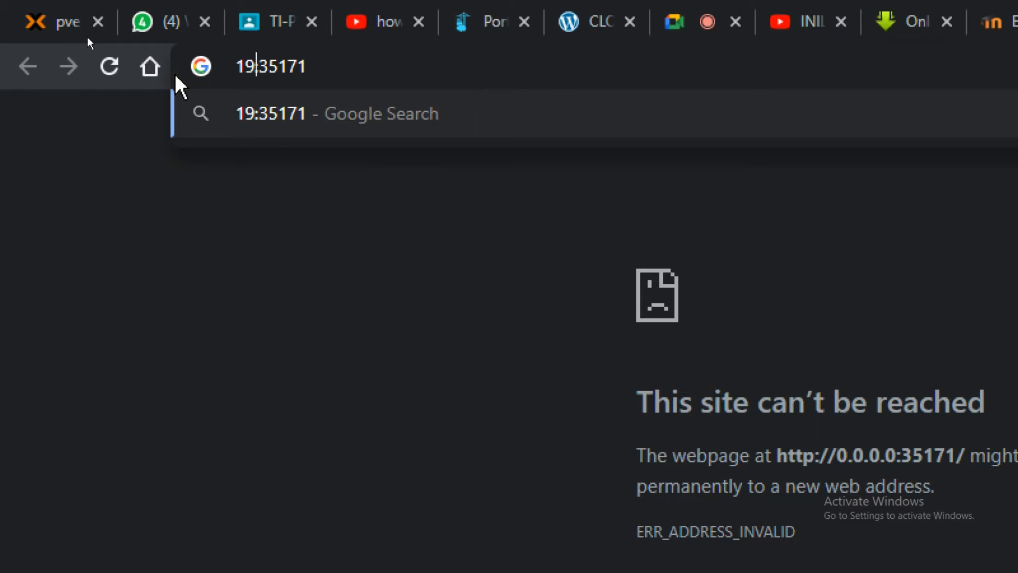
{"action": "type", "text": "9"}
{"action": "type", "text": ".199.199.10"}
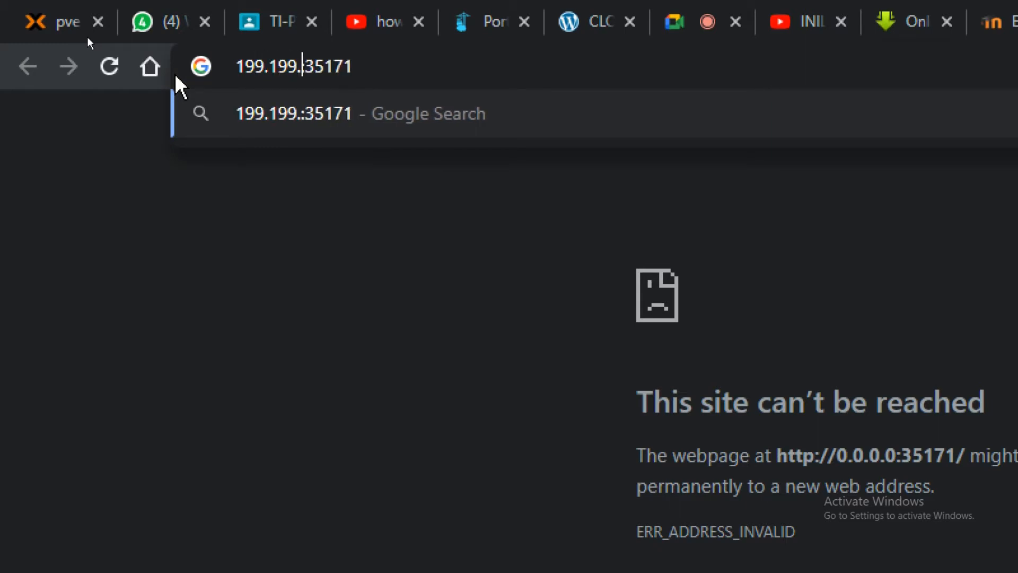
{"action": "type", "text": "0"}
{"action": "key", "text": "Return"}
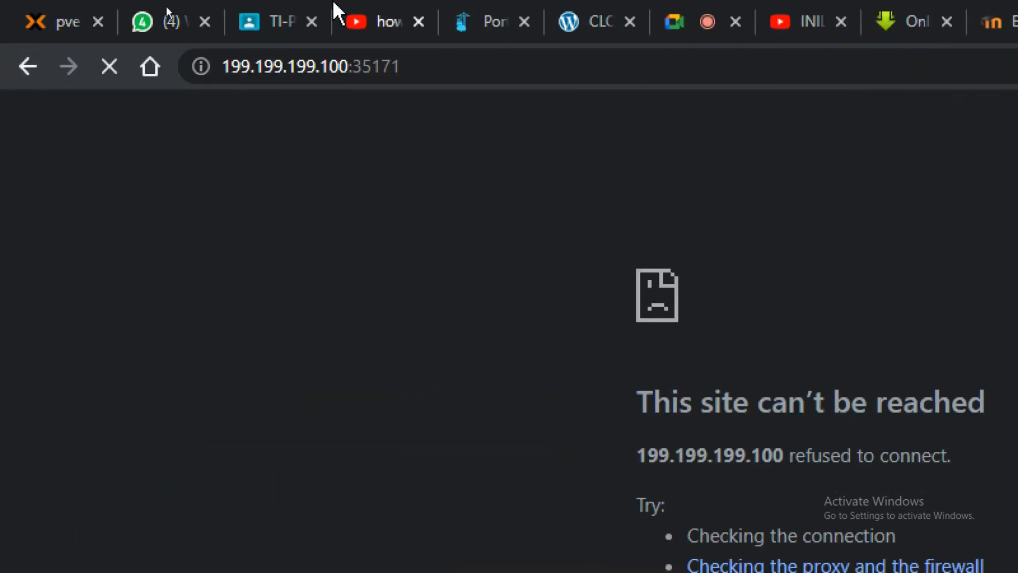
Step: Reload the openmediavault Docker settings page in its tab
{"action": "left_click", "coordinate": [845, 31]}
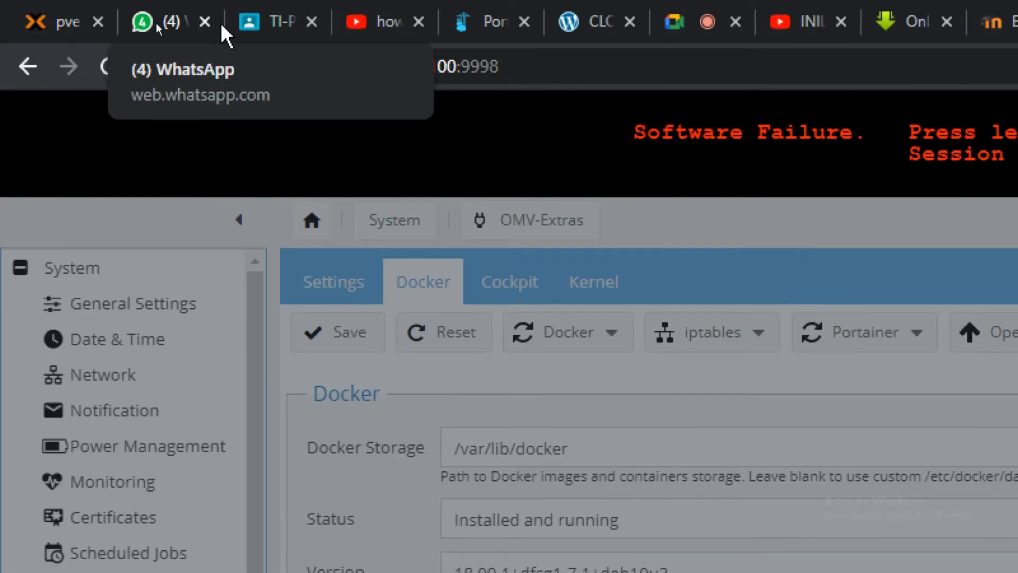
{"action": "left_click", "coordinate": [474, 67]}
{"action": "key", "text": "Return"}
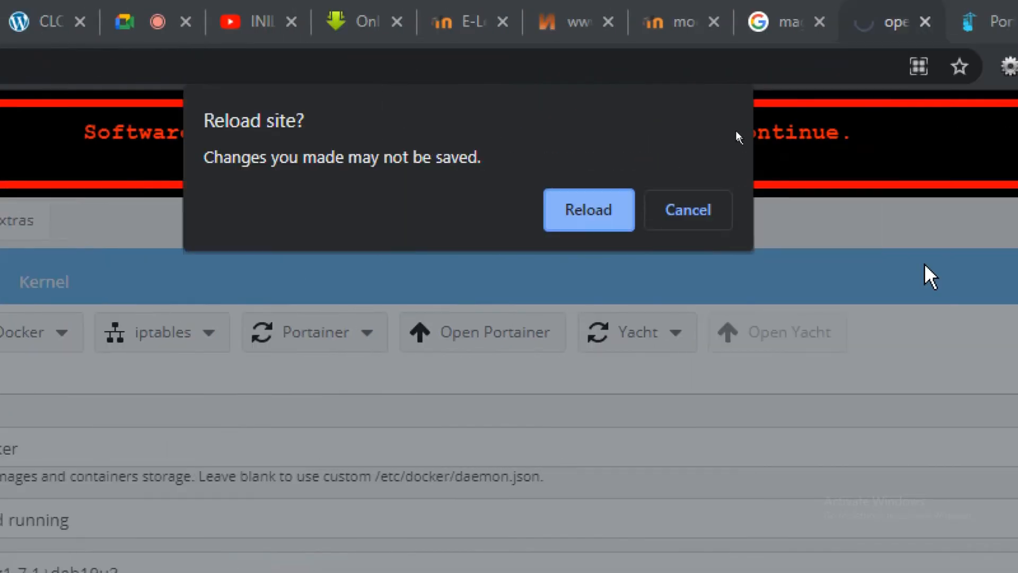
{"action": "left_click", "coordinate": [615, 207]}
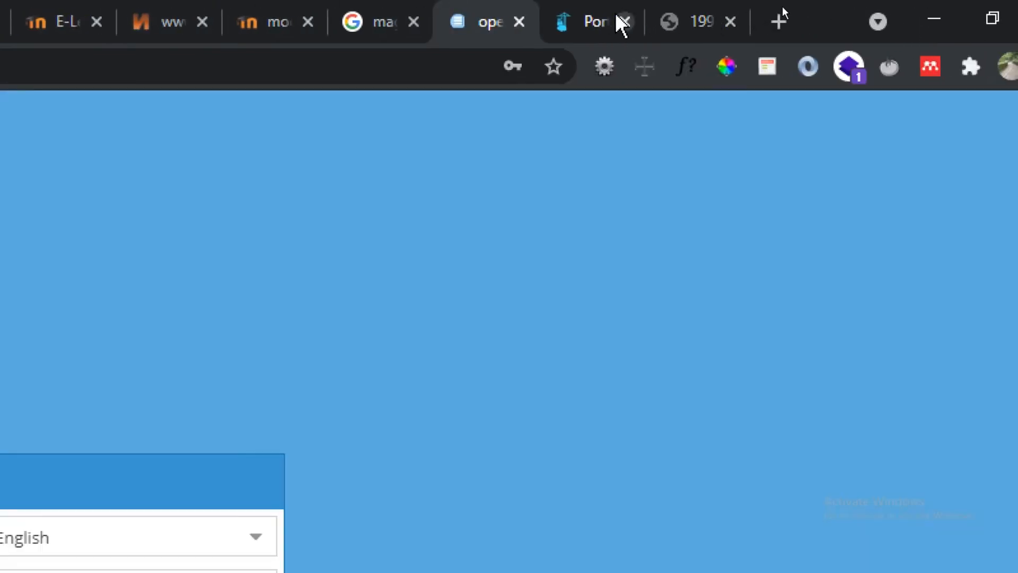
Step: Open port 35173 from Portainer, retry it at 199.199.199.100, then go back
{"action": "left_click", "coordinate": [975, 22]}
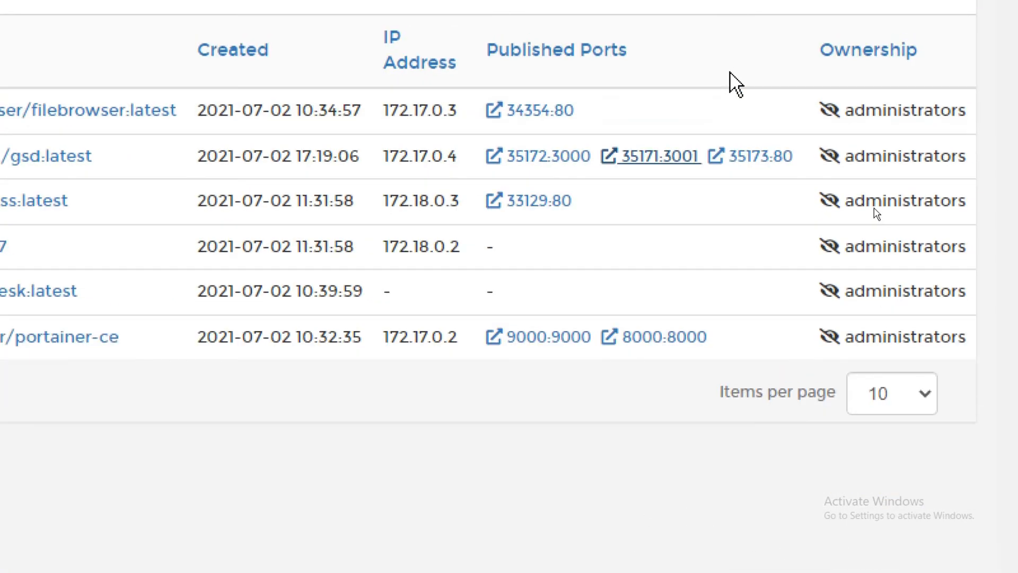
{"action": "left_click", "coordinate": [759, 159]}
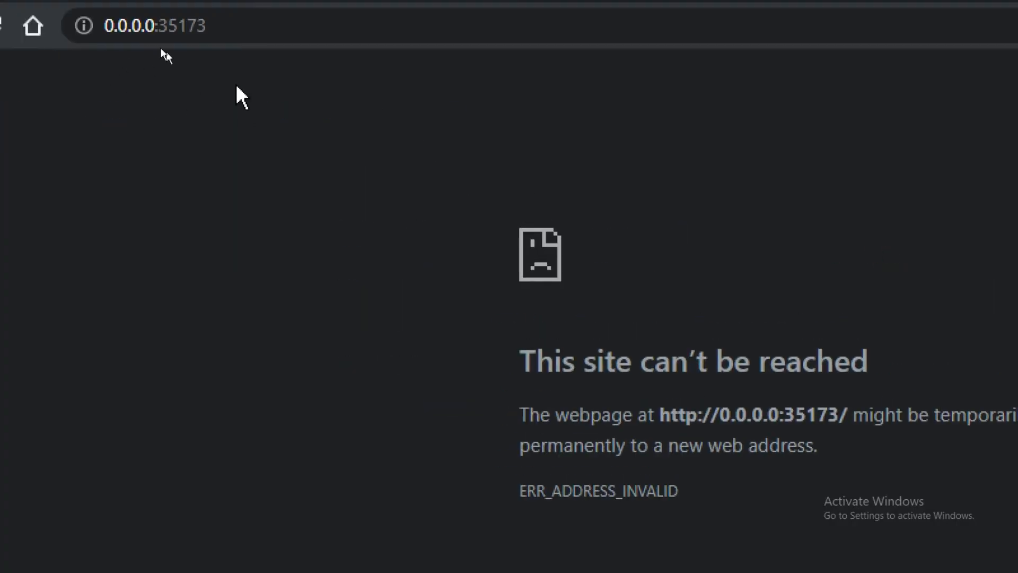
{"action": "left_click_drag", "start_coordinate": [157, 65], "coordinate": [79, 66]}
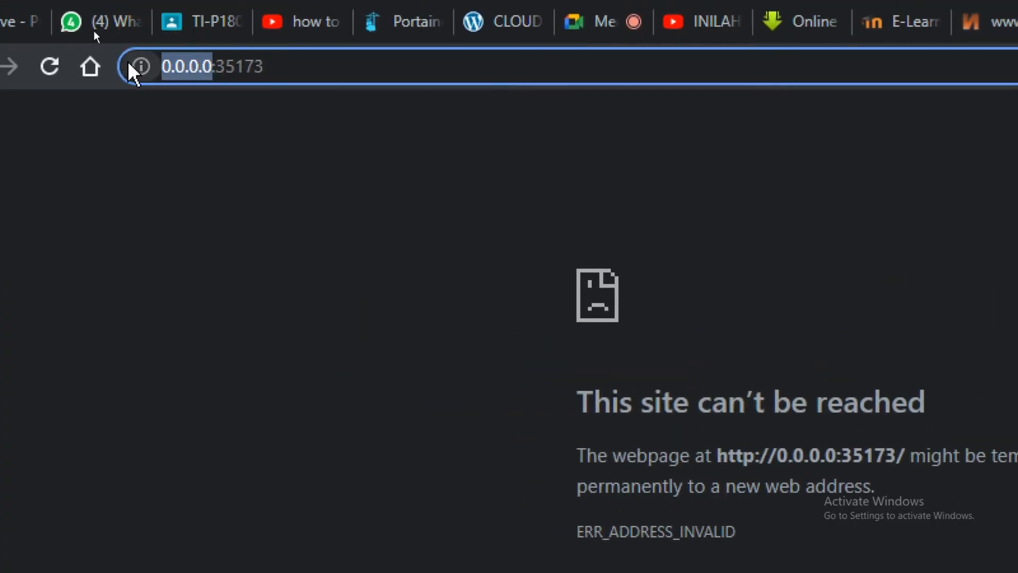
{"action": "type", "text": "199.199"}
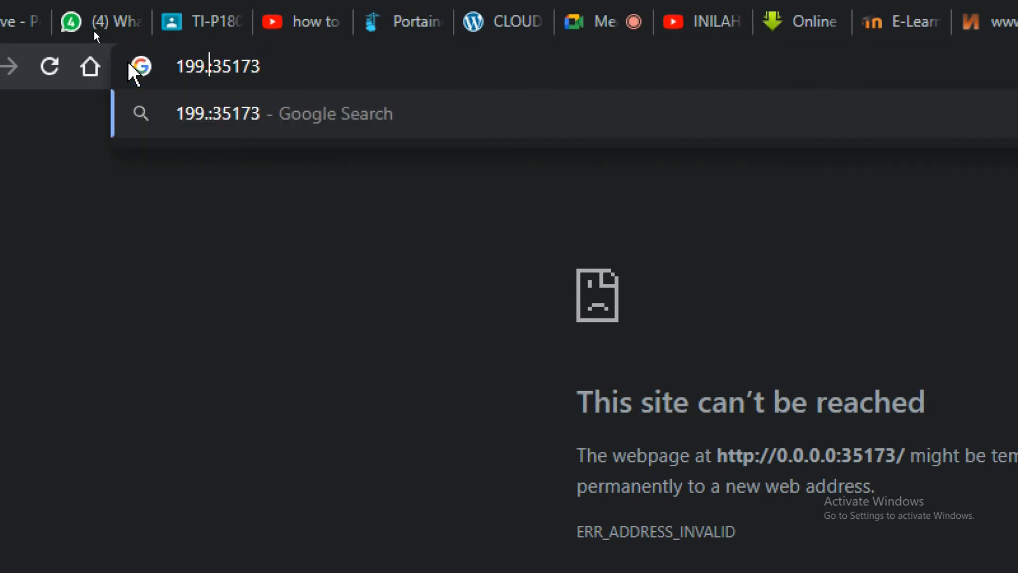
{"action": "type", "text": ".199.100"}
{"action": "key", "text": "Return"}
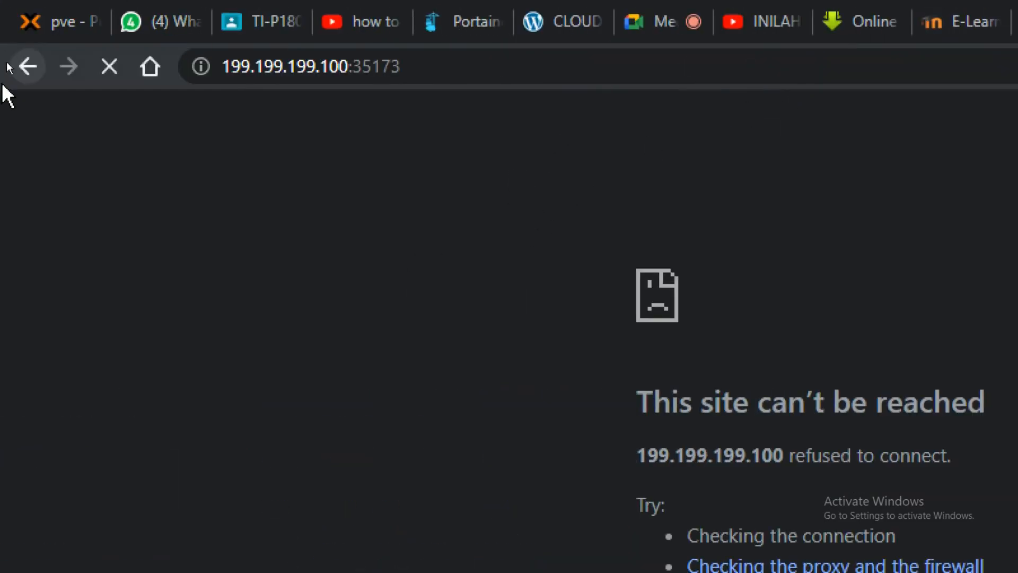
{"action": "left_click", "coordinate": [29, 68]}
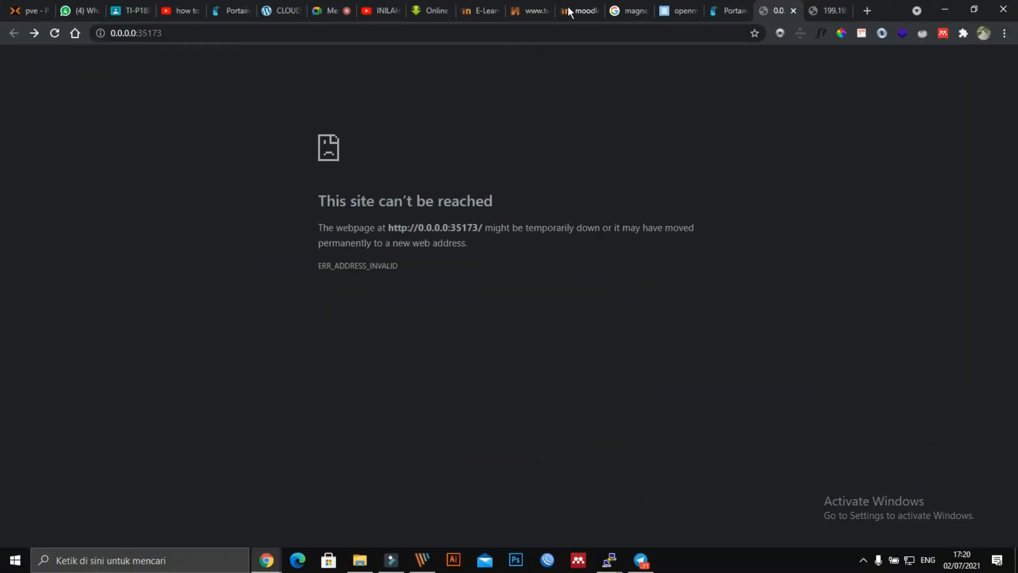
Step: Select all six containers and remove them along with their non-persistent volumes
{"action": "left_click", "coordinate": [686, 10]}
{"action": "left_click", "coordinate": [716, 10]}
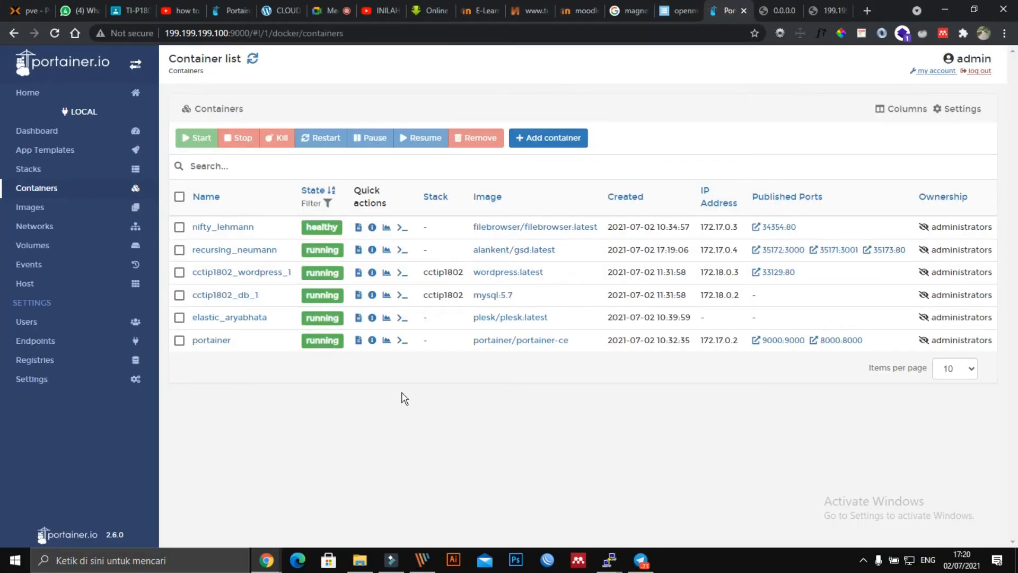
{"action": "left_click", "coordinate": [179, 196]}
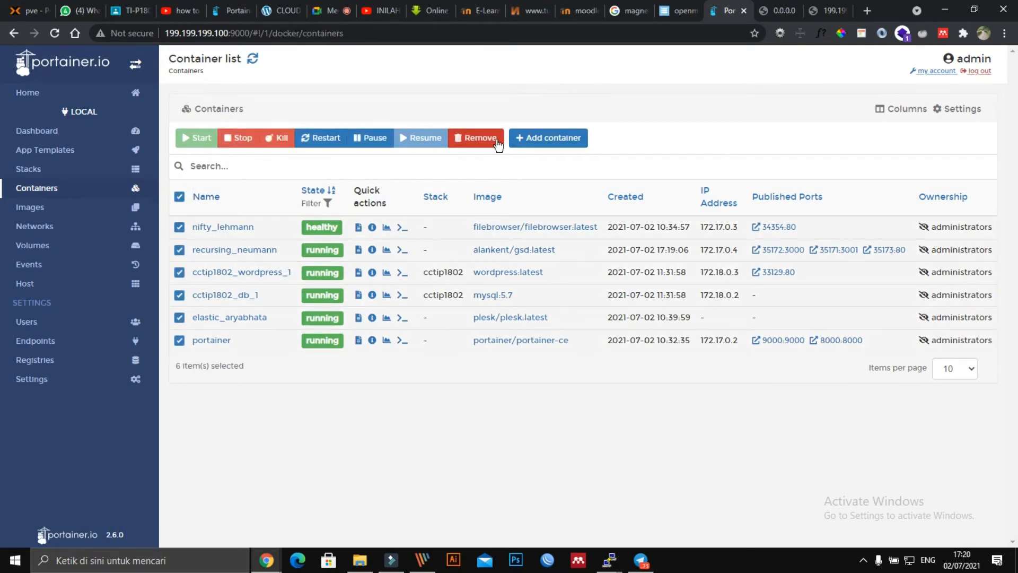
{"action": "left_click", "coordinate": [481, 138]}
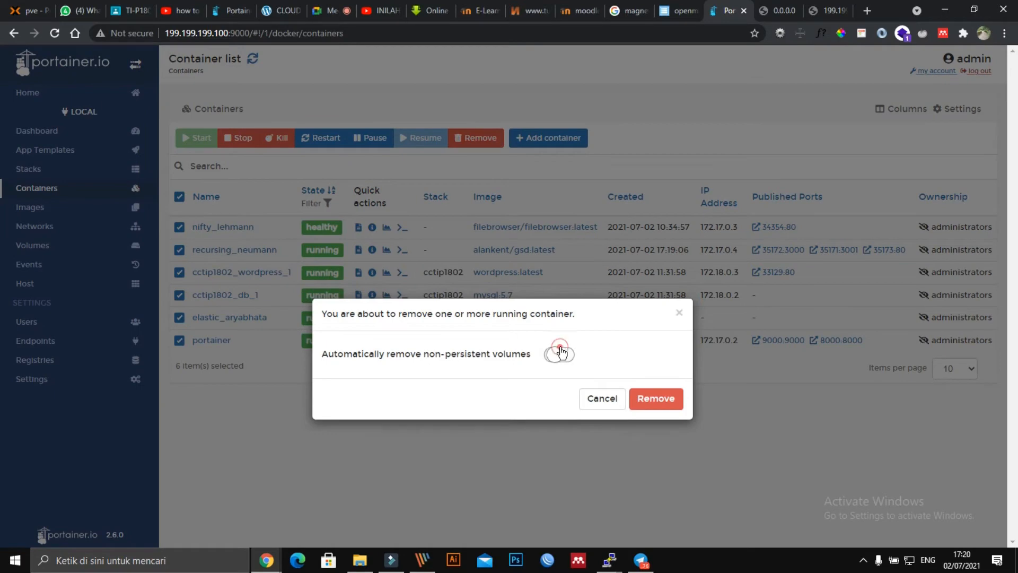
{"action": "left_click", "coordinate": [560, 353]}
{"action": "left_click", "coordinate": [657, 399]}
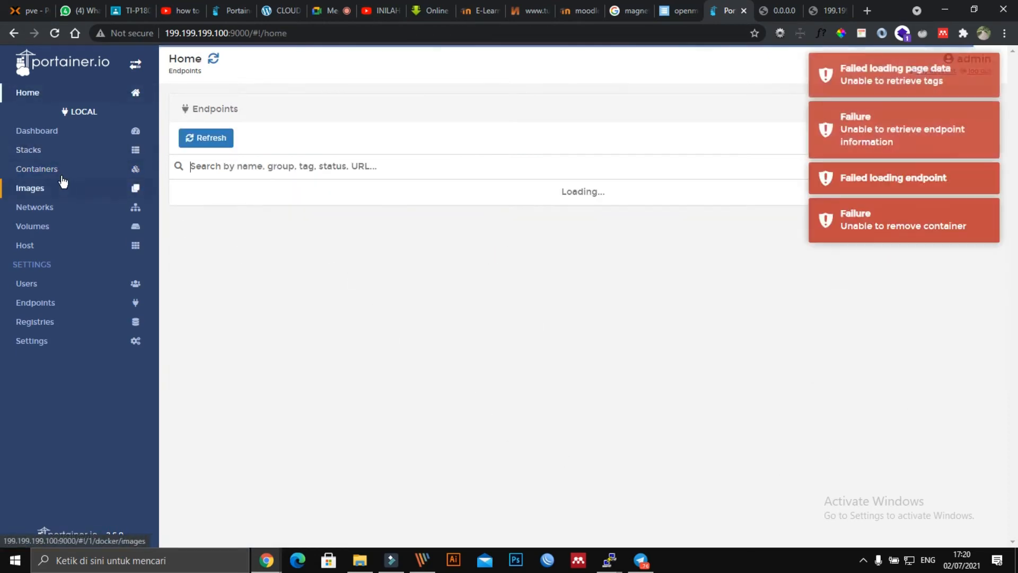
Step: Go to the Portainer dashboard, dismiss the loading error, and reload the page
{"action": "left_click", "coordinate": [44, 130]}
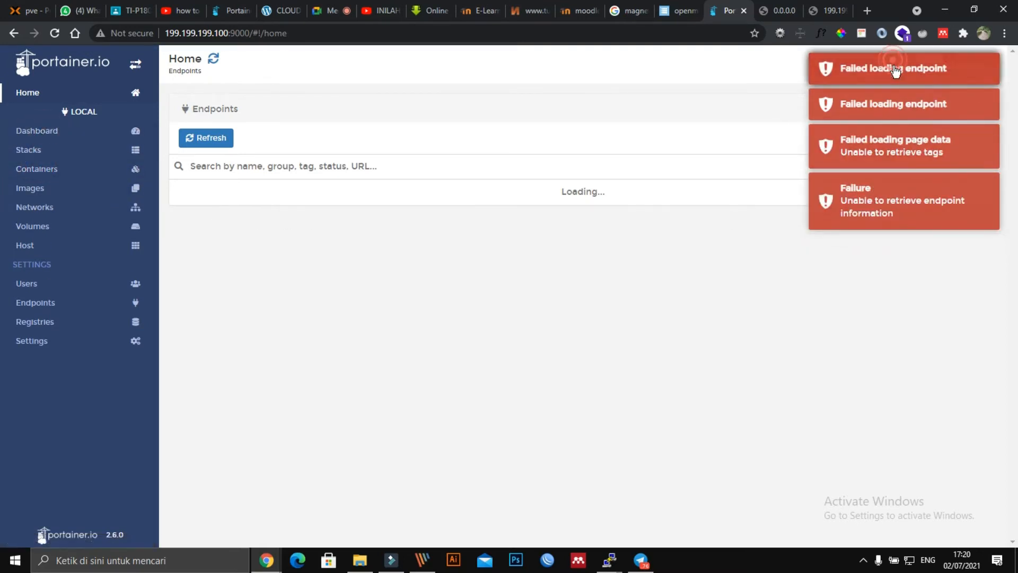
{"action": "left_click", "coordinate": [893, 65]}
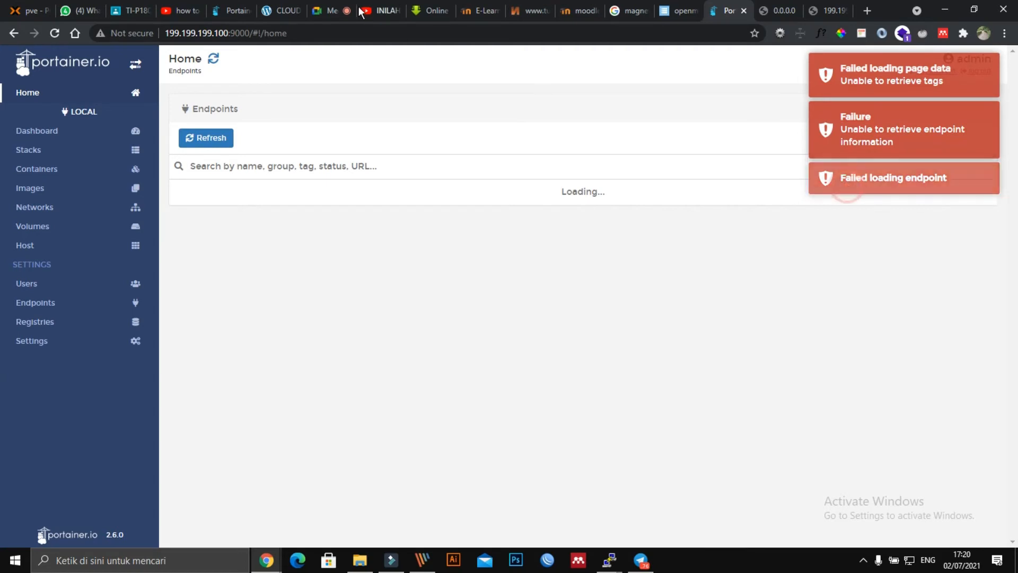
{"action": "left_click", "coordinate": [345, 29]}
{"action": "key", "text": "Return"}
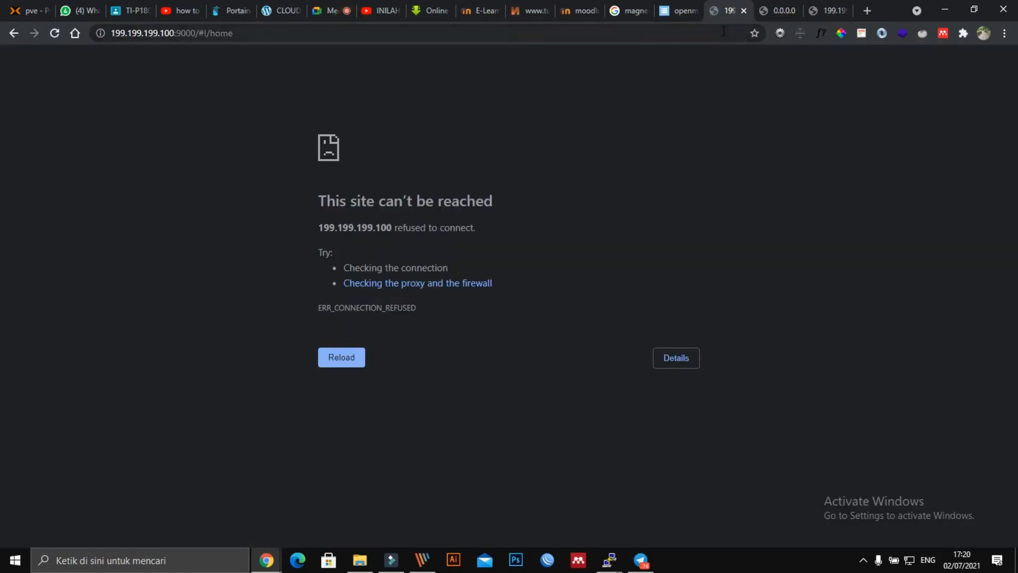
Step: Trim the Portainer page address back to its port prefix
{"action": "left_click", "coordinate": [461, 32]}
{"action": "left_click", "coordinate": [463, 32]}
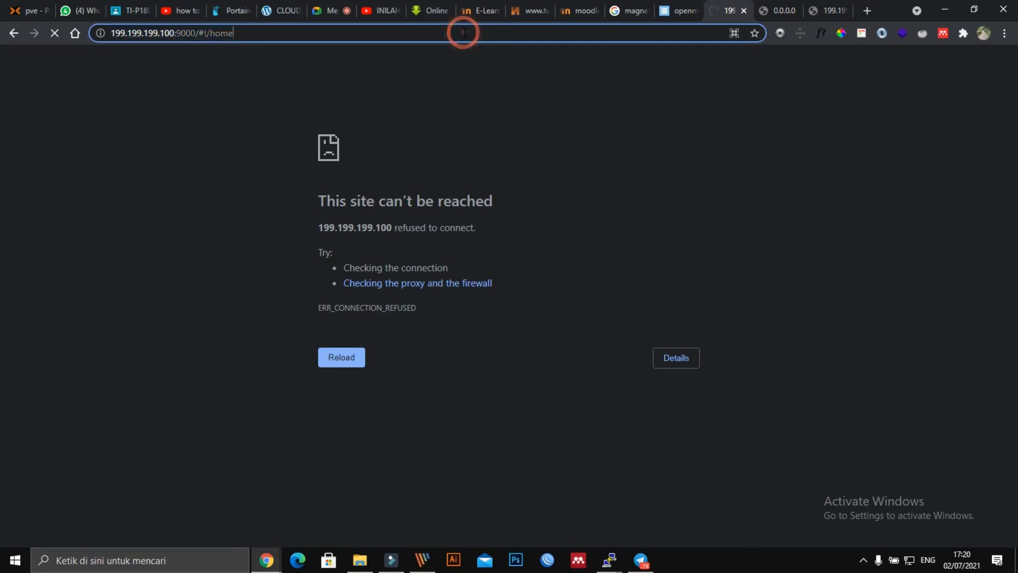
{"action": "key", "text": "BackSpace"}
{"action": "key", "text": "BackSpace"}
{"action": "key", "text": "BackSpace"}
{"action": "key", "text": "BackSpace"}
{"action": "key", "text": "BackSpace"}
{"action": "key", "text": "BackSpace"}
{"action": "key", "text": "BackSpace"}
{"action": "key", "text": "BackSpace"}
{"action": "key", "text": "BackSpace"}
{"action": "key", "text": "BackSpace"}
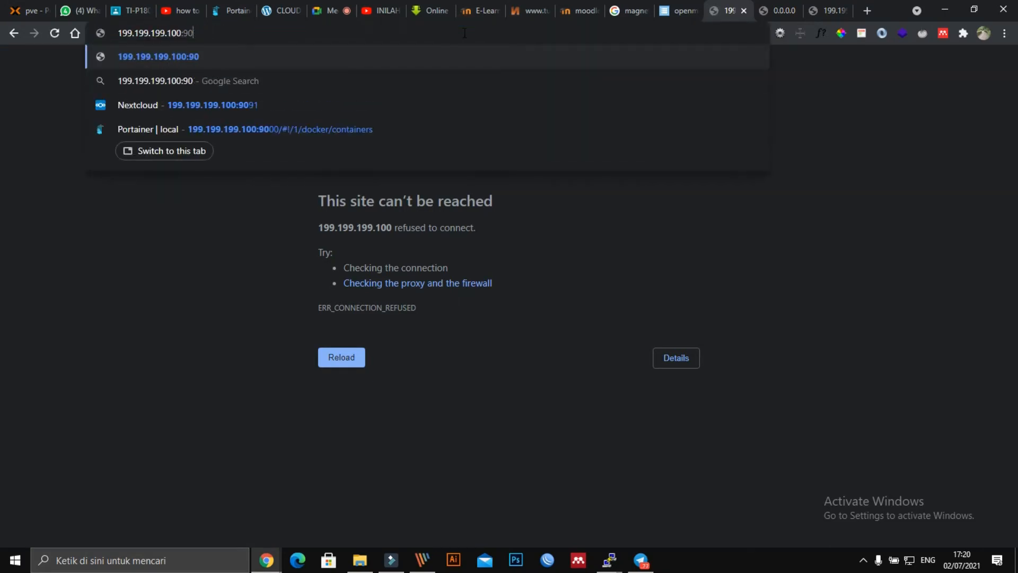
Step: Log in to openmediavault with the saved admin credentials
{"action": "left_click", "coordinate": [675, 12]}
{"action": "left_click", "coordinate": [495, 296]}
{"action": "left_click", "coordinate": [504, 324]}
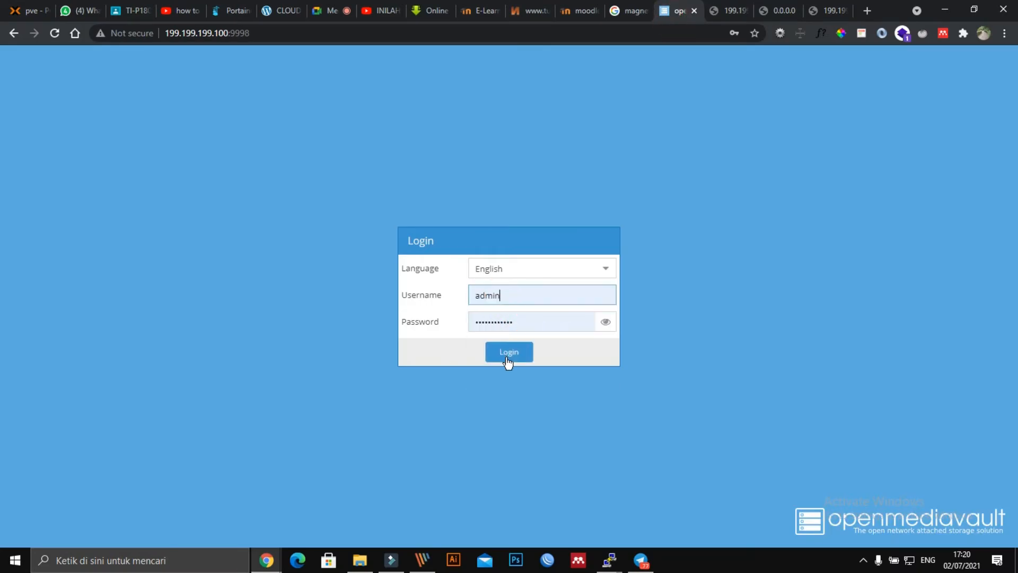
{"action": "left_click", "coordinate": [507, 358]}
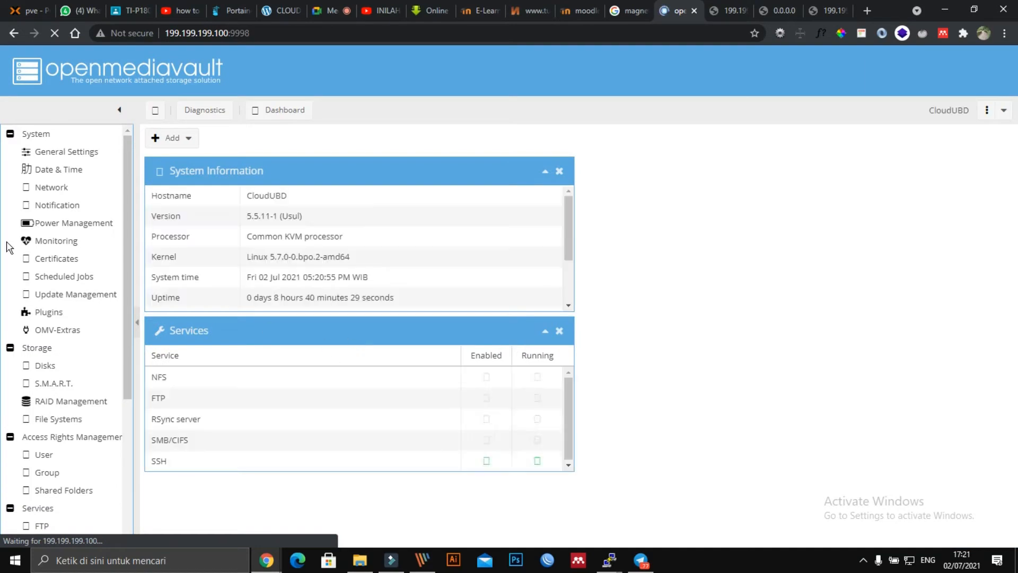
Step: Open OMV-Extras Docker settings and try launching Portainer from there
{"action": "left_click", "coordinate": [48, 330]}
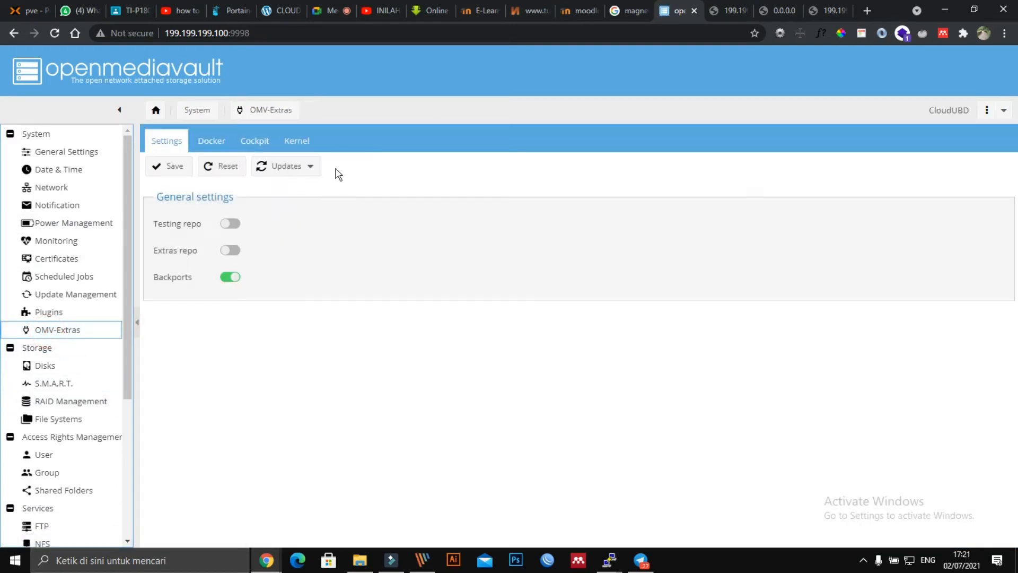
{"action": "left_click", "coordinate": [210, 139]}
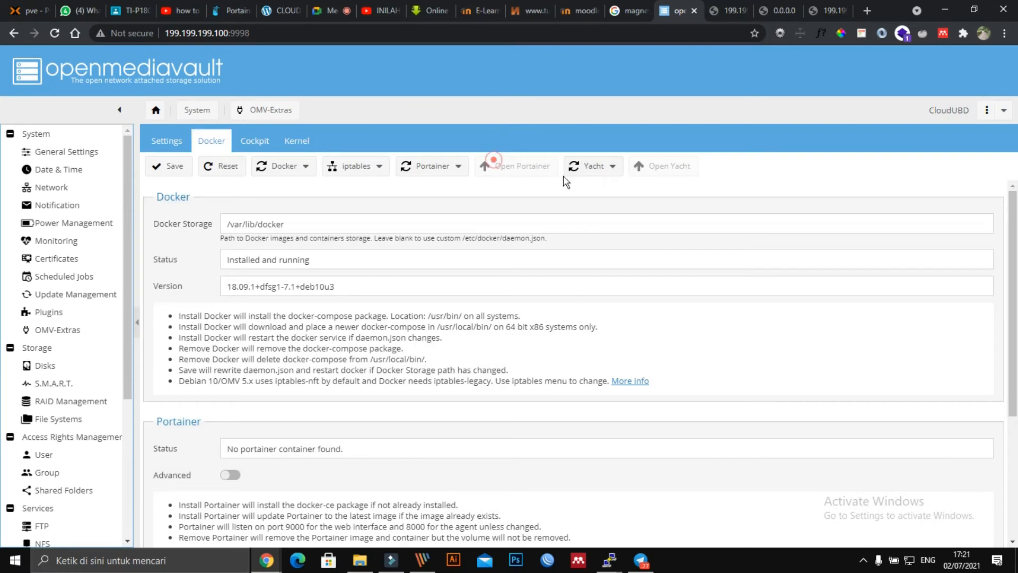
{"action": "double_click", "coordinate": [532, 172]}
{"action": "triple_click", "coordinate": [533, 167]}
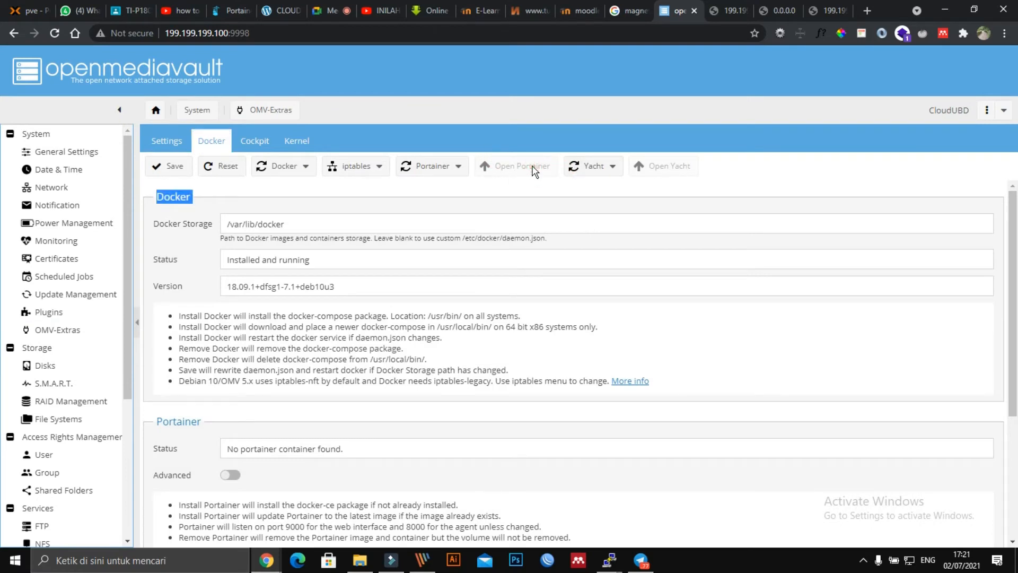
{"action": "left_click", "coordinate": [532, 169]}
Step: Load openmediavault at 199.199.199.238:9998, then move to the Proxmox tab
{"action": "left_click", "coordinate": [228, 35]}
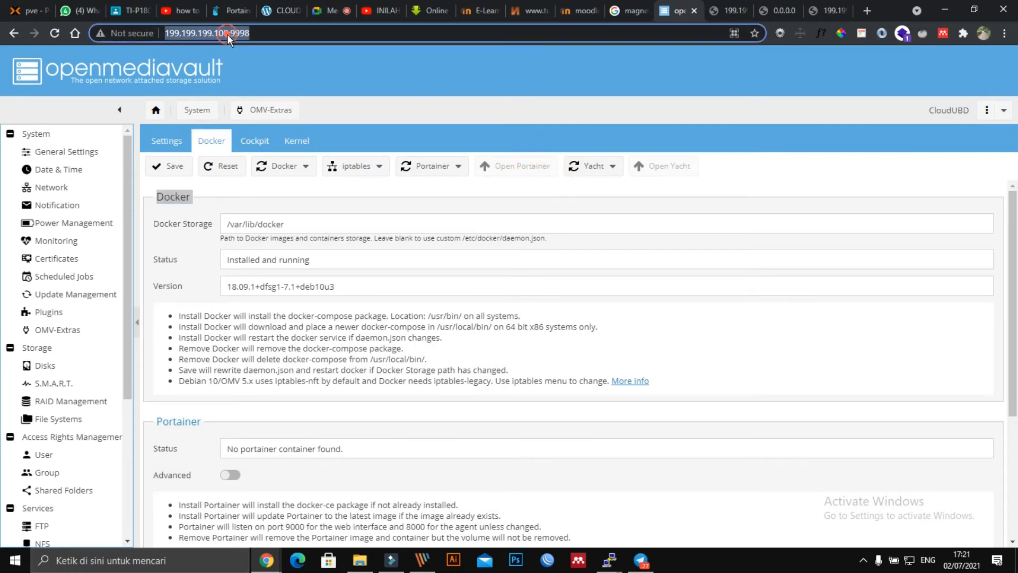
{"action": "left_click", "coordinate": [228, 33]}
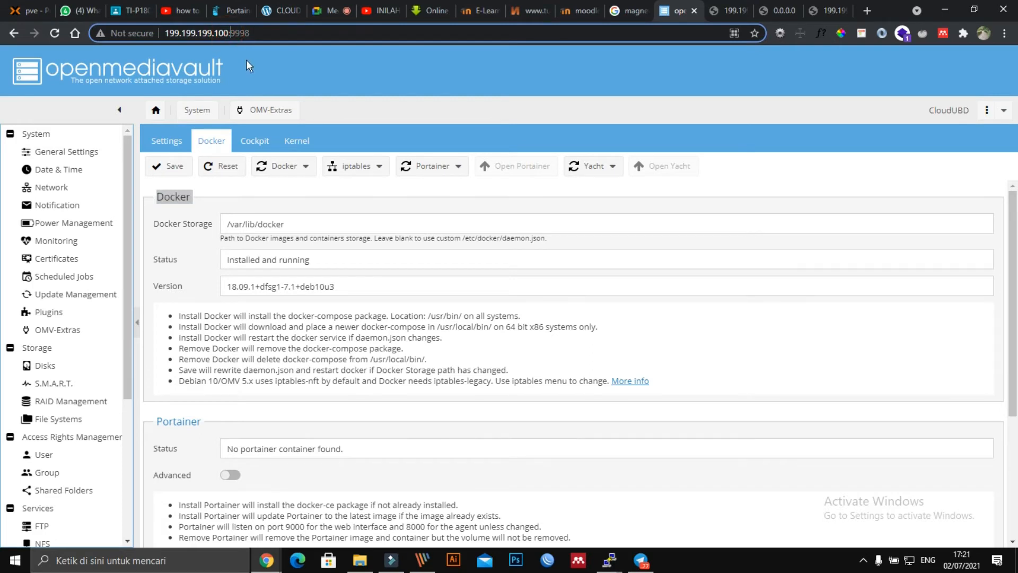
{"action": "key", "text": "BackSpace"}
{"action": "key", "text": "BackSpace"}
{"action": "key", "text": "BackSpace"}
{"action": "type", "text": "2"}
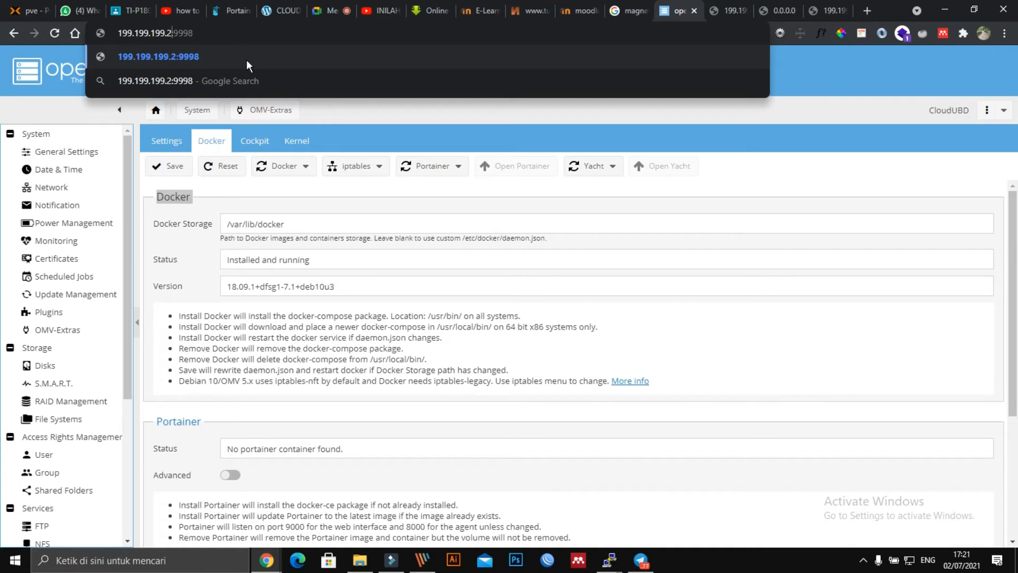
{"action": "type", "text": "38"}
{"action": "key", "text": "Return"}
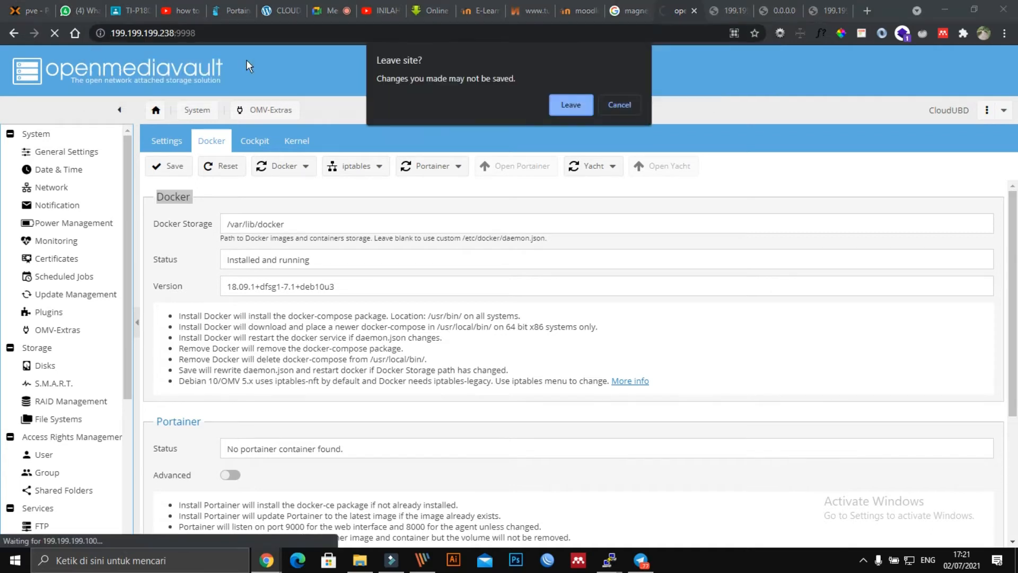
{"action": "left_click", "coordinate": [552, 106]}
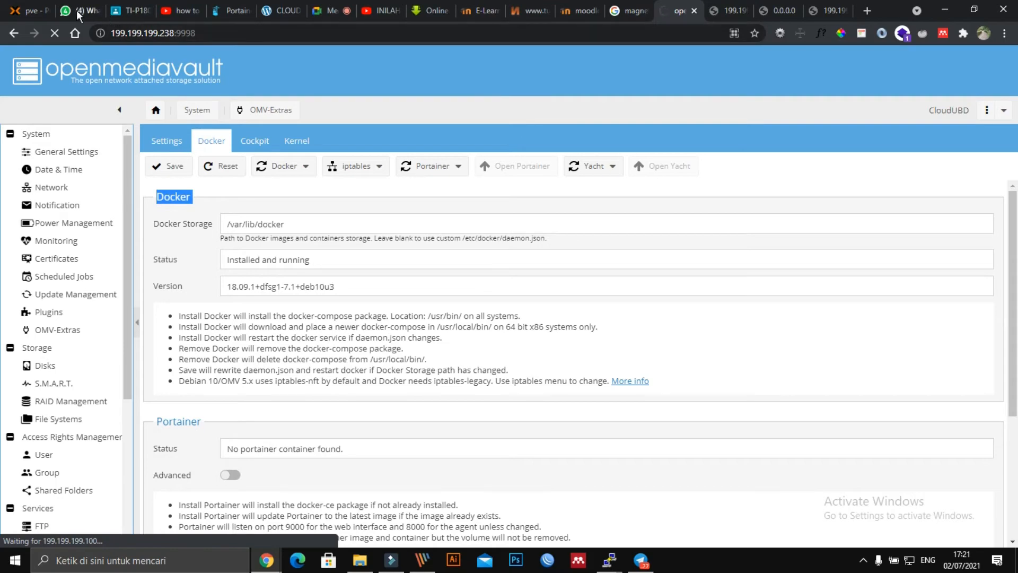
{"action": "left_click", "coordinate": [29, 11]}
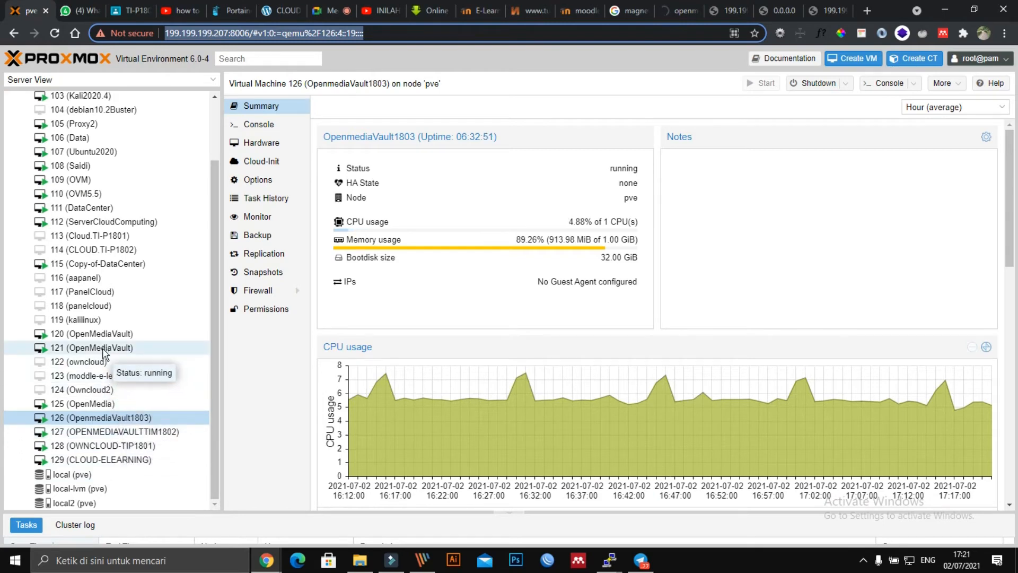
Step: In VM 127's console, log in as root and run ip ad to find 199.199.199.109
{"action": "double_click", "coordinate": [109, 431]}
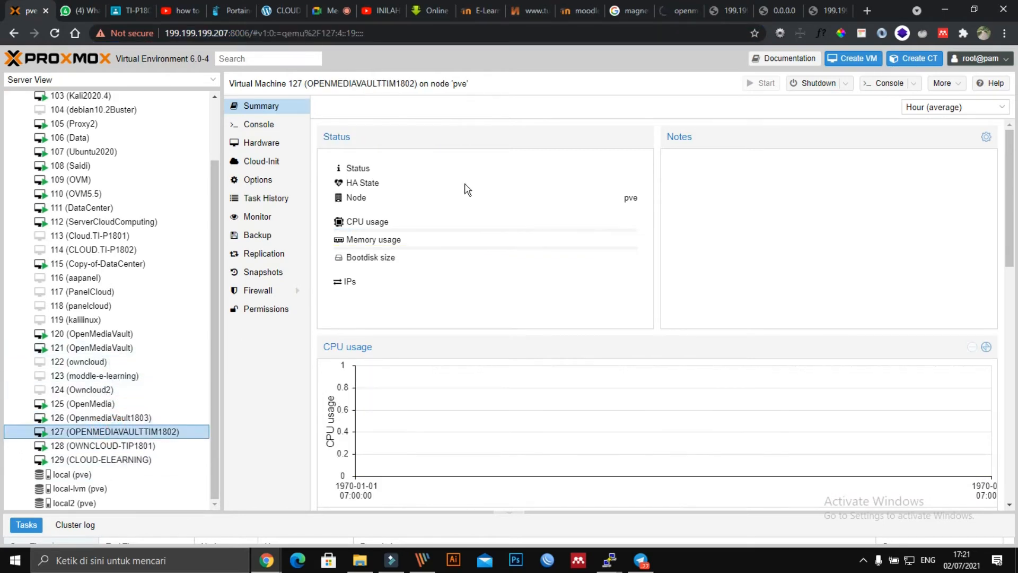
{"action": "left_click_drag", "start_coordinate": [295, 17], "coordinate": [567, 64]}
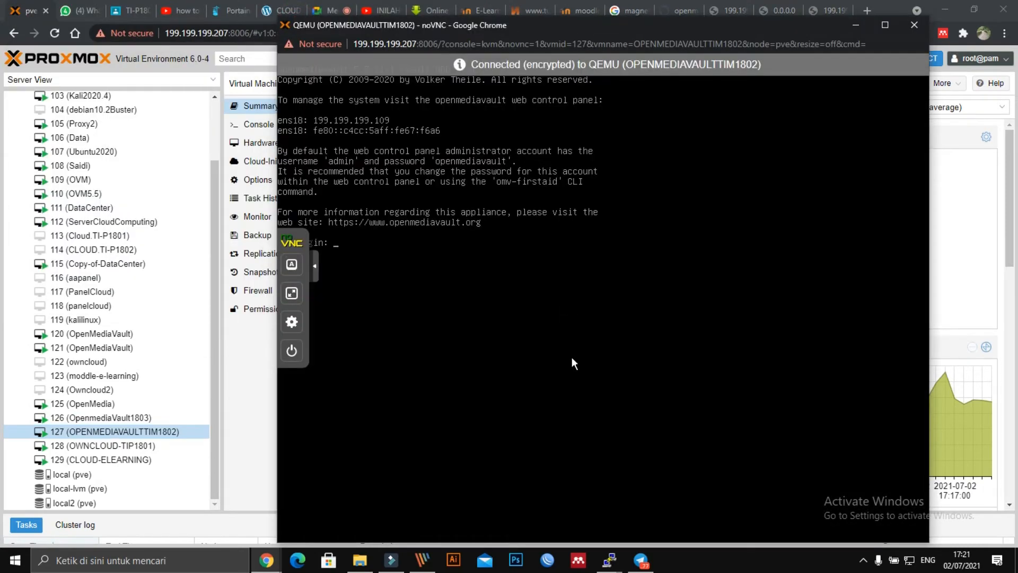
{"action": "type", "text": "root"}
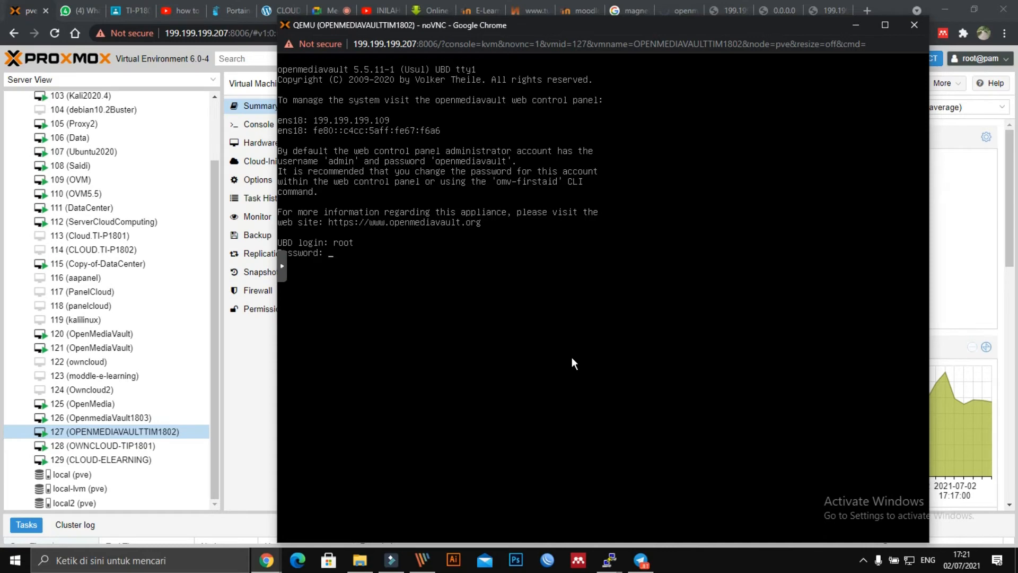
{"action": "key", "text": "Return"}
{"action": "type", "text": "ip ad"}
{"action": "key", "text": "Return"}
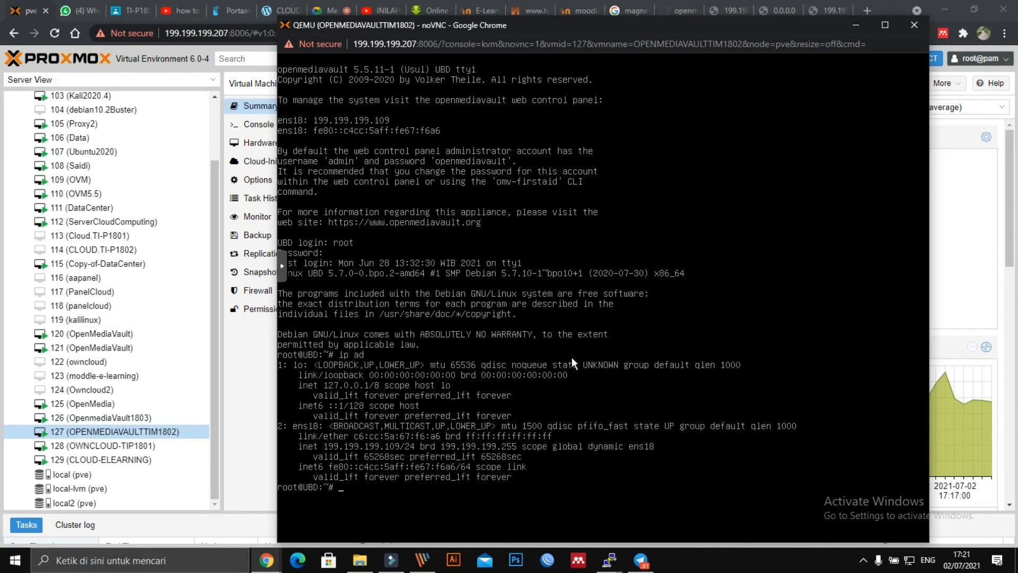
{"action": "left_click", "coordinate": [908, 28]}
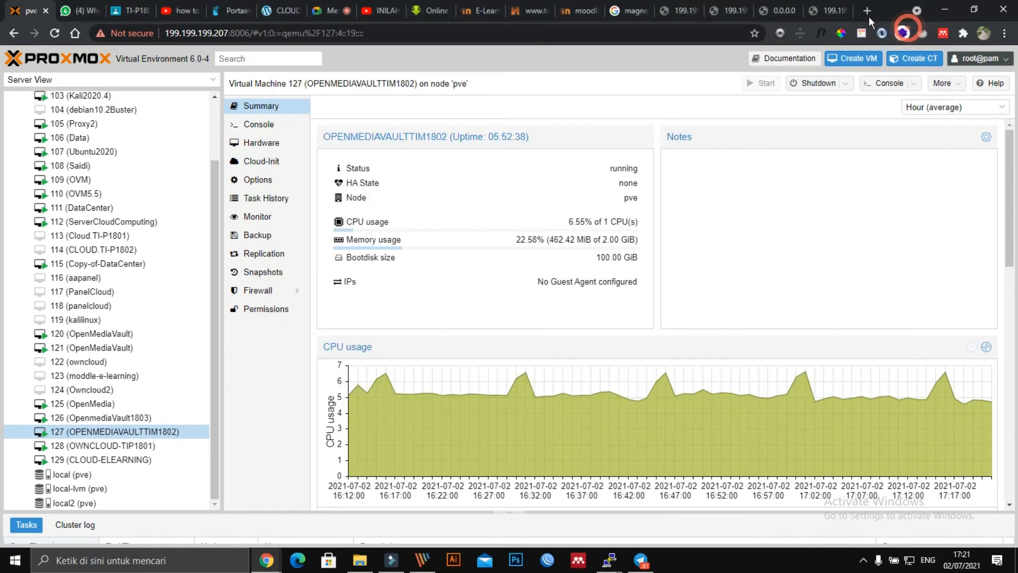
{"action": "left_click", "coordinate": [827, 11]}
Step: Load openmediavault at 199.199.199.109 and sign in with the saved login
{"action": "key", "text": "ctrl+a"}
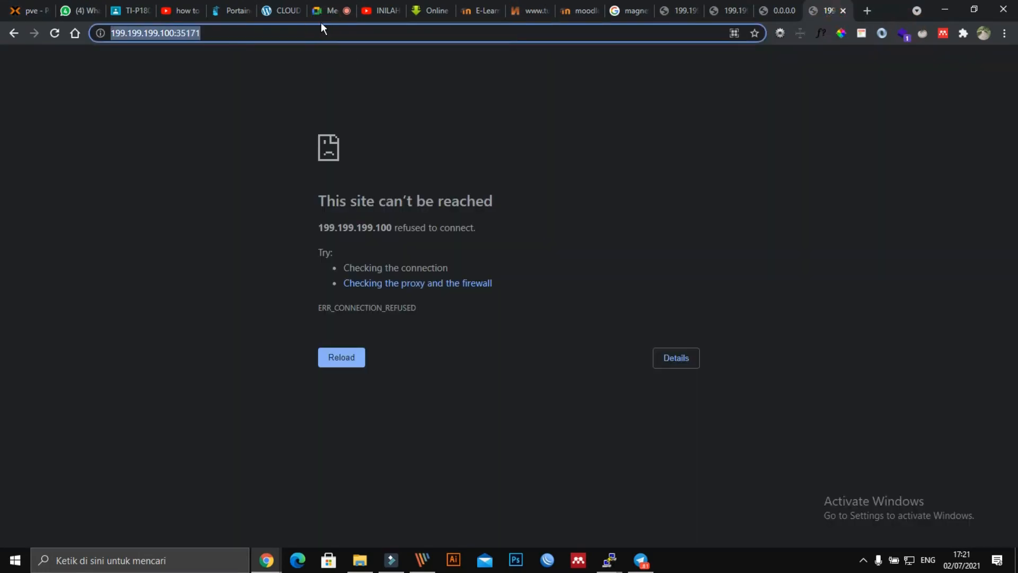
{"action": "type", "text": "199.199.199."}
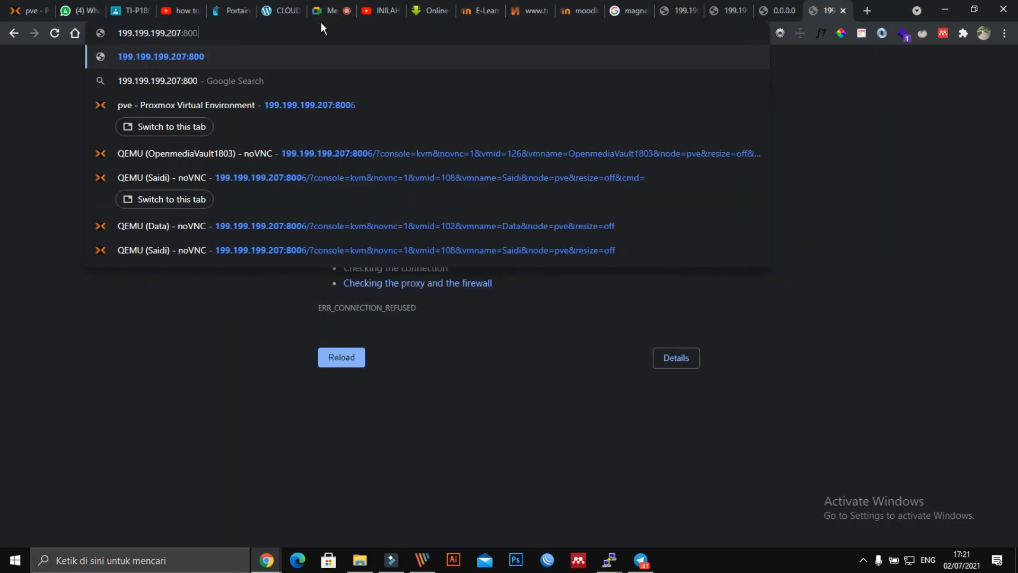
{"action": "type", "text": "10"}
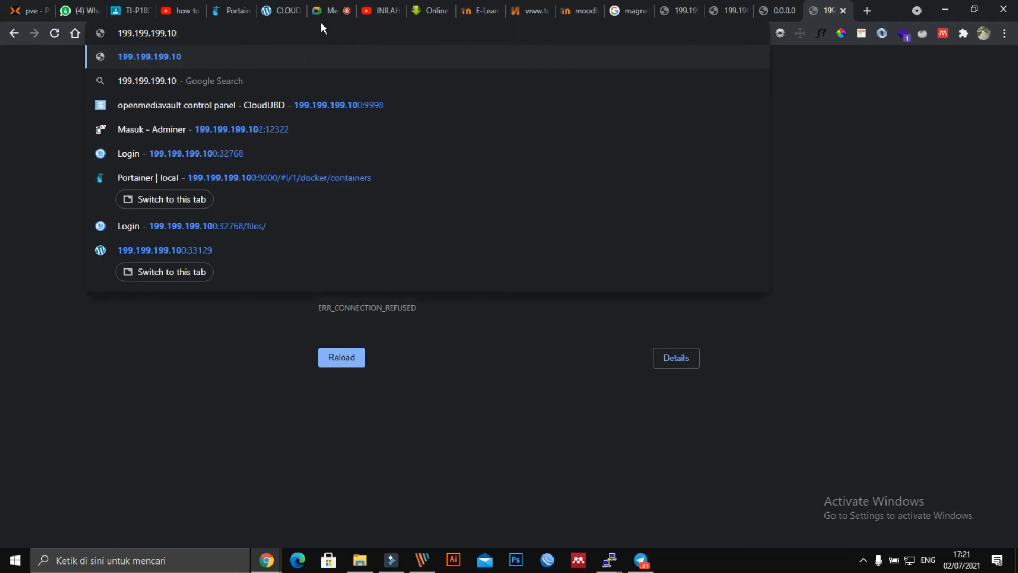
{"action": "type", "text": "9"}
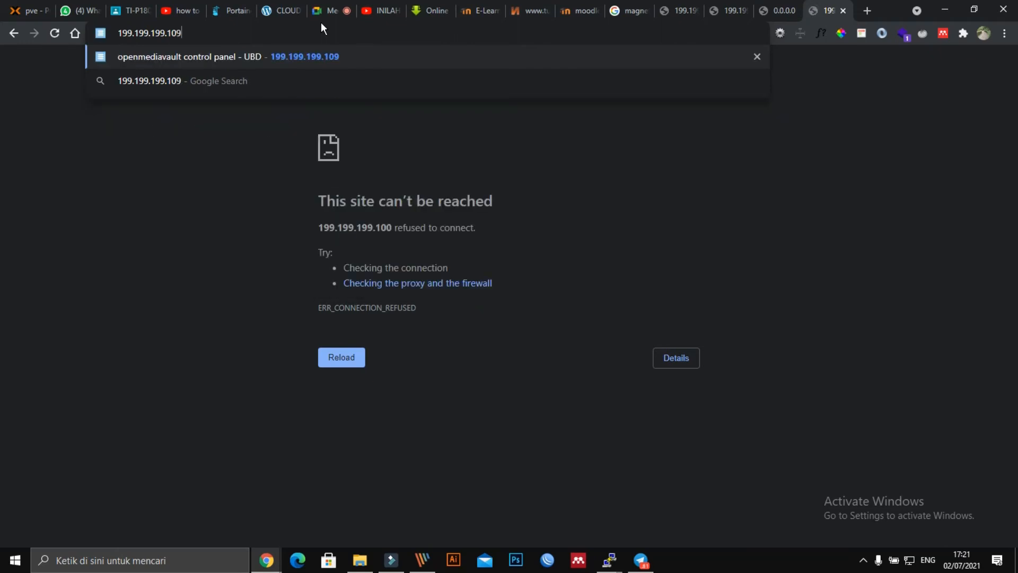
{"action": "key", "text": "Return"}
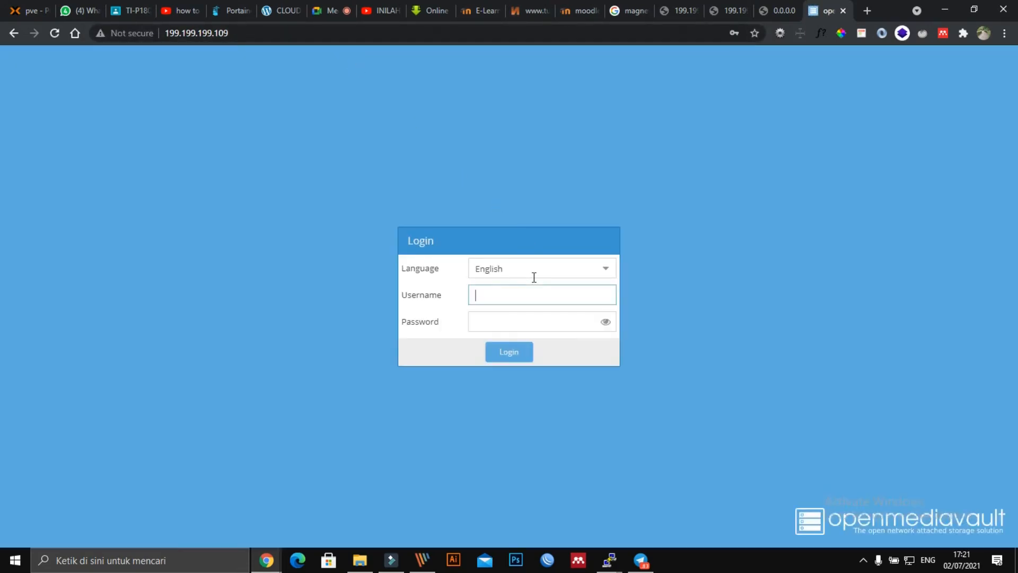
{"action": "left_click", "coordinate": [519, 296]}
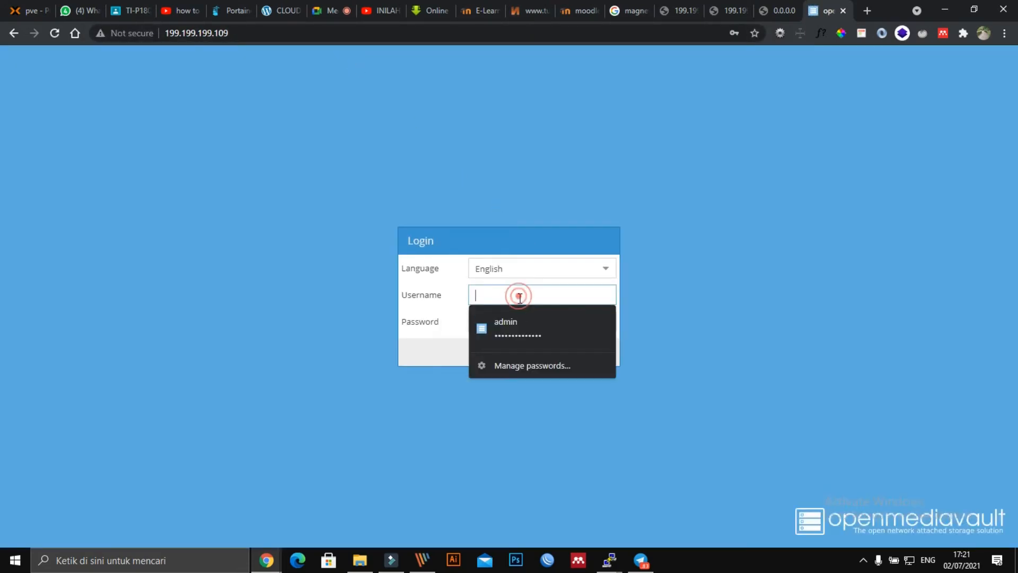
{"action": "left_click", "coordinate": [518, 324]}
{"action": "left_click", "coordinate": [510, 351]}
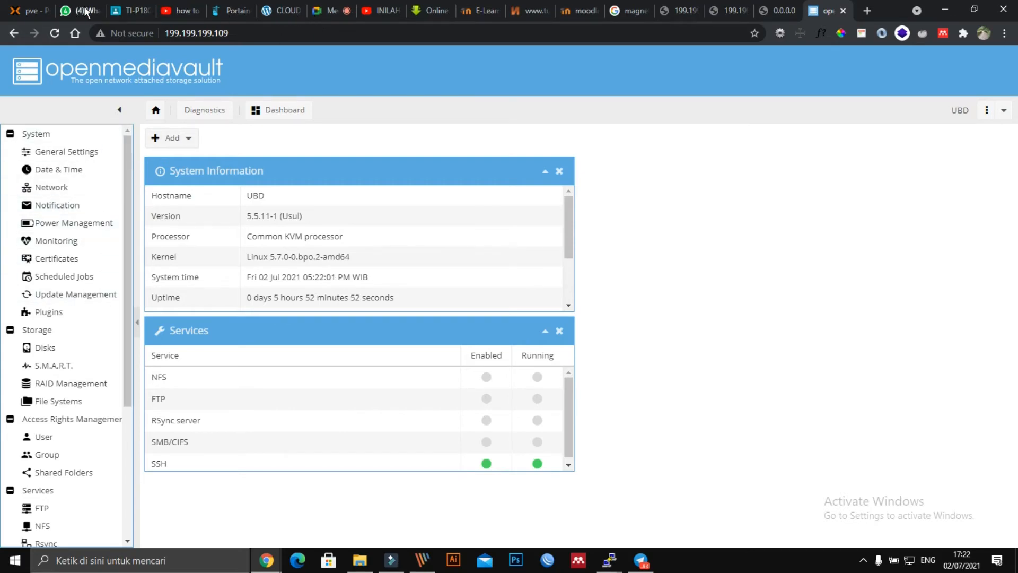
{"action": "left_click", "coordinate": [23, 11]}
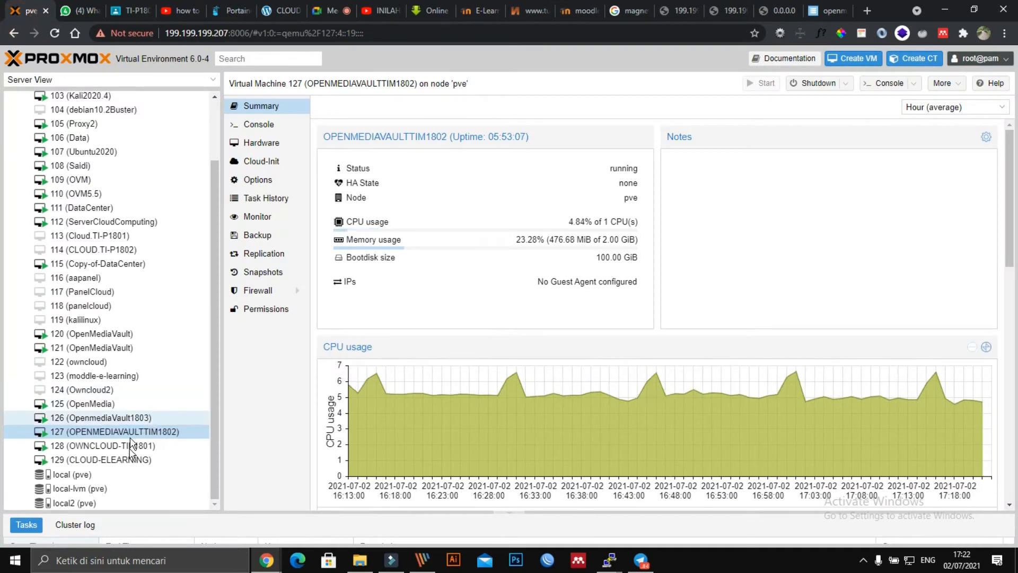
Step: Select VM 120 OpenMediaVault, read address 199.199.199.194 from its console, and close it
{"action": "left_click", "coordinate": [85, 333]}
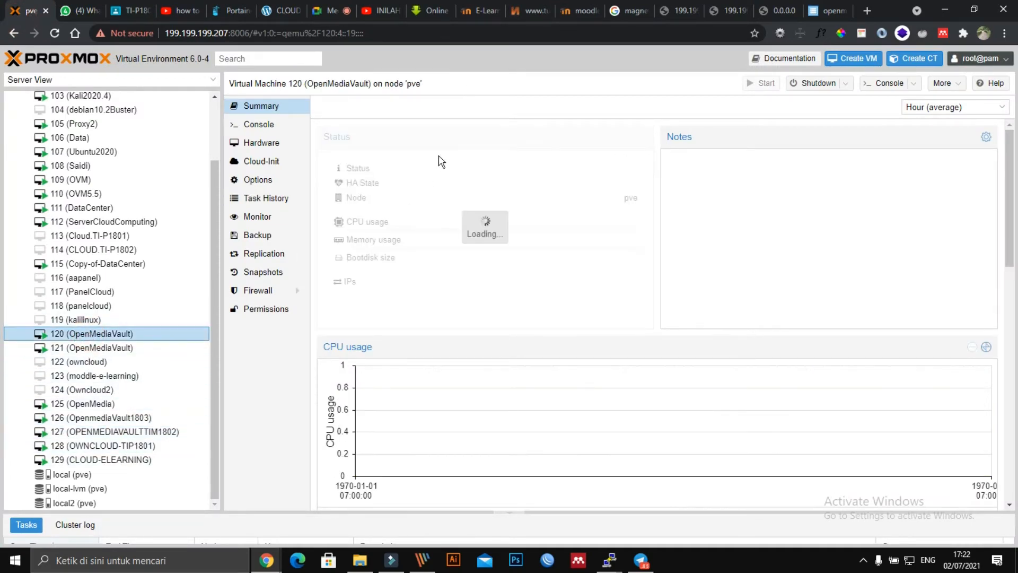
{"action": "left_click_drag", "start_coordinate": [324, 18], "coordinate": [546, 54]}
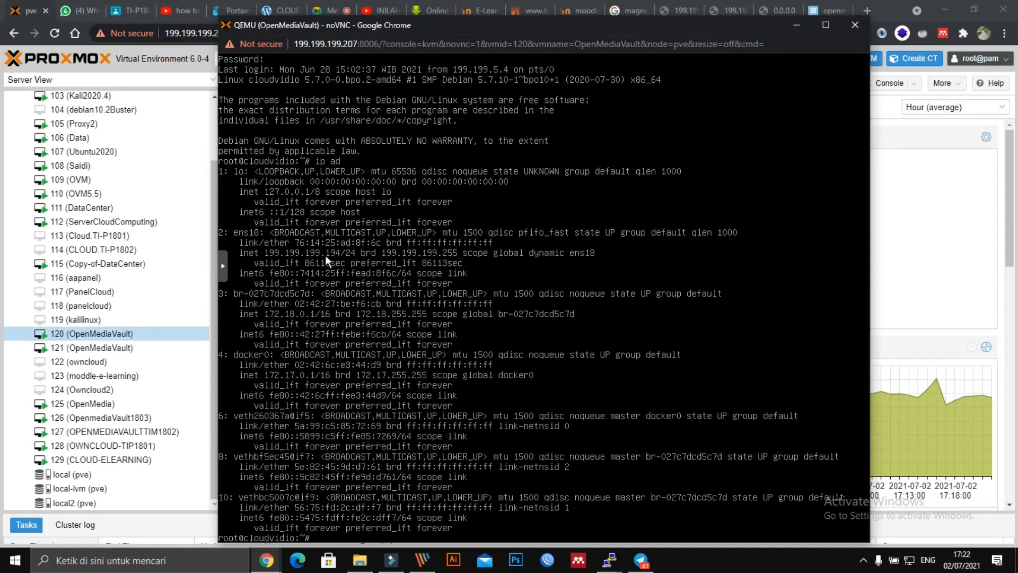
{"action": "left_click", "coordinate": [853, 25]}
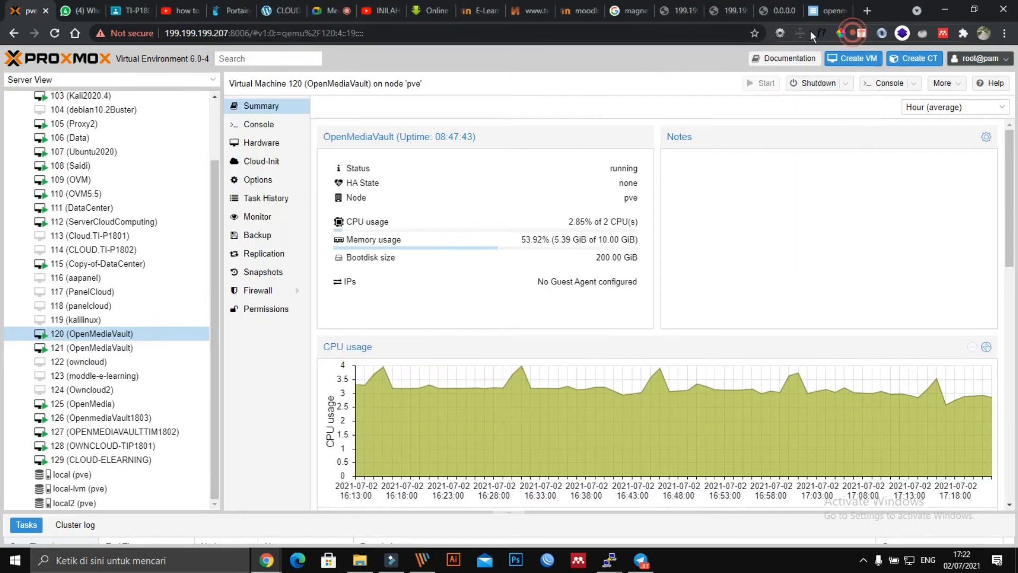
Step: Load openmediavault at 199.199.199.194:8888 and sign in with the saved login
{"action": "left_click", "coordinate": [773, 12]}
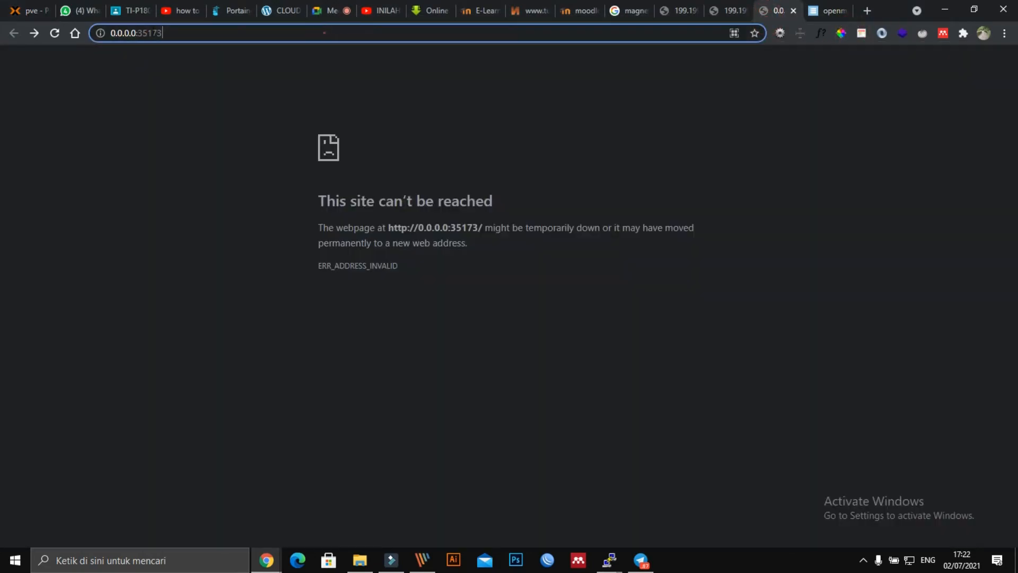
{"action": "left_click", "coordinate": [325, 33]}
{"action": "type", "text": "199.199.199.207:800"}
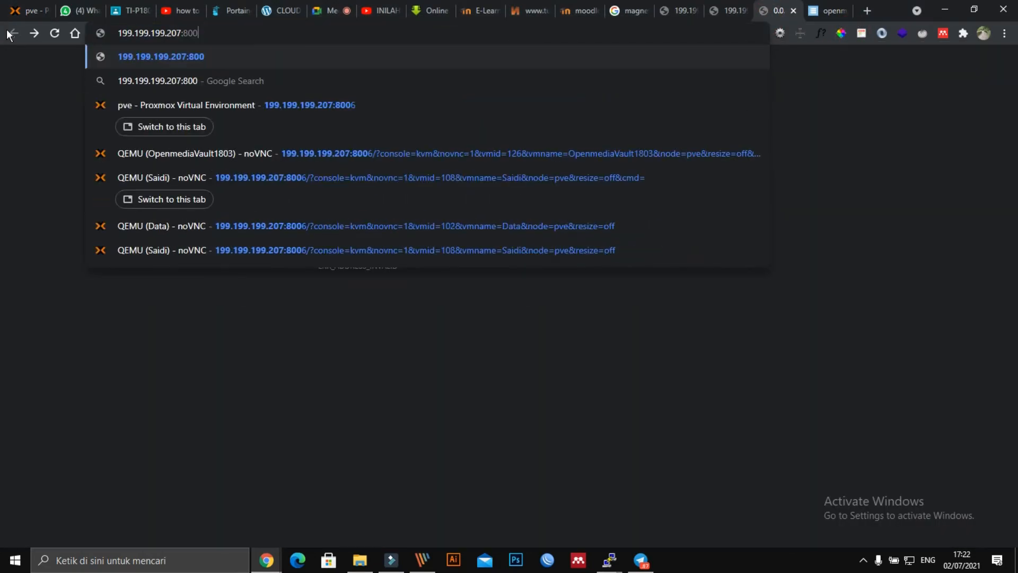
{"action": "key", "text": "BackSpace"}
{"action": "key", "text": "BackSpace"}
{"action": "key", "text": "BackSpace"}
{"action": "key", "text": "BackSpace"}
{"action": "key", "text": "BackSpace"}
{"action": "key", "text": "BackSpace"}
{"action": "key", "text": "BackSpace"}
{"action": "type", "text": "194"}
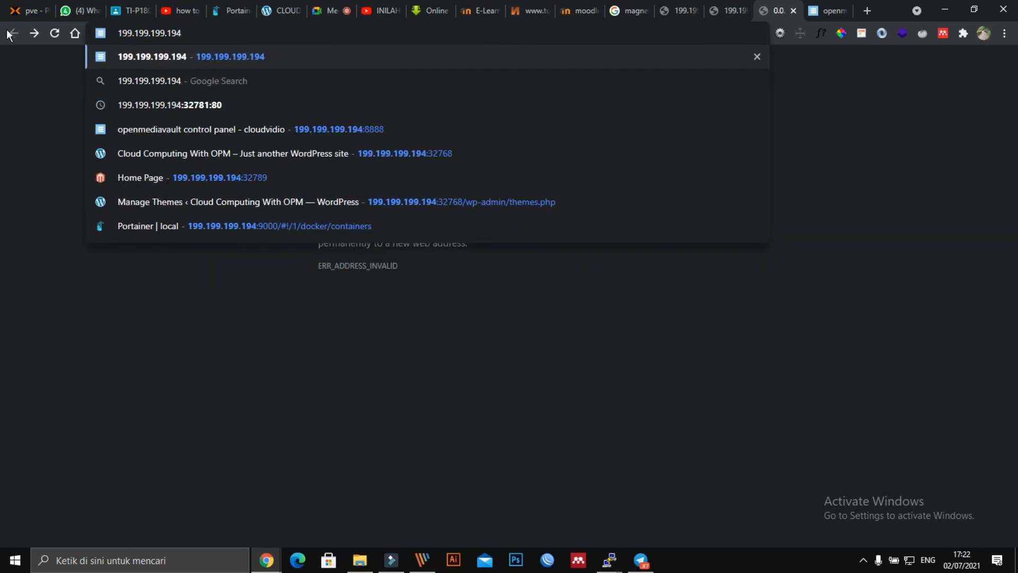
{"action": "key", "text": "Down"}
{"action": "key", "text": "Down"}
{"action": "key", "text": "Down"}
{"action": "key", "text": "Return"}
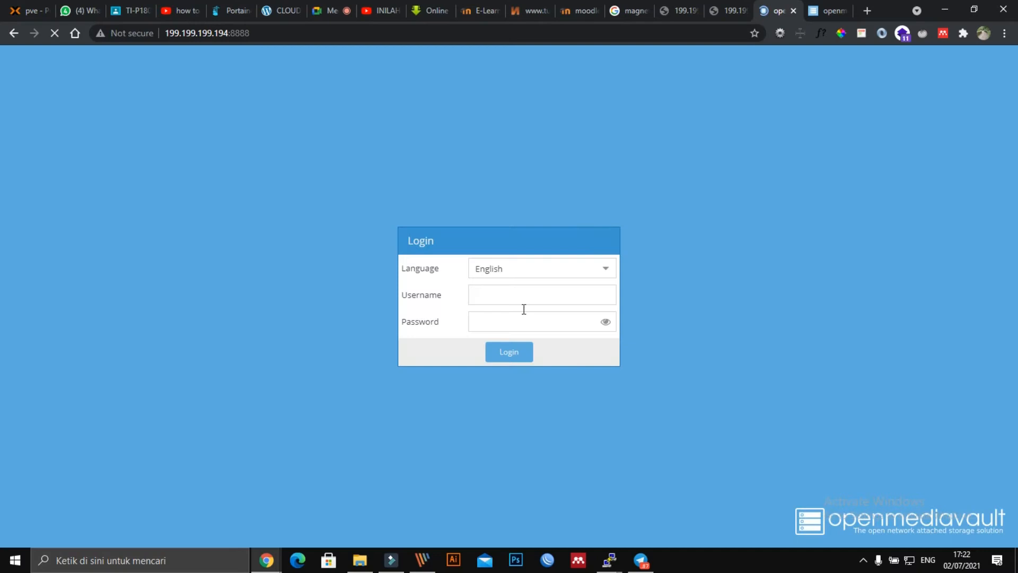
{"action": "left_click", "coordinate": [500, 295]}
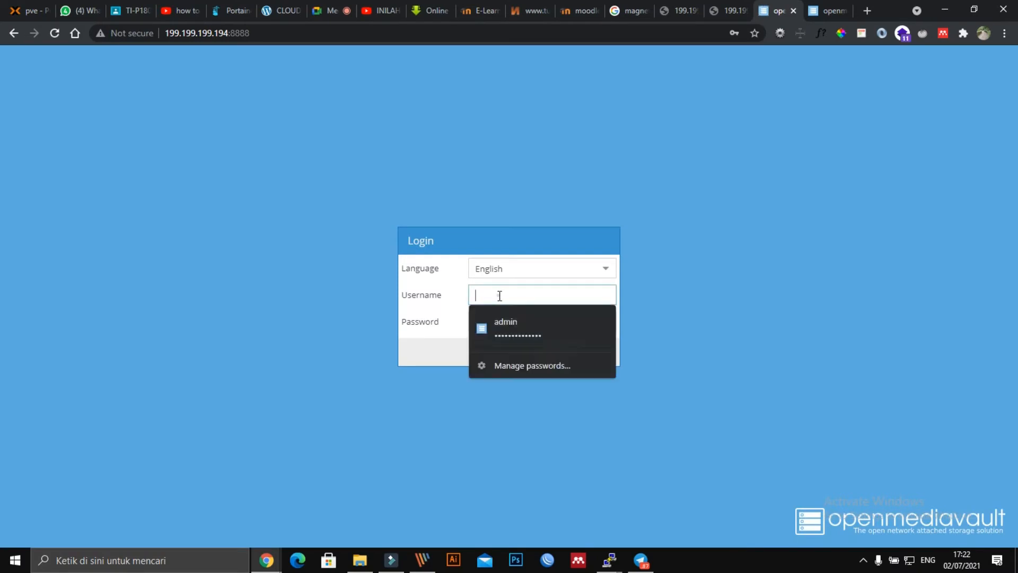
{"action": "left_click", "coordinate": [504, 322]}
{"action": "left_click", "coordinate": [510, 346]}
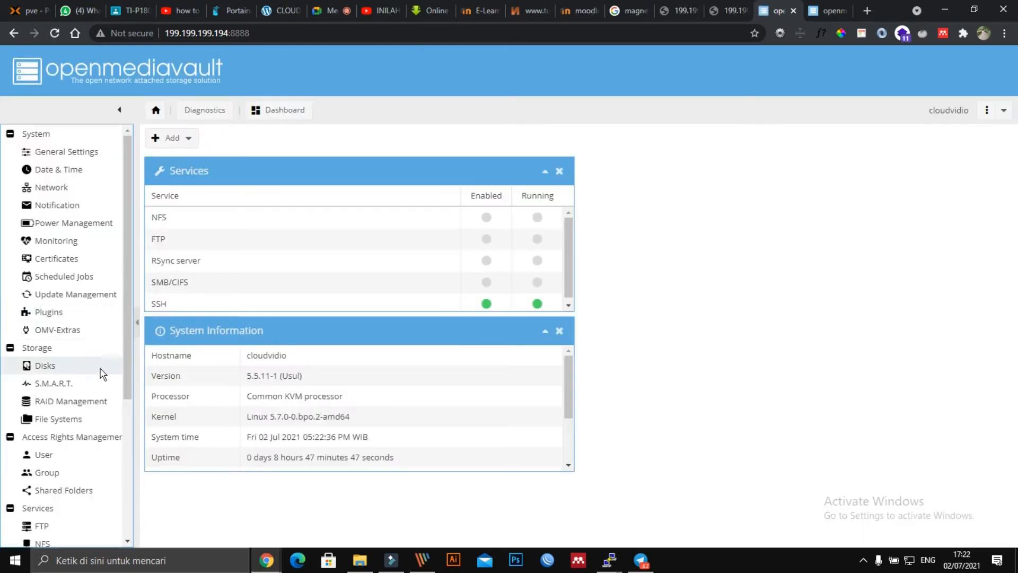
Step: Launch Portainer from OMV-Extras Docker settings into a new tab
{"action": "left_click", "coordinate": [68, 330]}
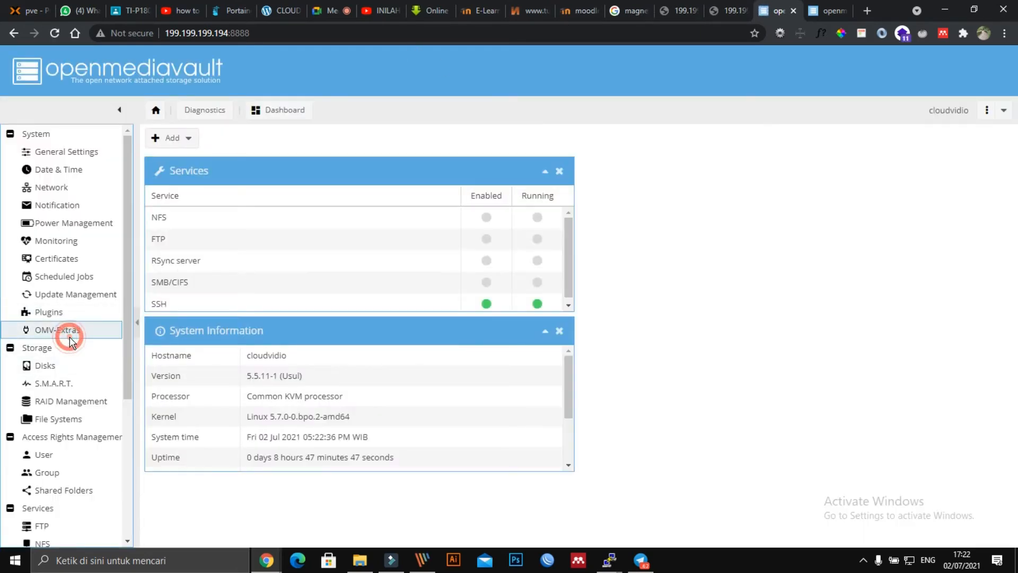
{"action": "left_click", "coordinate": [225, 143]}
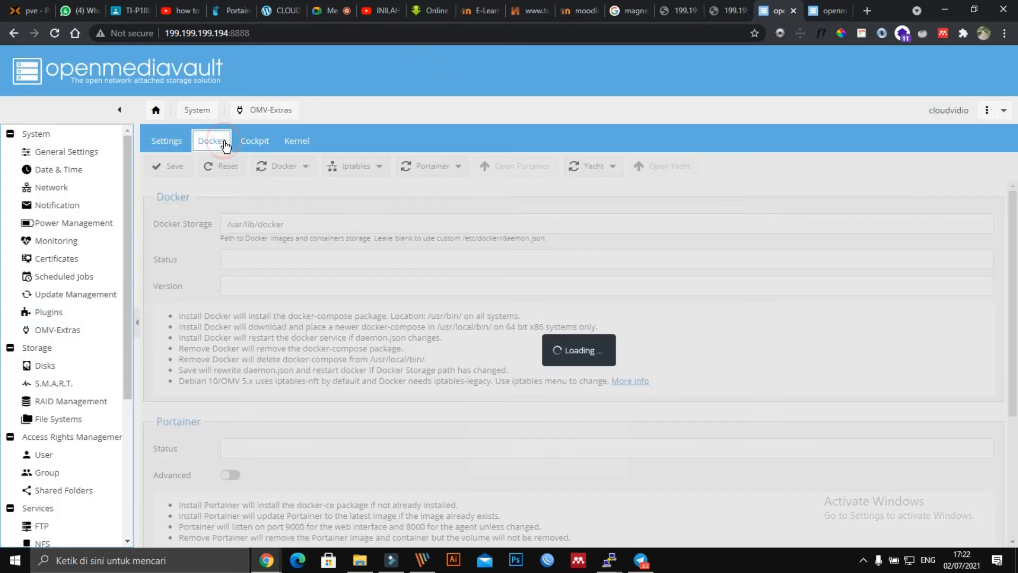
{"action": "left_click", "coordinate": [525, 166]}
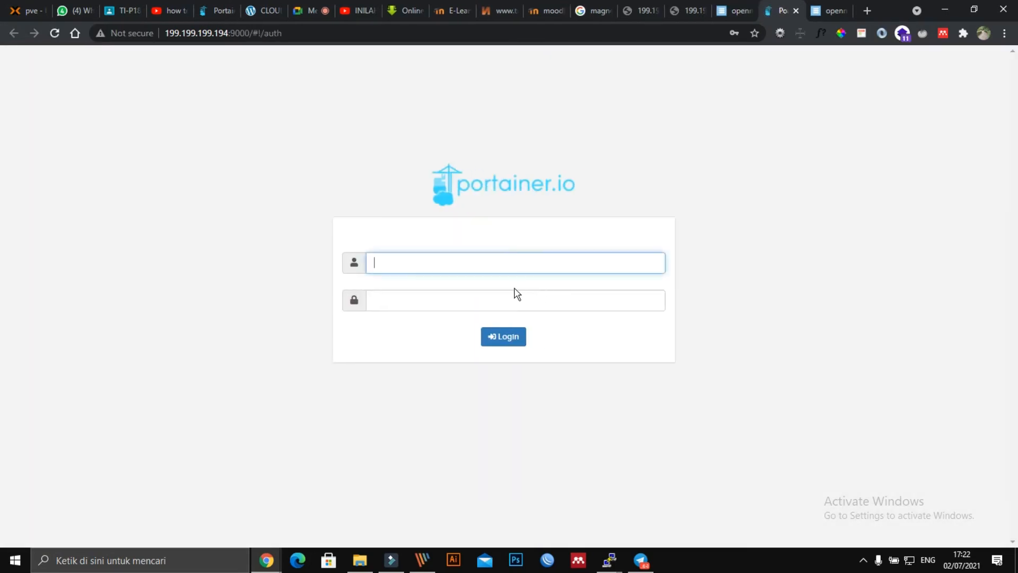
Step: Sign in to Portainer with the saved credentials and open E-COMMERCE's 32789:80 port link from Containers
{"action": "left_click", "coordinate": [501, 268]}
{"action": "left_click", "coordinate": [466, 306]}
{"action": "left_click", "coordinate": [512, 339]}
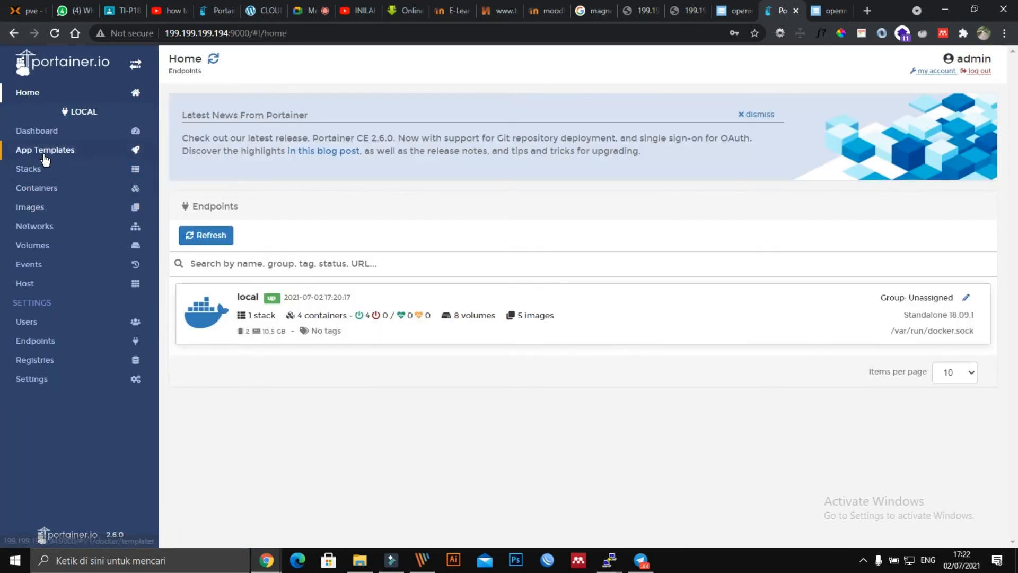
{"action": "left_click", "coordinate": [43, 190]}
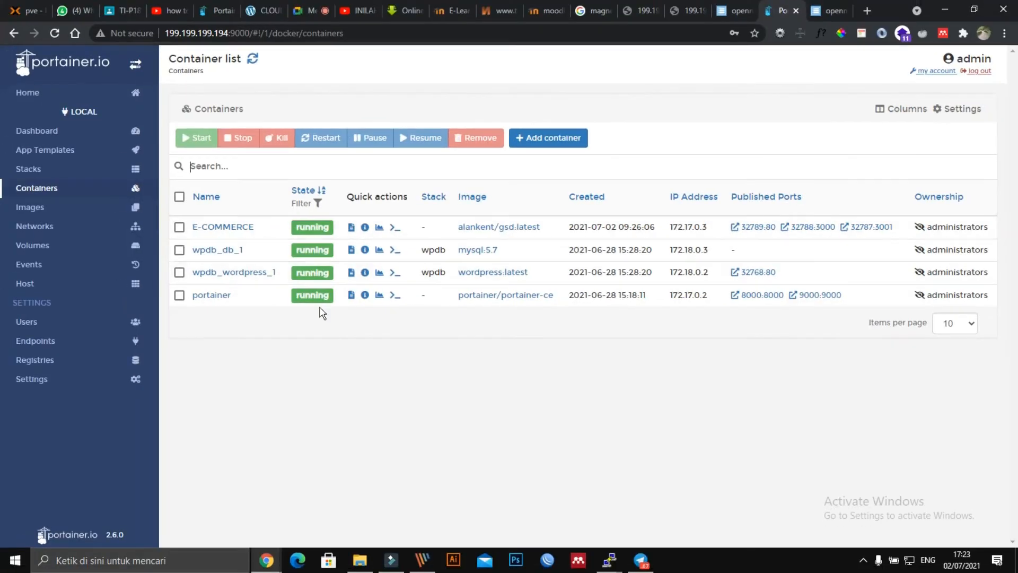
{"action": "left_click", "coordinate": [754, 228]}
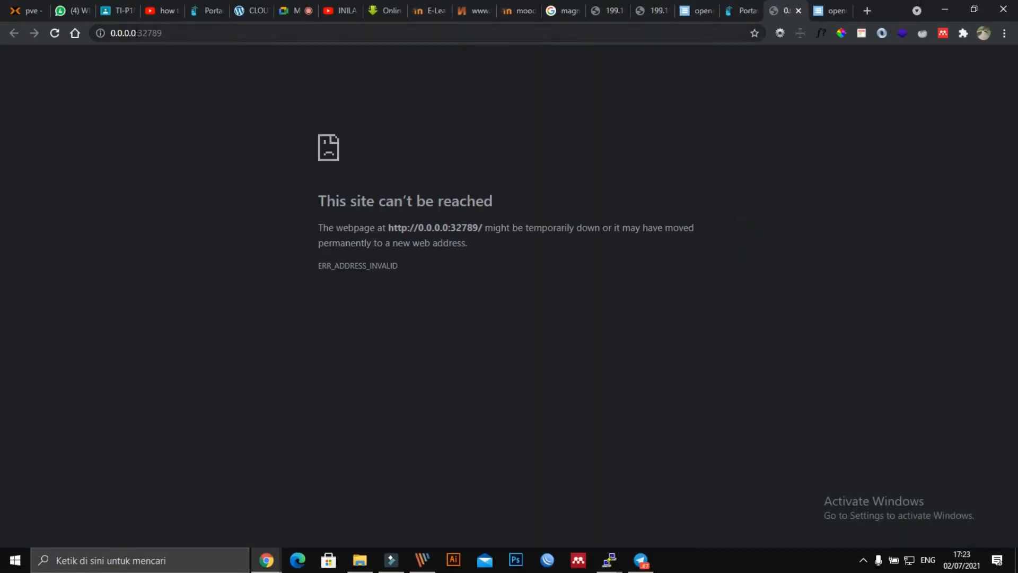
Step: Load the store at 199.199.199.194:32789 in place of 0.0.0.0
{"action": "left_click_drag", "start_coordinate": [136, 33], "coordinate": [72, 40]}
{"action": "type", "text": "199.199.199"}
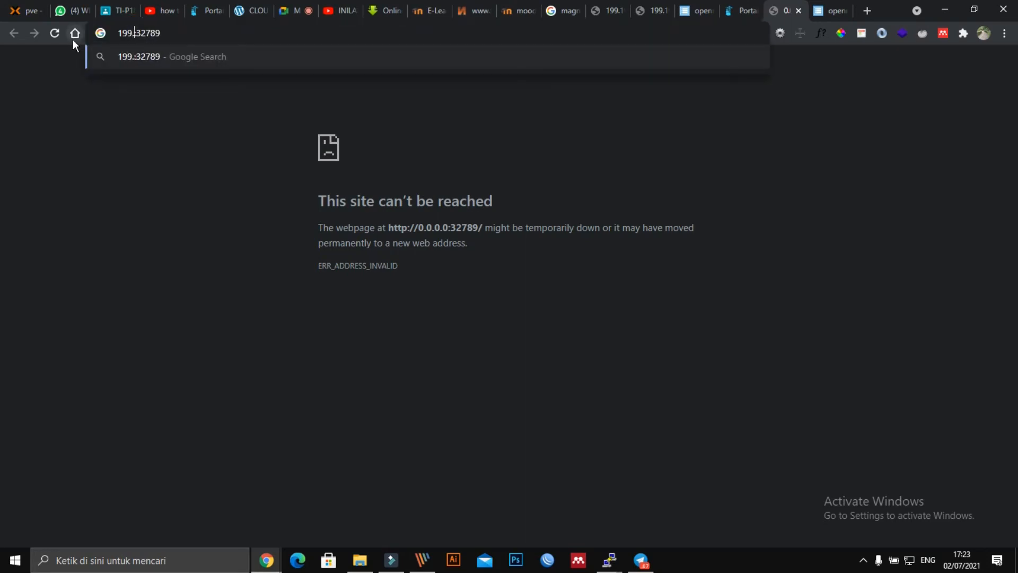
{"action": "type", "text": ".194"}
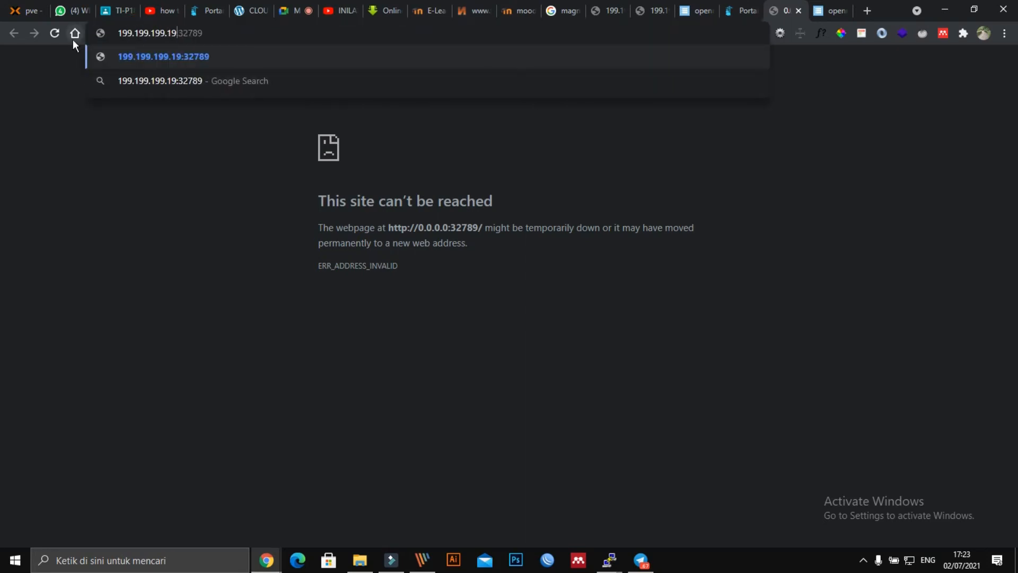
{"action": "key", "text": "Return"}
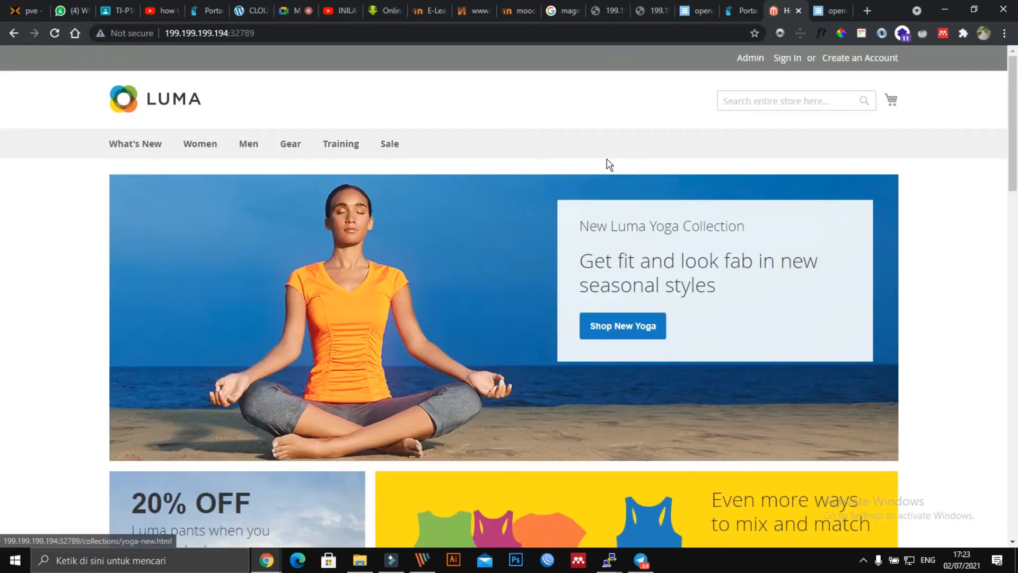
{"action": "scroll", "coordinate": [560, 379], "scroll_direction": "down", "scroll_amount": 5}
{"action": "scroll", "coordinate": [561, 380], "scroll_direction": "down", "scroll_amount": 15}
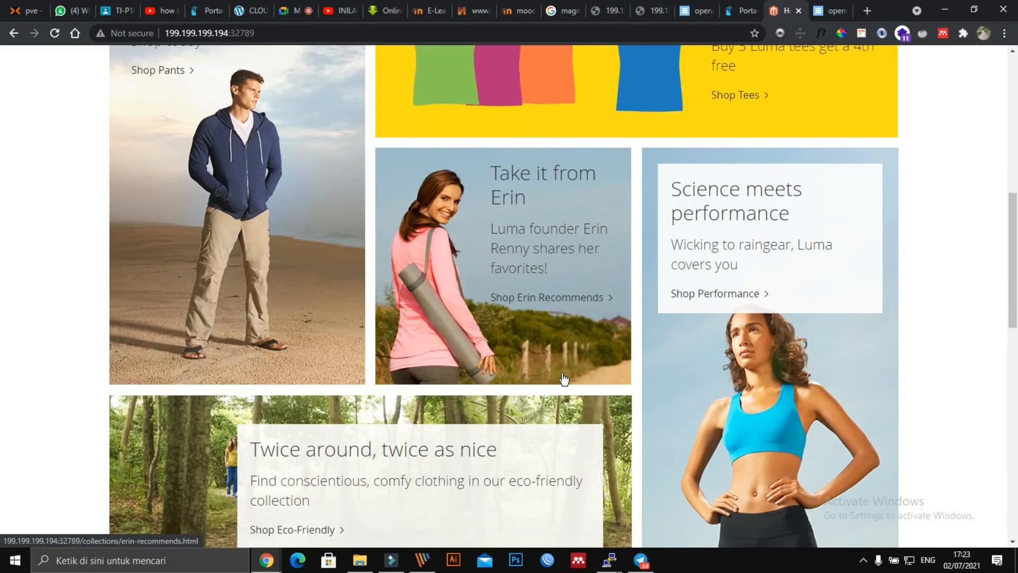
{"action": "scroll", "coordinate": [563, 380], "scroll_direction": "up", "scroll_amount": 2}
{"action": "scroll", "coordinate": [563, 376], "scroll_direction": "up", "scroll_amount": 18}
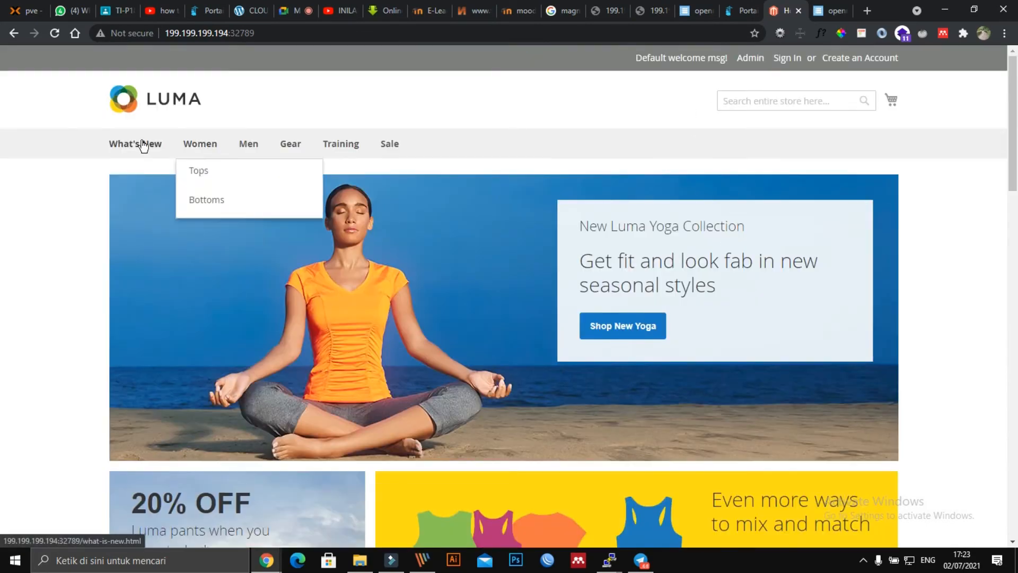
Step: Browse the Sale category and its men's jackets deals
{"action": "left_click", "coordinate": [389, 148]}
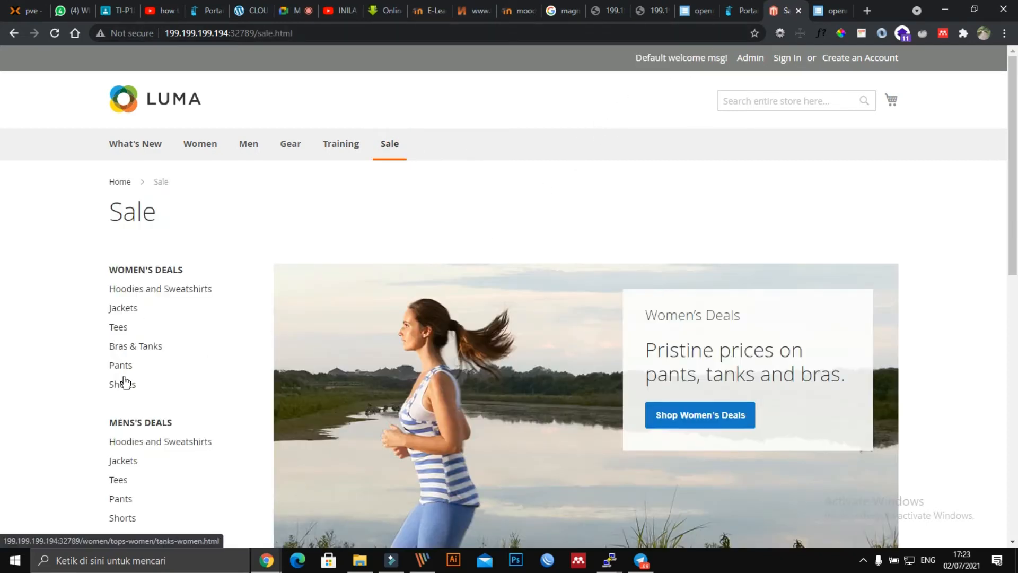
{"action": "left_click", "coordinate": [123, 460]}
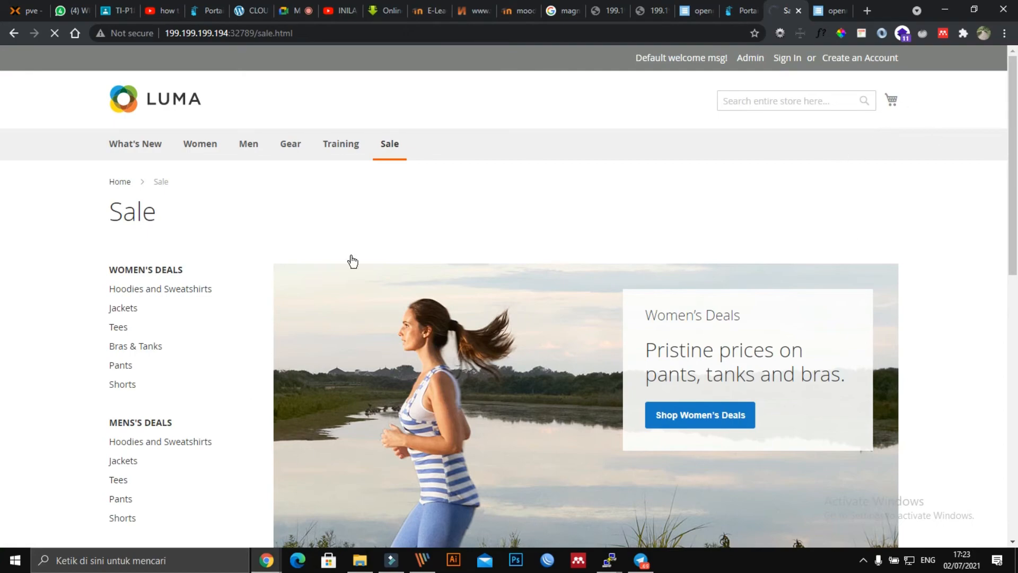
{"action": "scroll", "coordinate": [636, 227], "scroll_direction": "down", "scroll_amount": 10}
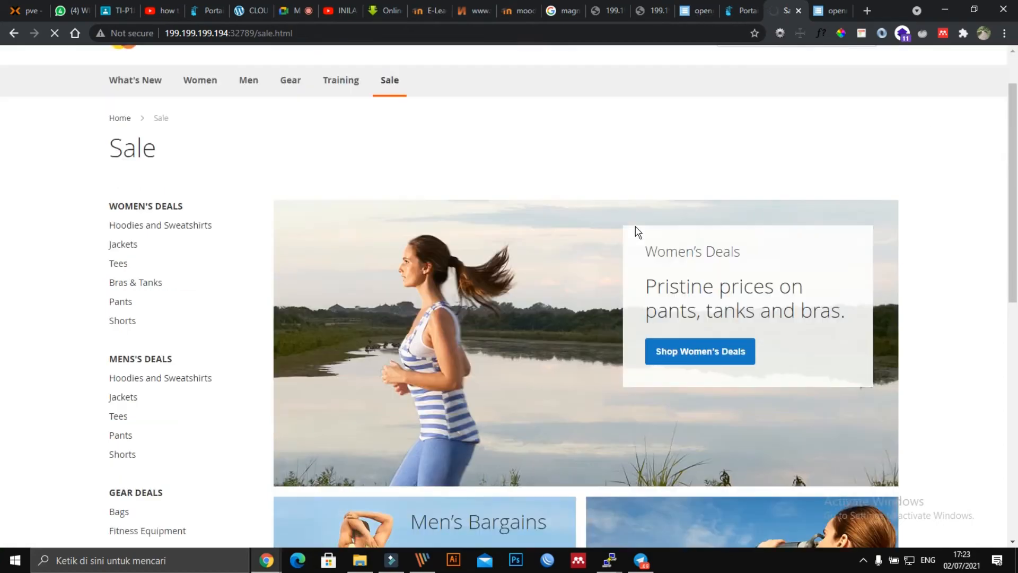
{"action": "scroll", "coordinate": [639, 226], "scroll_direction": "up", "scroll_amount": 10}
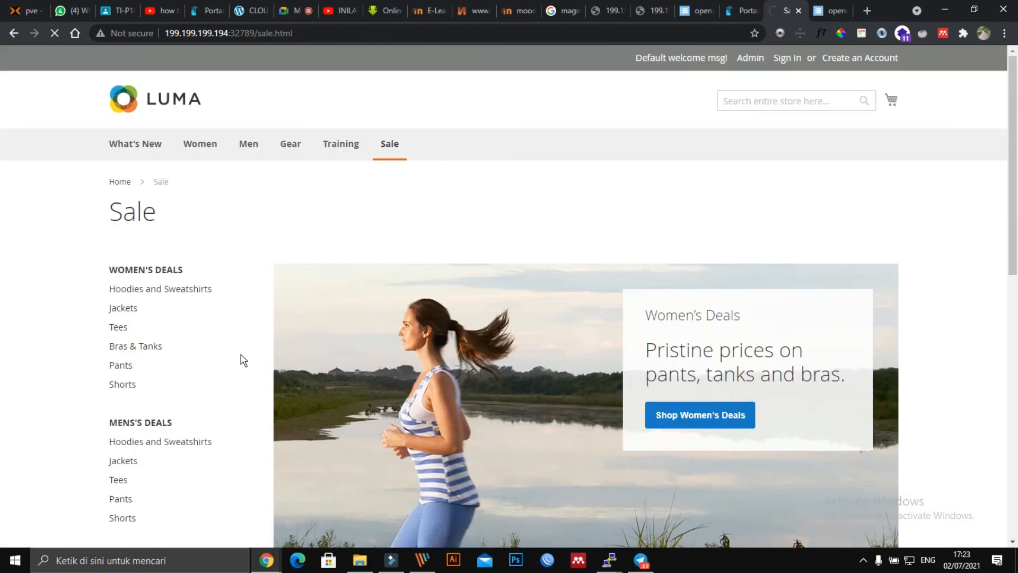
{"action": "scroll", "coordinate": [507, 336], "scroll_direction": "down", "scroll_amount": 10}
{"action": "scroll", "coordinate": [7, 216], "scroll_direction": "up", "scroll_amount": 10}
Step: Browse the Men category, then scroll What's New down to Luma's Latest products
{"action": "mouse_move", "coordinate": [254, 150]}
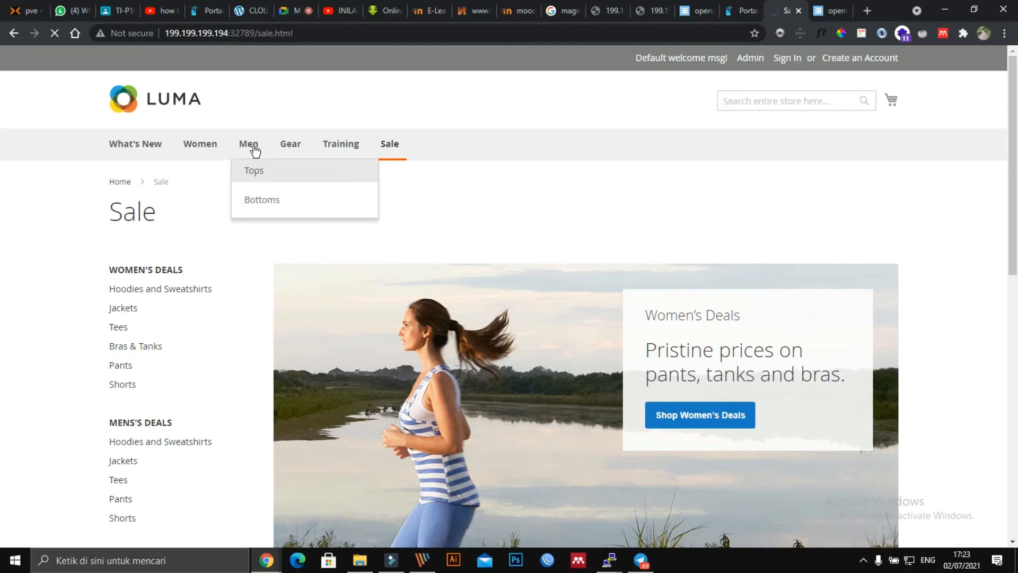
{"action": "left_click", "coordinate": [251, 150]}
{"action": "scroll", "coordinate": [577, 334], "scroll_direction": "down", "scroll_amount": 3}
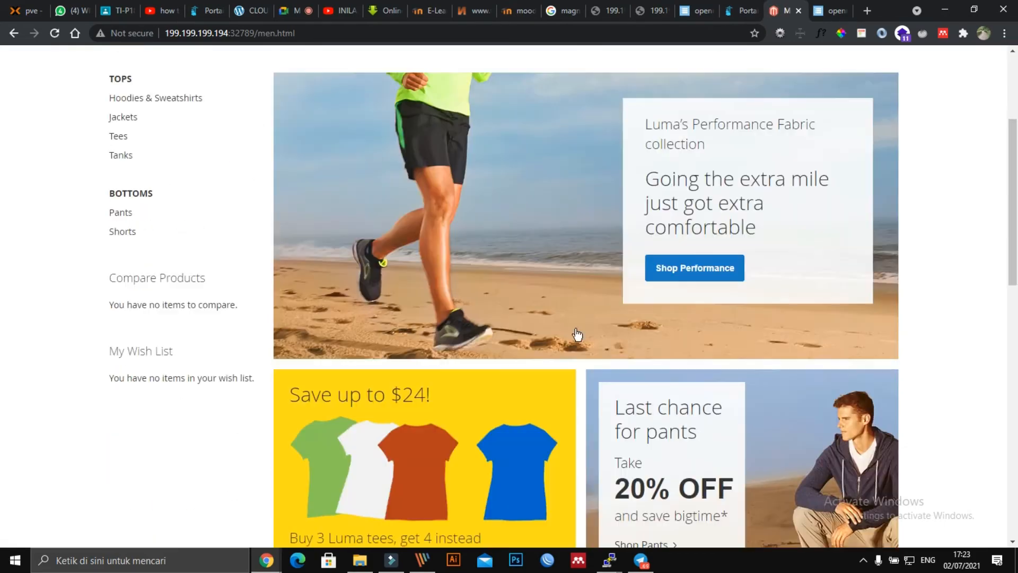
{"action": "scroll", "coordinate": [577, 334], "scroll_direction": "down", "scroll_amount": 6}
{"action": "scroll", "coordinate": [586, 323], "scroll_direction": "up", "scroll_amount": 9}
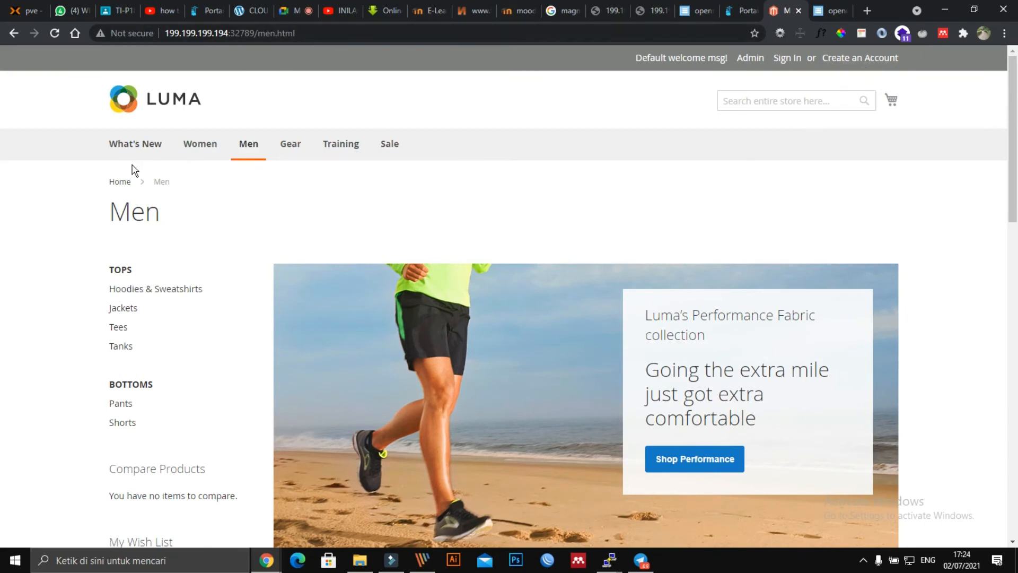
{"action": "left_click", "coordinate": [133, 144]}
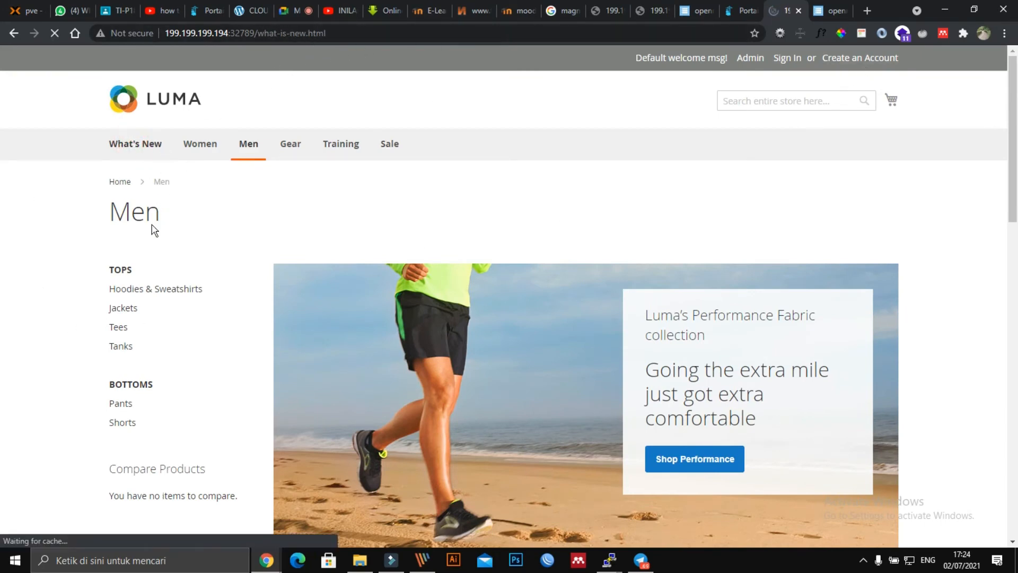
{"action": "scroll", "coordinate": [177, 393], "scroll_direction": "down", "scroll_amount": 12}
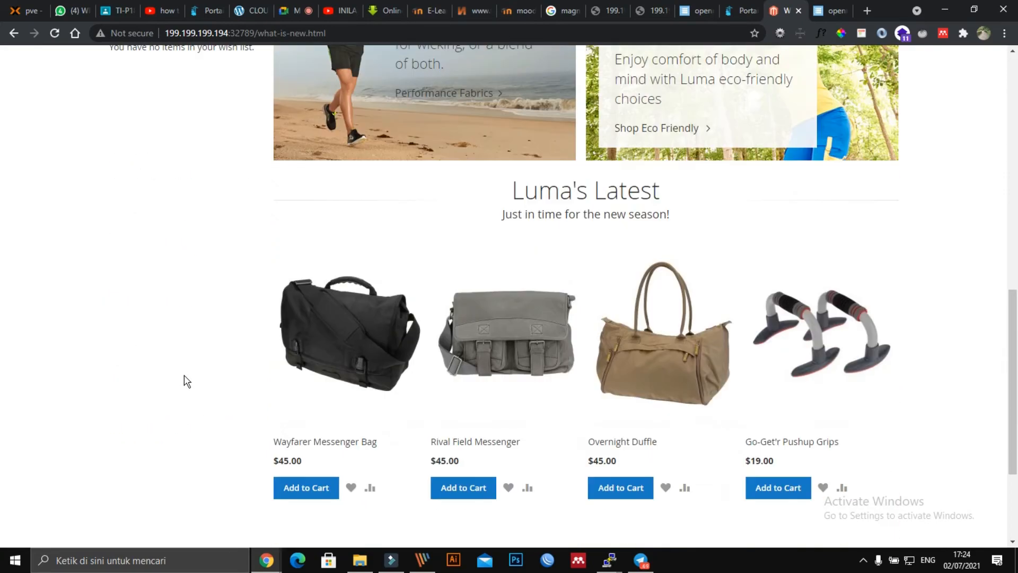
{"action": "scroll", "coordinate": [187, 380], "scroll_direction": "down", "scroll_amount": 3}
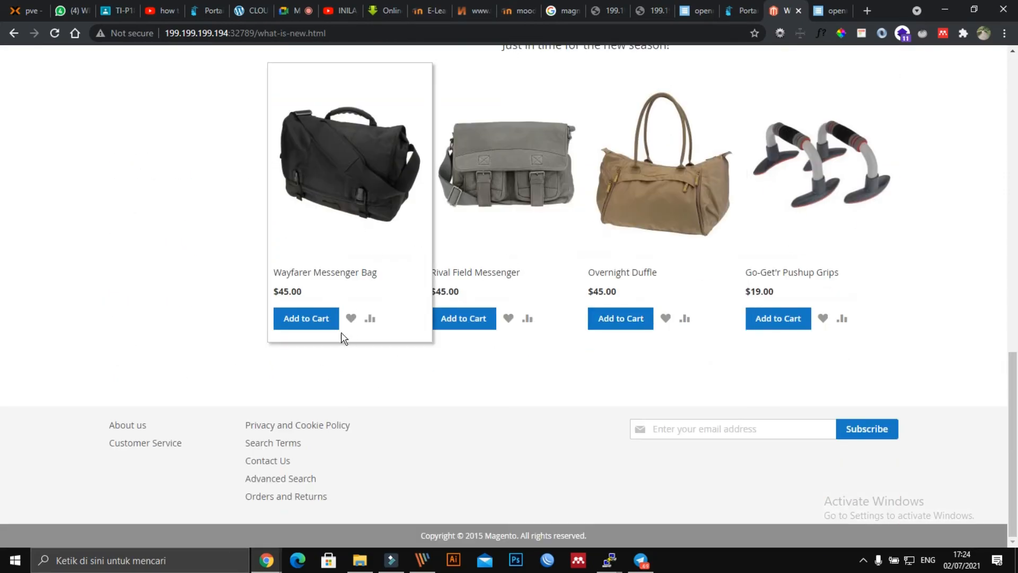
Step: Add the Wayfarer Messenger Bag, update its cart quantity to 3, and go to checkout
{"action": "left_click", "coordinate": [317, 325]}
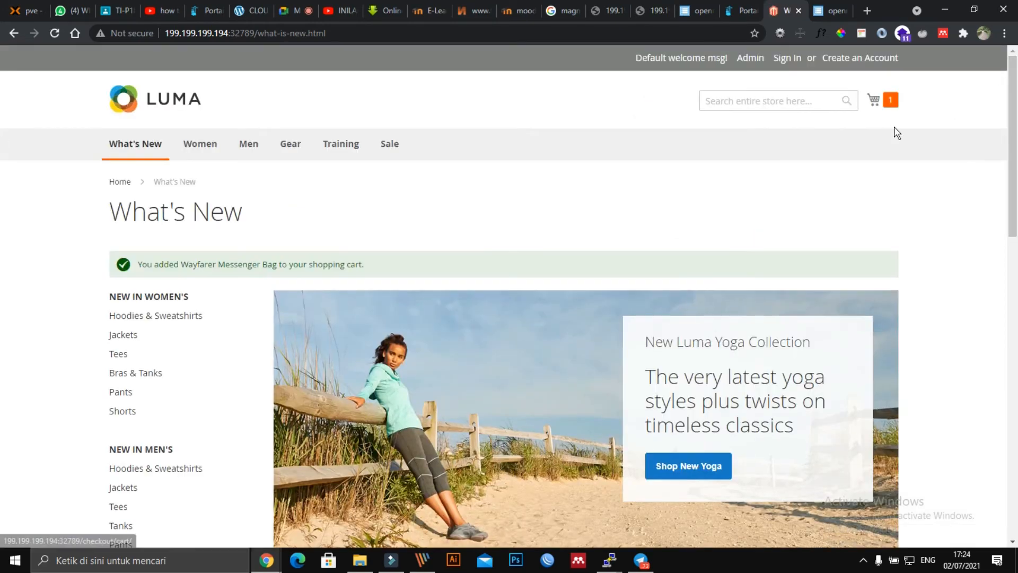
{"action": "left_click", "coordinate": [892, 104]}
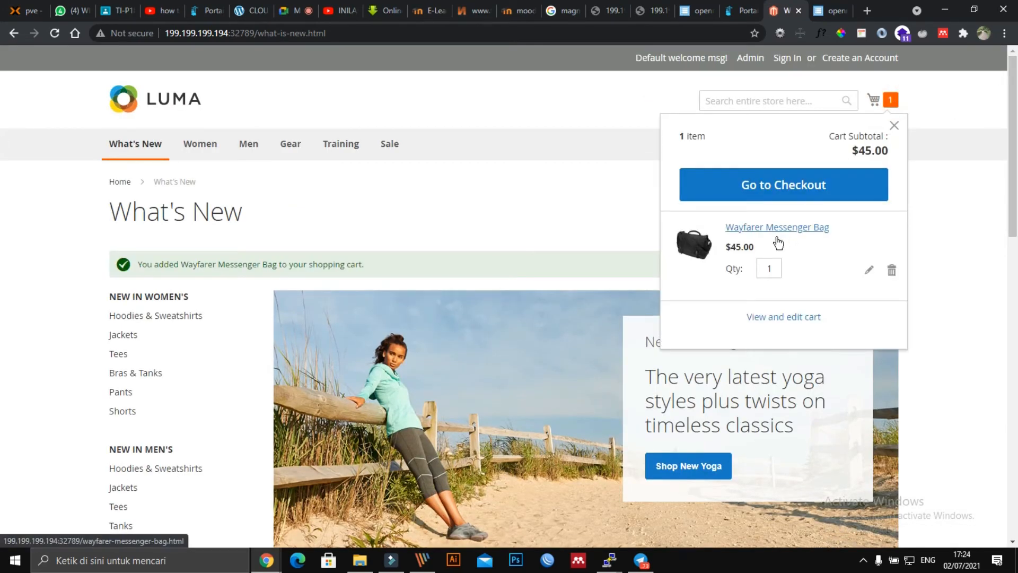
{"action": "double_click", "coordinate": [769, 268]}
{"action": "type", "text": "3"}
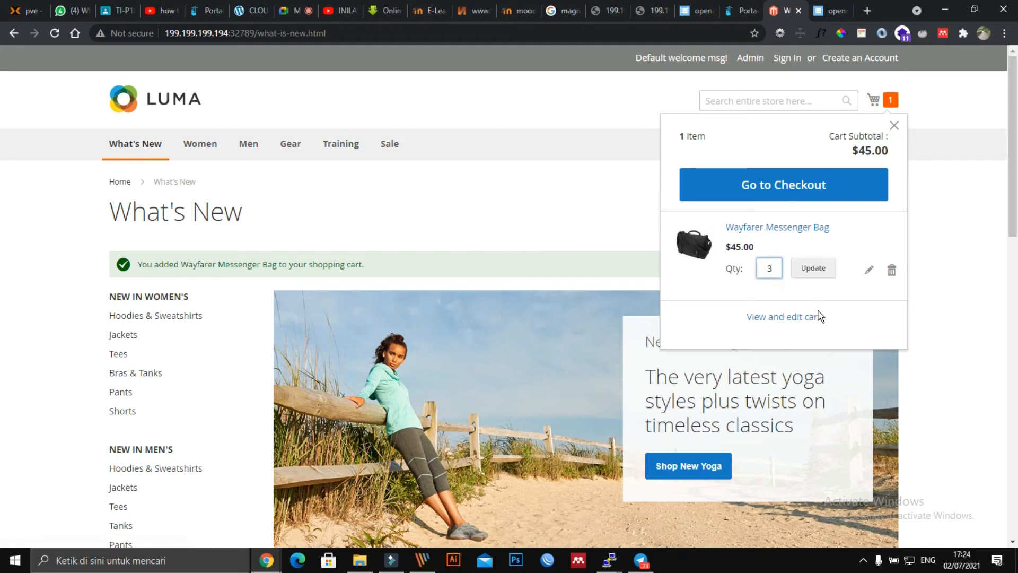
{"action": "left_click", "coordinate": [813, 268]}
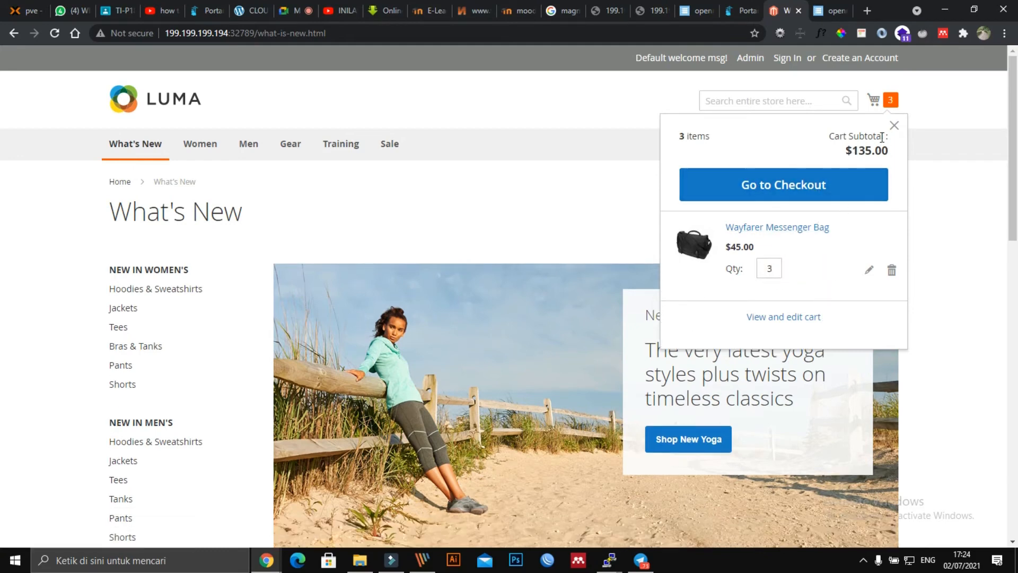
{"action": "left_click", "coordinate": [790, 183]}
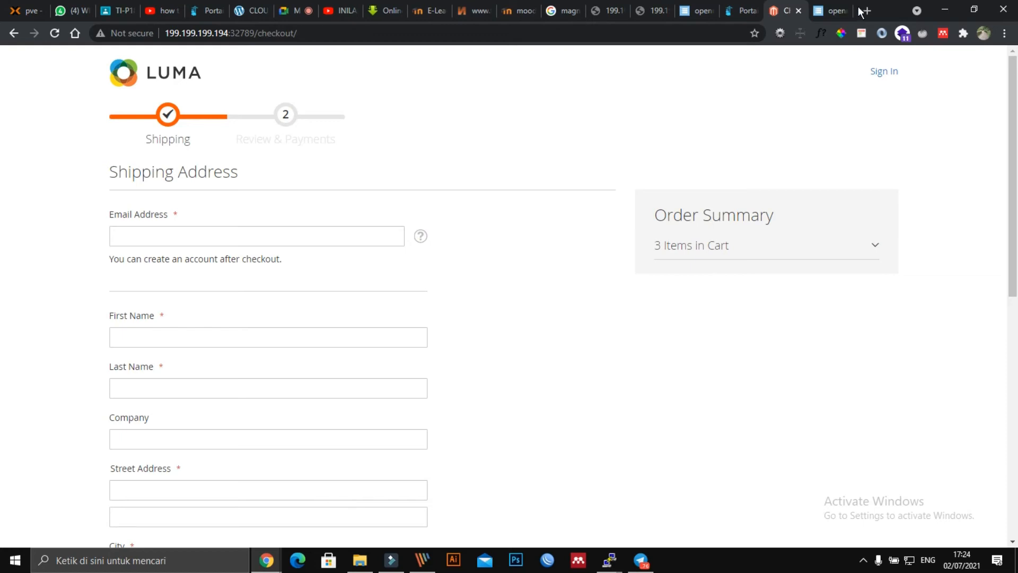
Step: Back in Portainer, scroll App Templates down to the Magento 2 template and select it
{"action": "left_click", "coordinate": [748, 11]}
{"action": "left_click", "coordinate": [783, 11]}
{"action": "left_click", "coordinate": [742, 11]}
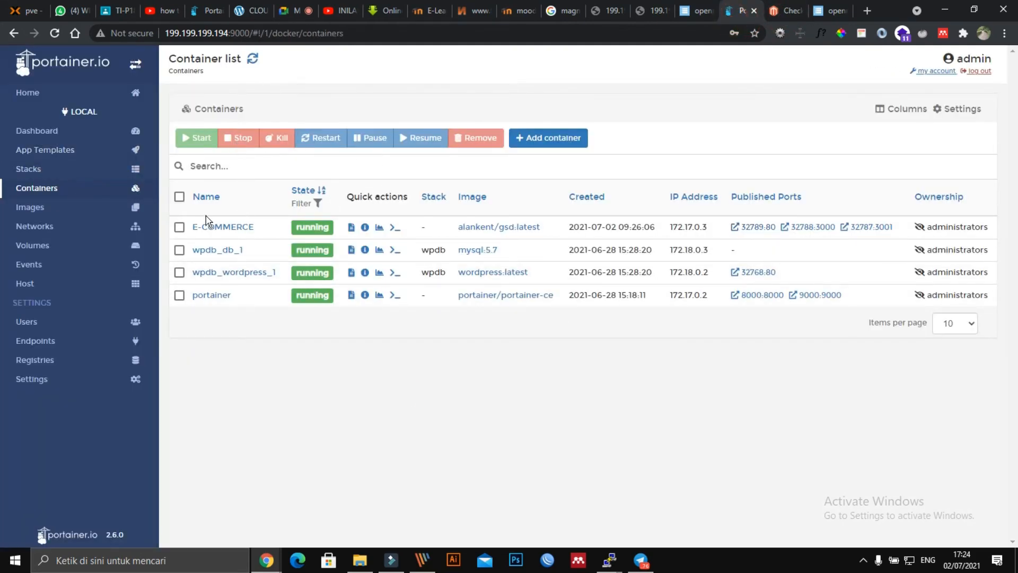
{"action": "left_click", "coordinate": [53, 149]}
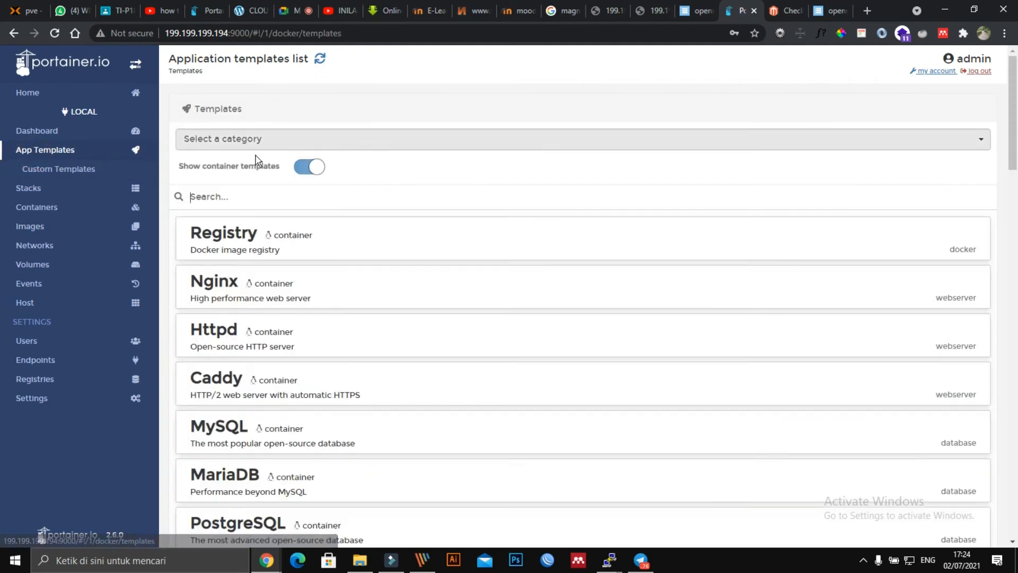
{"action": "scroll", "coordinate": [355, 313], "scroll_direction": "down", "scroll_amount": 6}
{"action": "scroll", "coordinate": [365, 325], "scroll_direction": "down", "scroll_amount": 2}
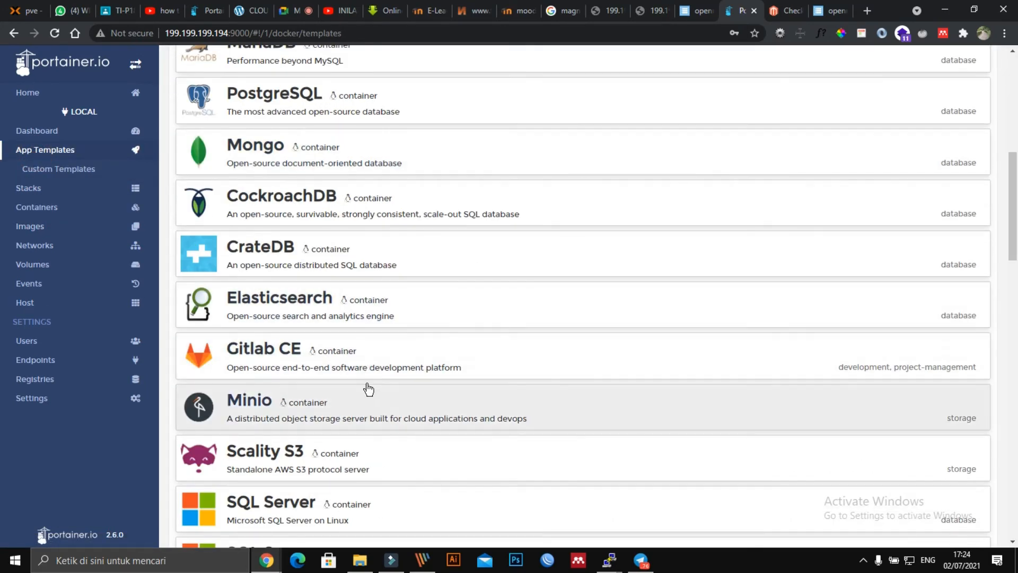
{"action": "scroll", "coordinate": [366, 390], "scroll_direction": "down", "scroll_amount": 6}
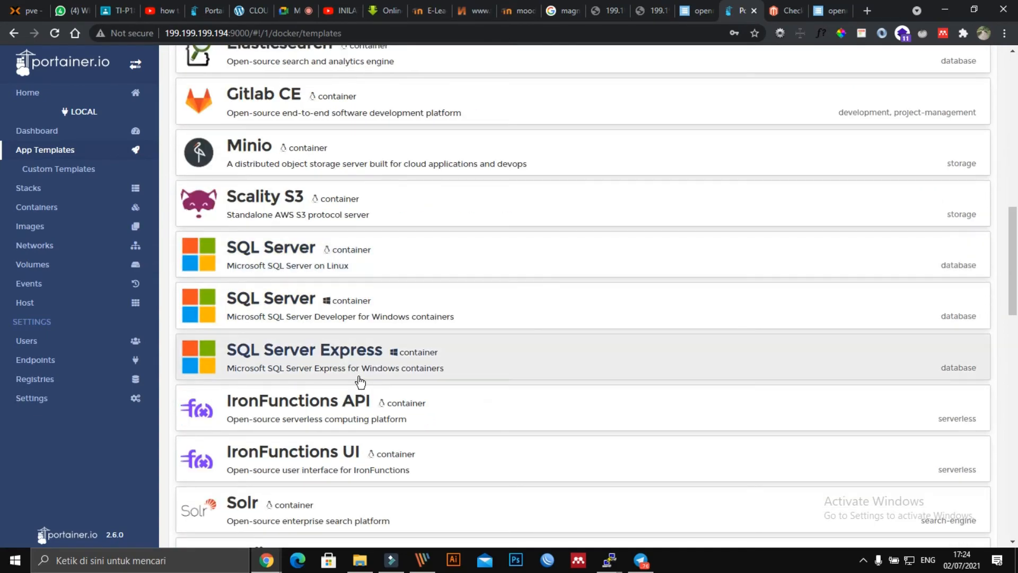
{"action": "scroll", "coordinate": [360, 382], "scroll_direction": "down", "scroll_amount": 6}
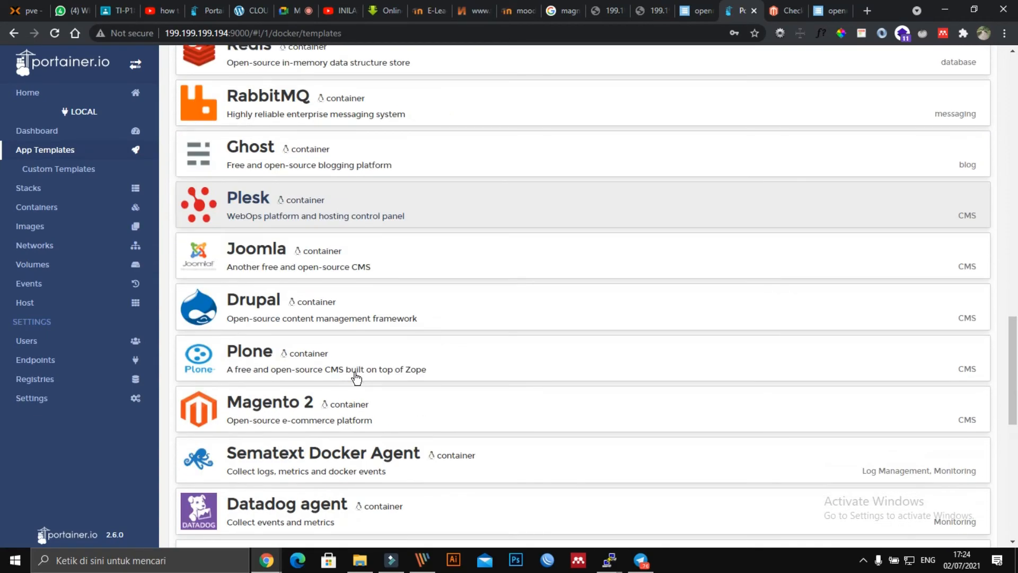
{"action": "left_click", "coordinate": [336, 413]}
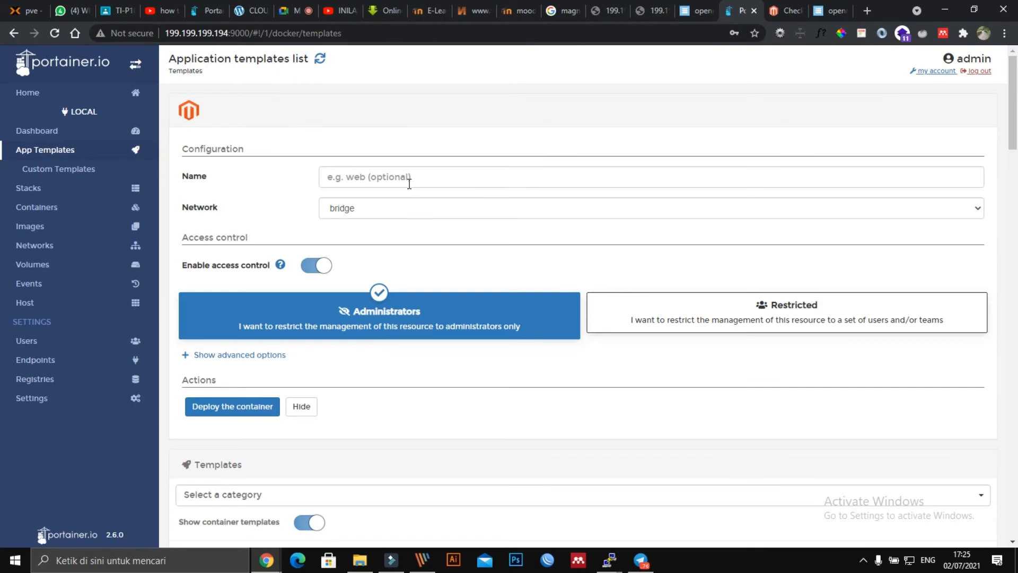
Step: Name the Magento 2 container E-COMMERCE2 and deploy it
{"action": "left_click", "coordinate": [385, 182]}
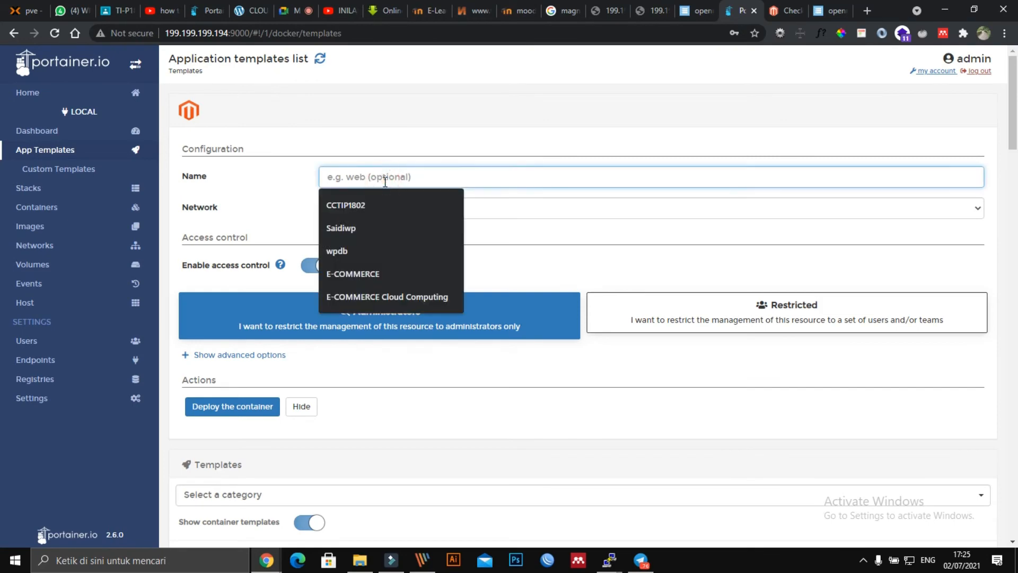
{"action": "left_click", "coordinate": [388, 274]}
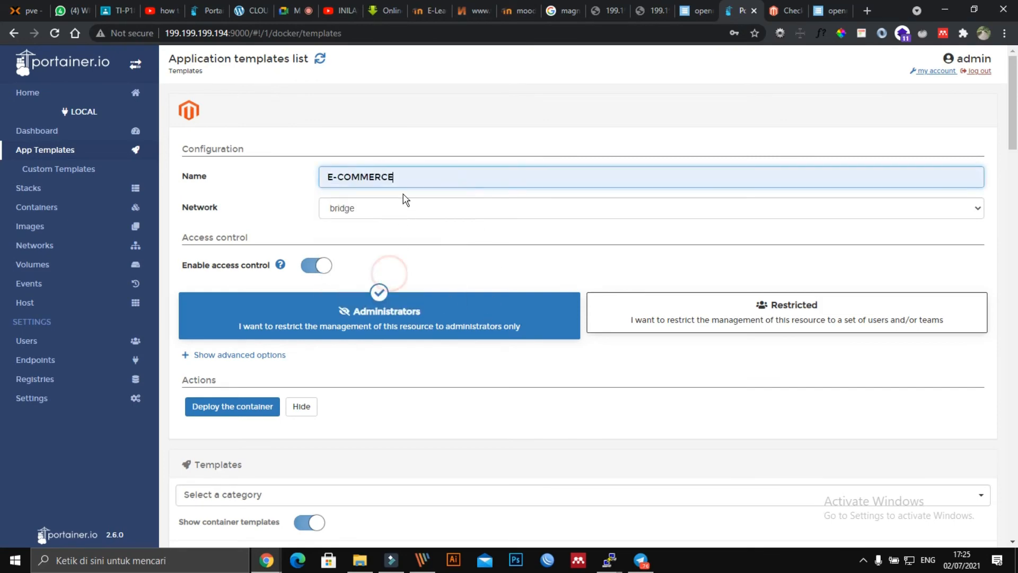
{"action": "type", "text": "2"}
{"action": "scroll", "coordinate": [373, 340], "scroll_direction": "down", "scroll_amount": 3}
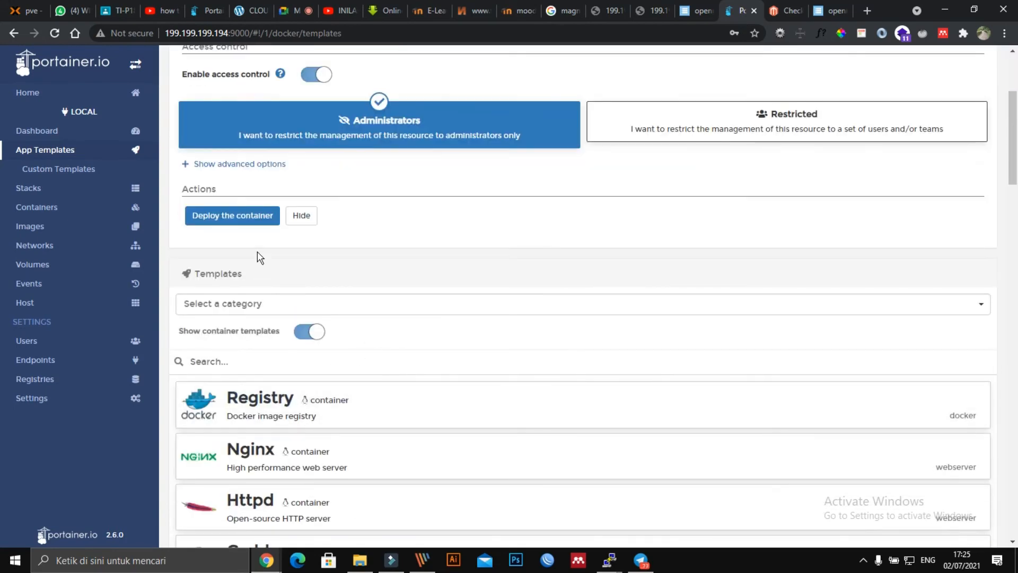
{"action": "left_click", "coordinate": [238, 216]}
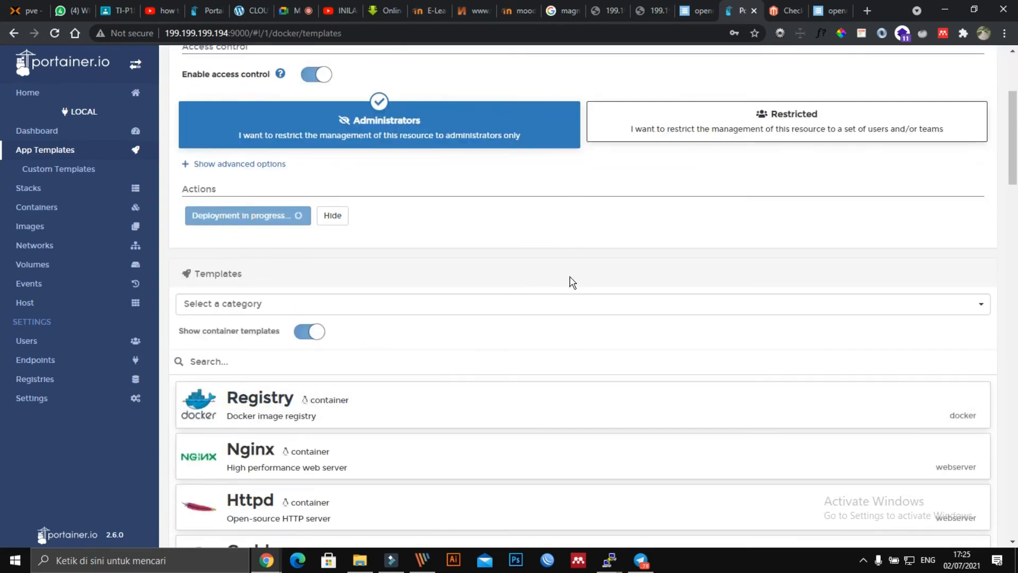
{"action": "scroll", "coordinate": [572, 281], "scroll_direction": "up", "scroll_amount": 3}
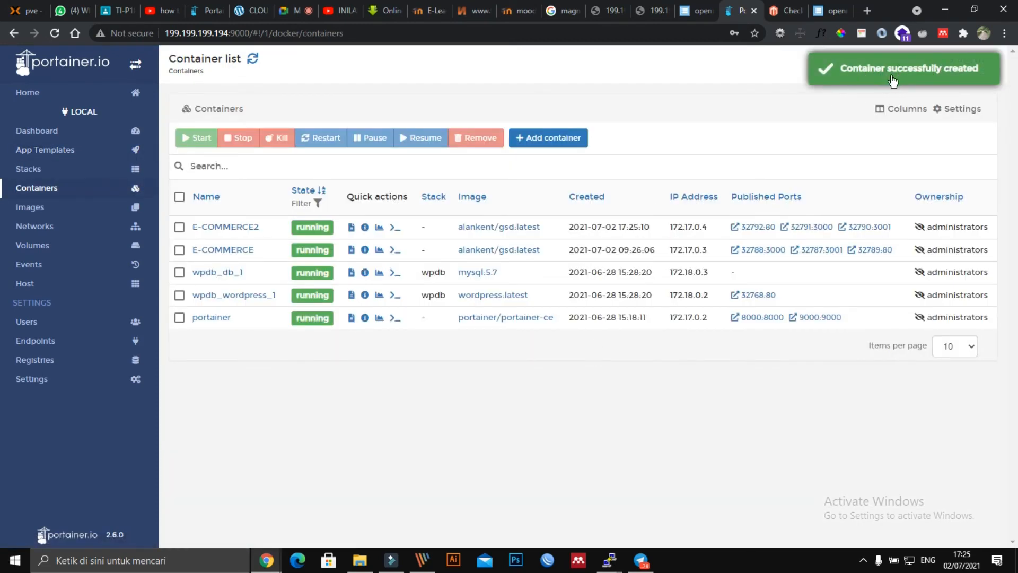
{"action": "key", "text": "ctrl+1"}
{"action": "left_click", "coordinate": [986, 73]}
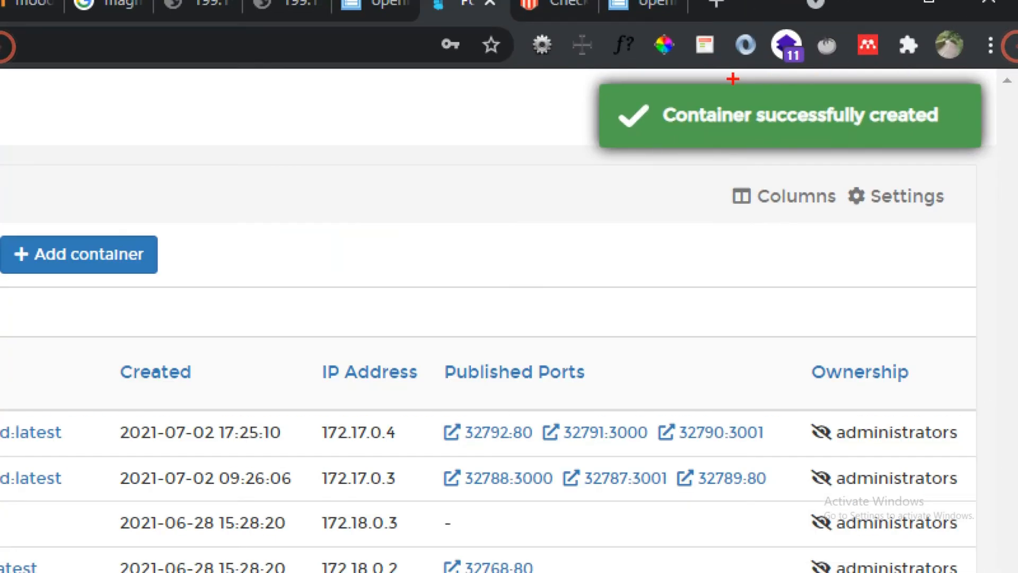
{"action": "mouse_move", "coordinate": [577, 60]}
{"action": "left_mouse_down"}
{"action": "mouse_move", "coordinate": [1016, 30]}
{"action": "mouse_move", "coordinate": [559, 210]}
{"action": "mouse_move", "coordinate": [647, 59]}
{"action": "left_mouse_up"}
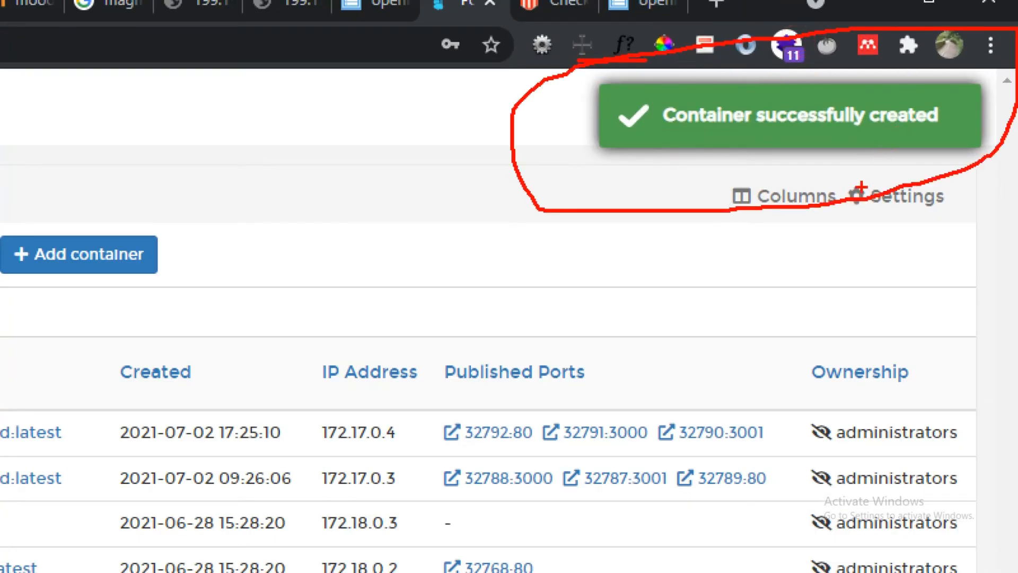
{"action": "key", "text": "Escape"}
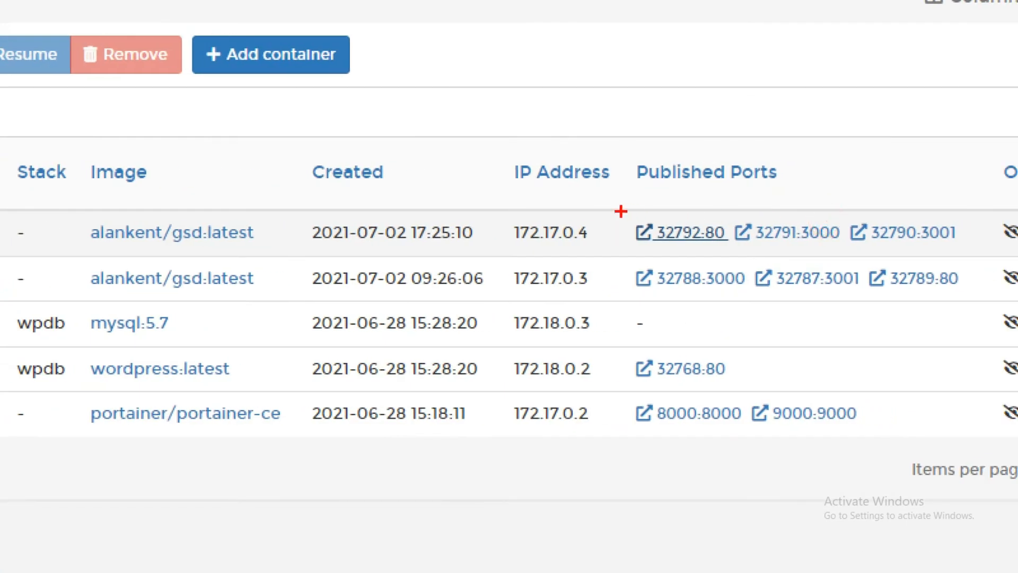
{"action": "mouse_move", "coordinate": [721, 215]}
{"action": "left_mouse_down"}
{"action": "mouse_move", "coordinate": [774, 218]}
{"action": "mouse_move", "coordinate": [663, 297]}
{"action": "left_mouse_up"}
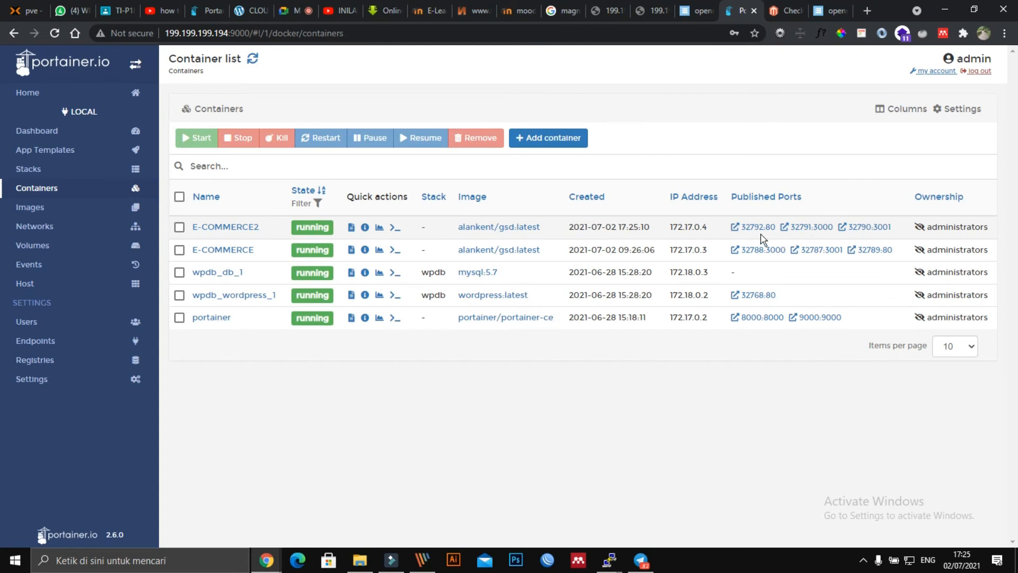
Step: Try E-COMMERCE2's port 32792 at 199.199.199.194, then return to Portainer's container list
{"action": "left_click", "coordinate": [756, 227]}
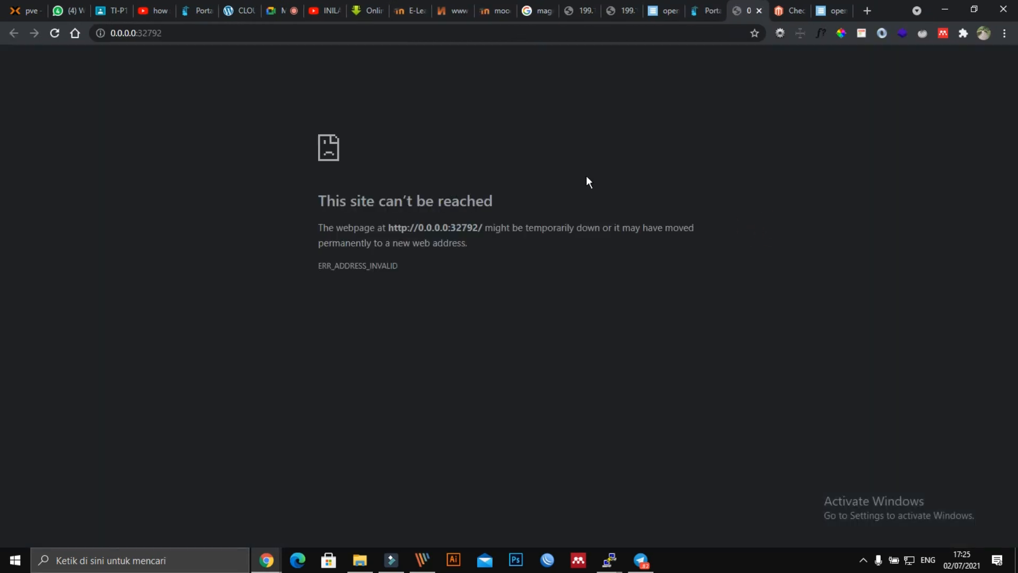
{"action": "double_click", "coordinate": [129, 33]}
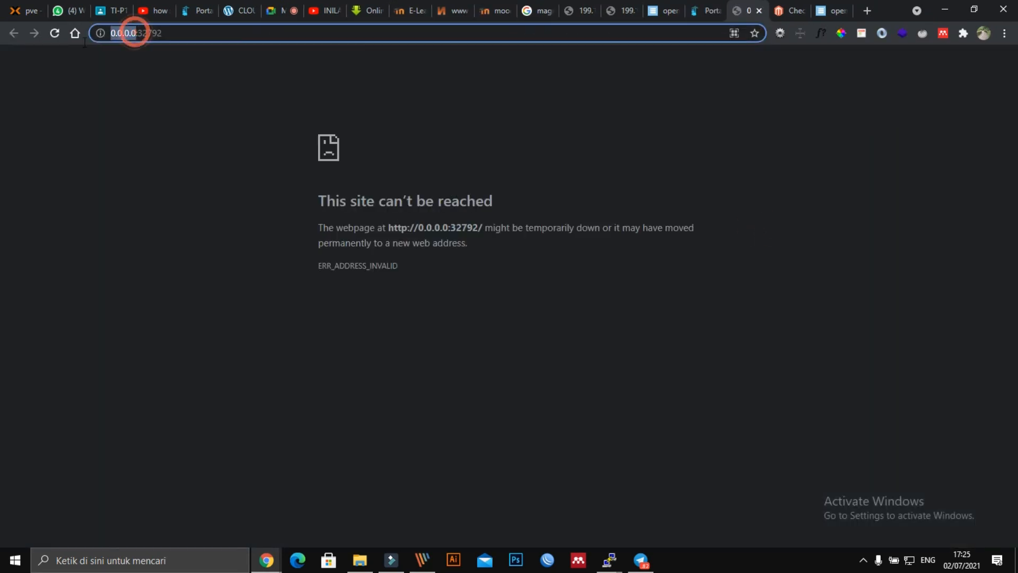
{"action": "type", "text": "199.1"}
{"action": "type", "text": "99.199.19"}
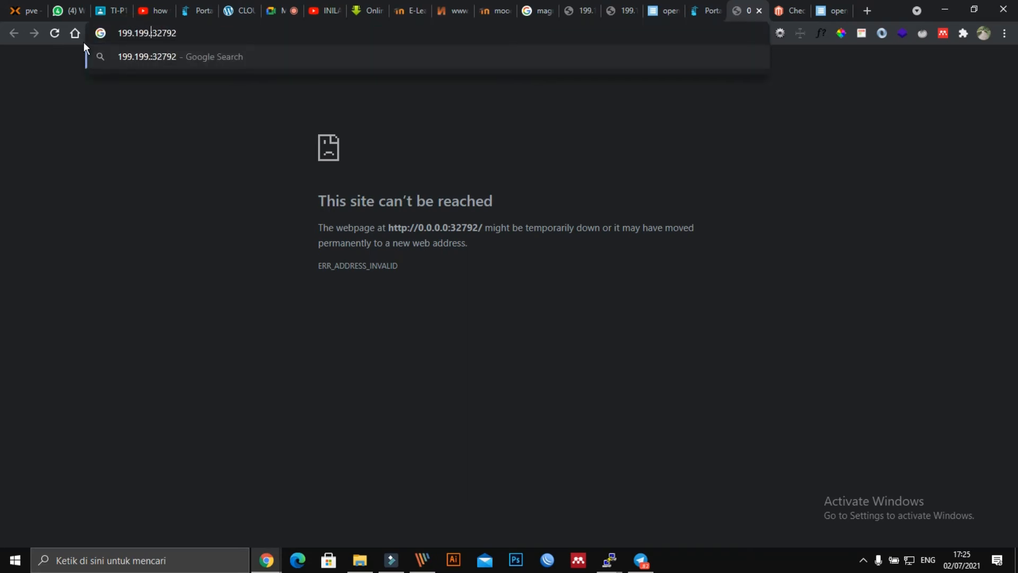
{"action": "type", "text": "4"}
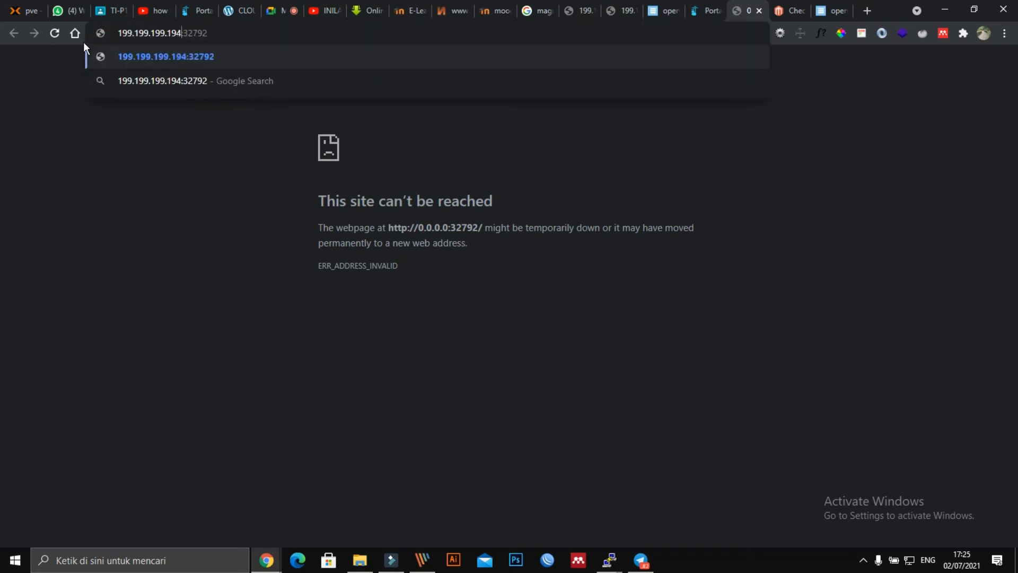
{"action": "key", "text": "Return"}
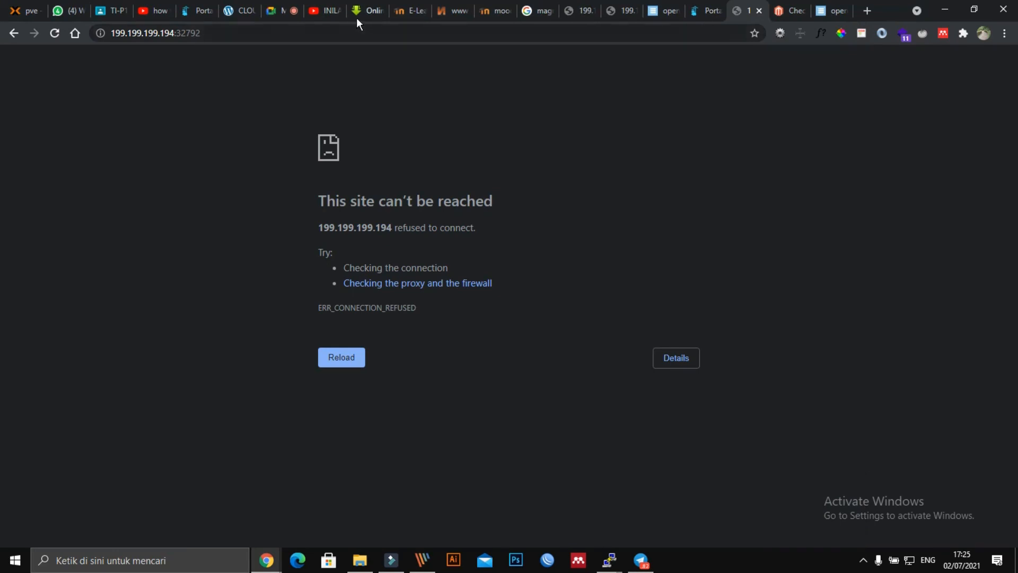
{"action": "left_click", "coordinate": [832, 10]}
{"action": "left_click", "coordinate": [708, 12]}
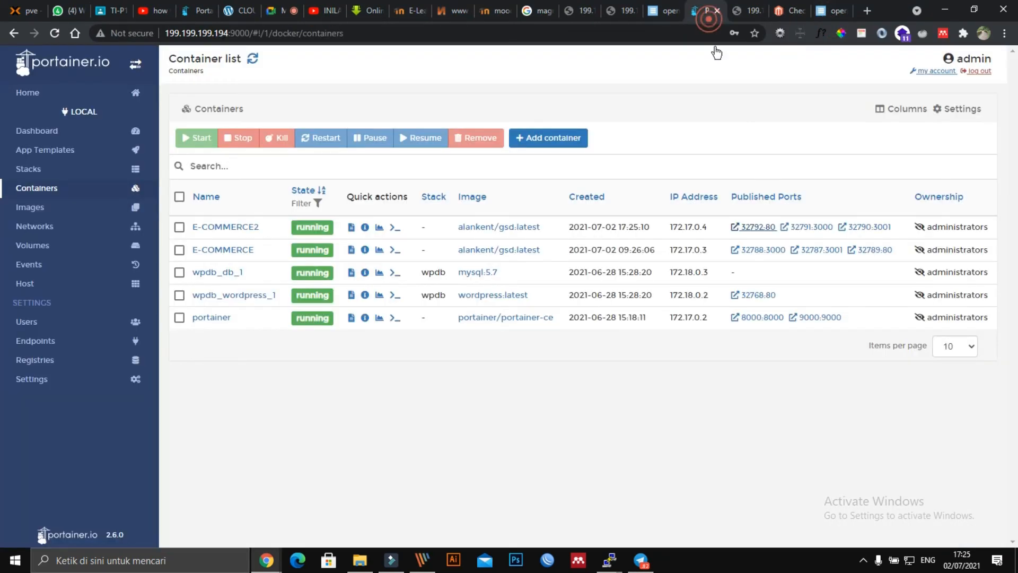
Step: Try E-COMMERCE2's port 32791 at 199.199.199.194, then return to Portainer's container list
{"action": "left_click", "coordinate": [805, 228]}
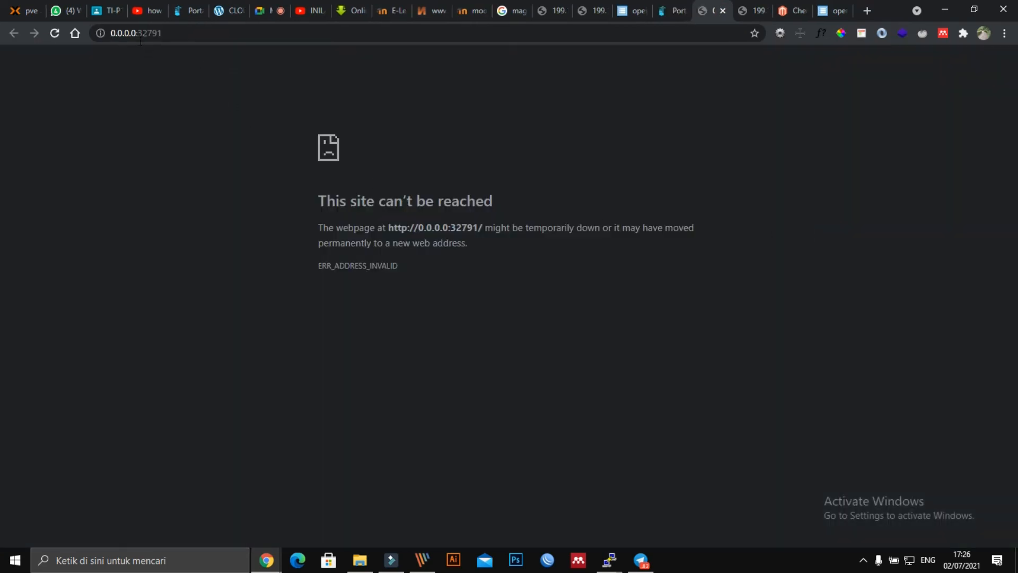
{"action": "left_click_drag", "start_coordinate": [136, 39], "coordinate": [75, 44]}
{"action": "type", "text": "19"}
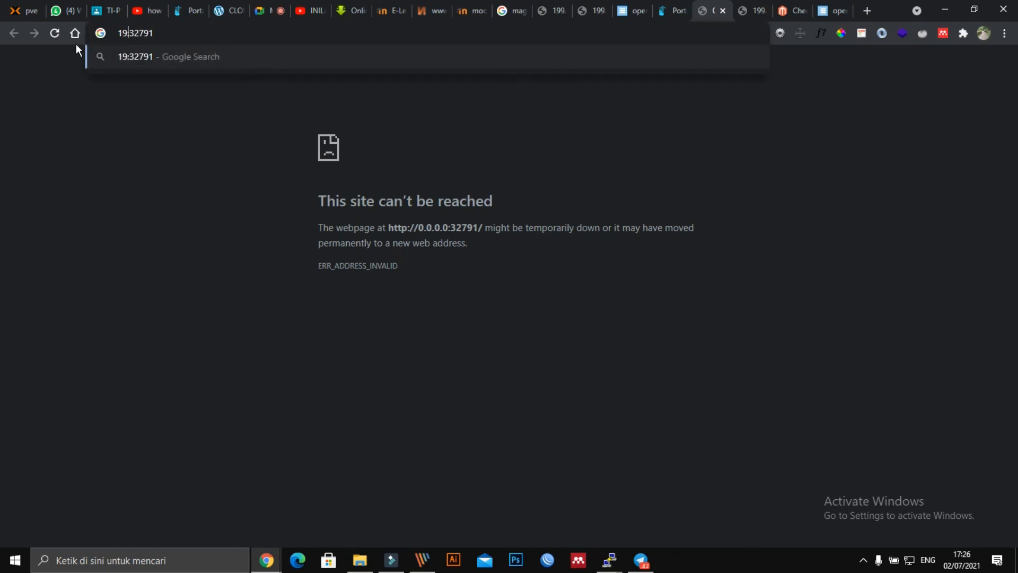
{"action": "type", "text": "9.199.199."}
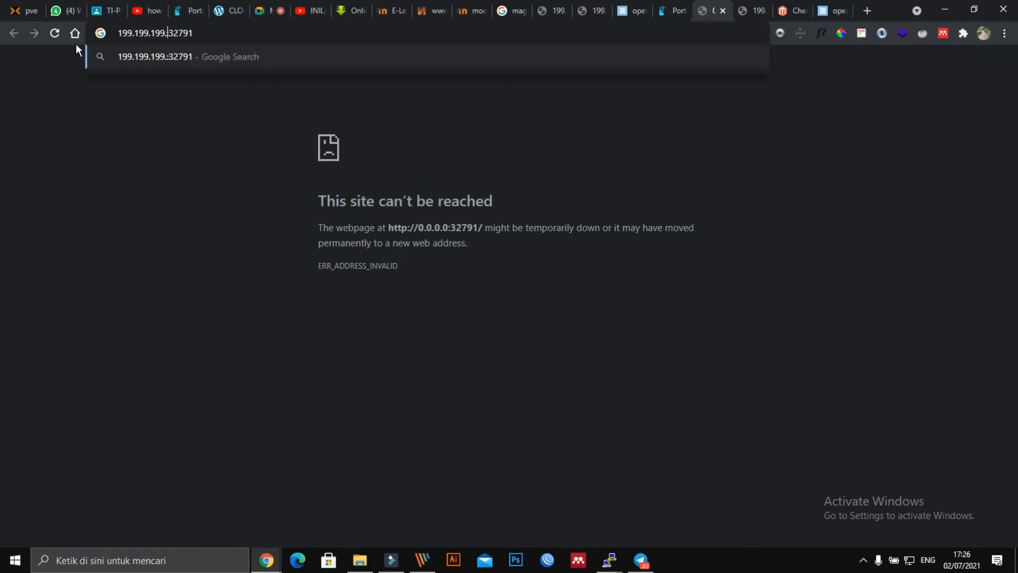
{"action": "type", "text": "194"}
{"action": "key", "text": "Return"}
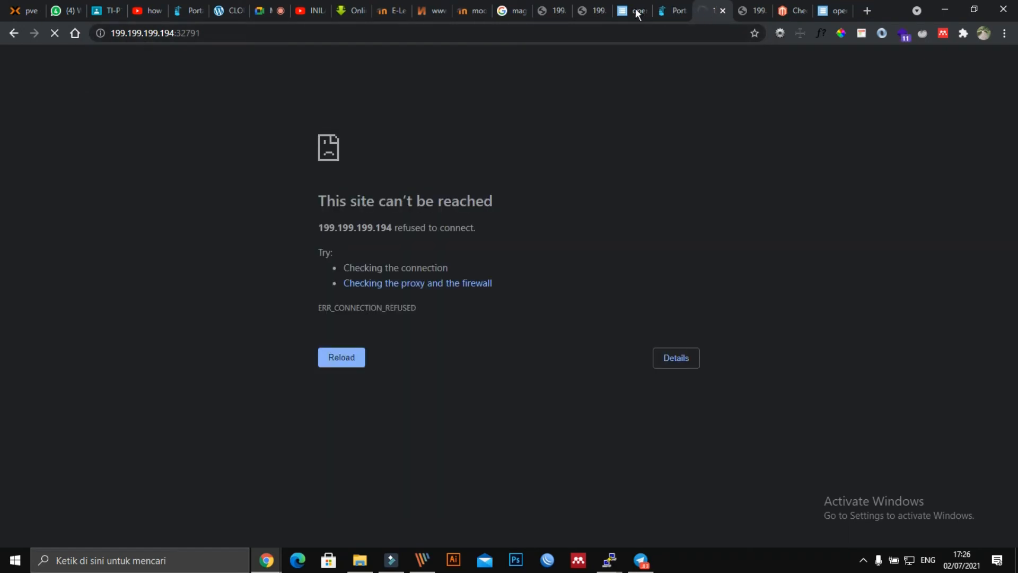
{"action": "left_click", "coordinate": [838, 10]}
{"action": "left_click", "coordinate": [794, 11]}
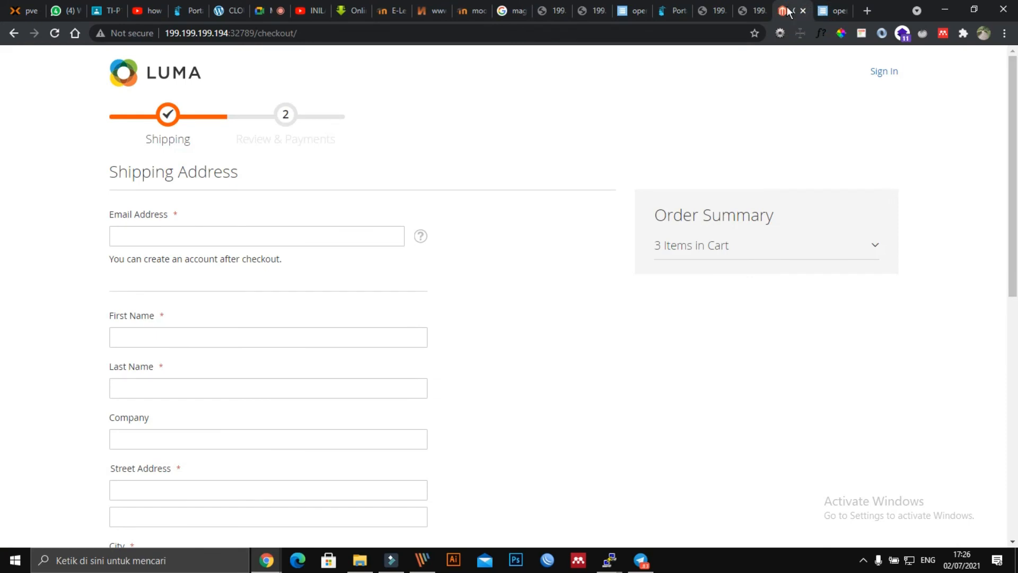
{"action": "left_click", "coordinate": [666, 11]}
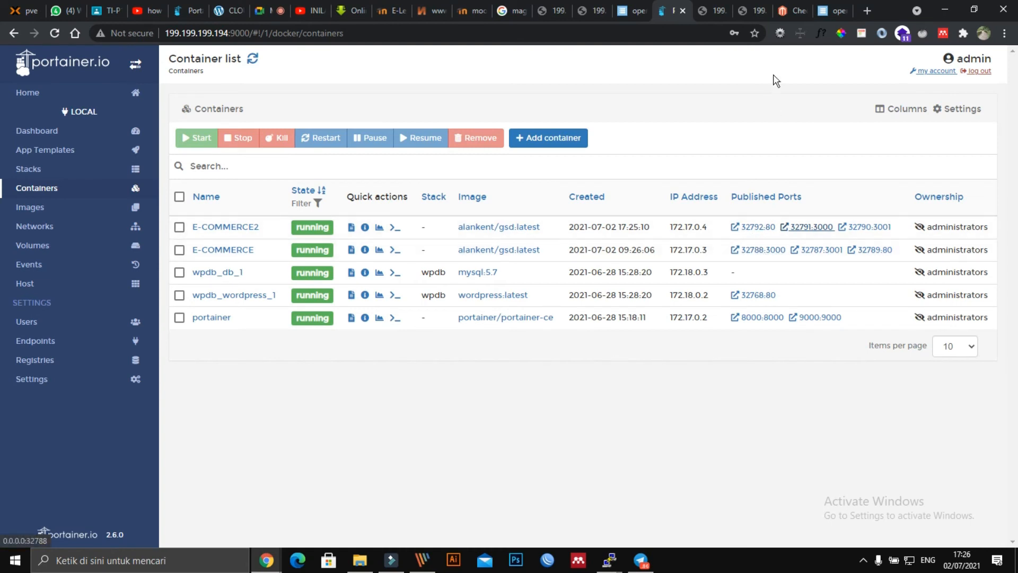
Step: Check the port 32791, port 32792 and Luma checkout tabs before returning to Portainer
{"action": "left_click", "coordinate": [723, 11]}
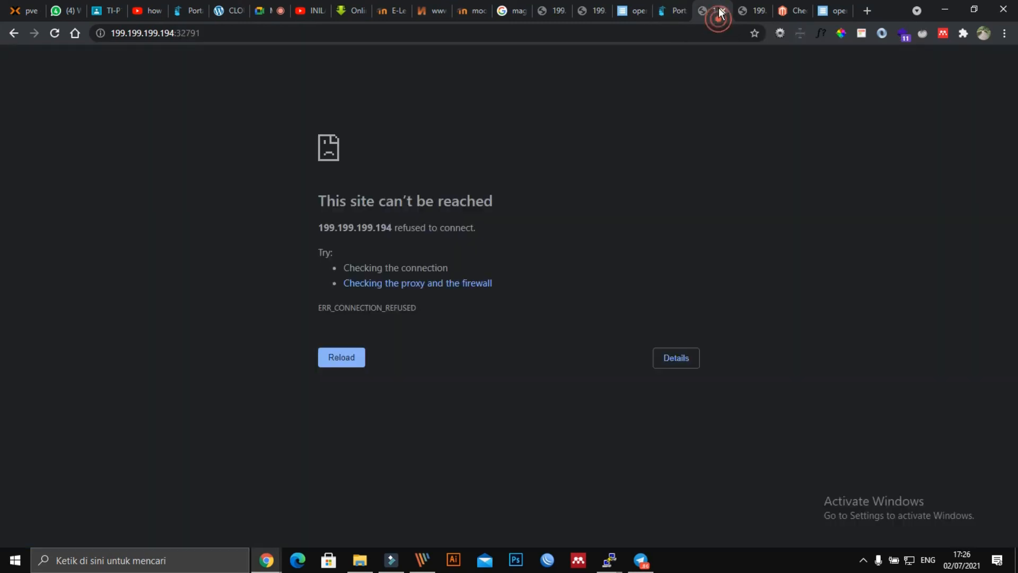
{"action": "left_click", "coordinate": [761, 11]}
{"action": "left_click", "coordinate": [786, 11]}
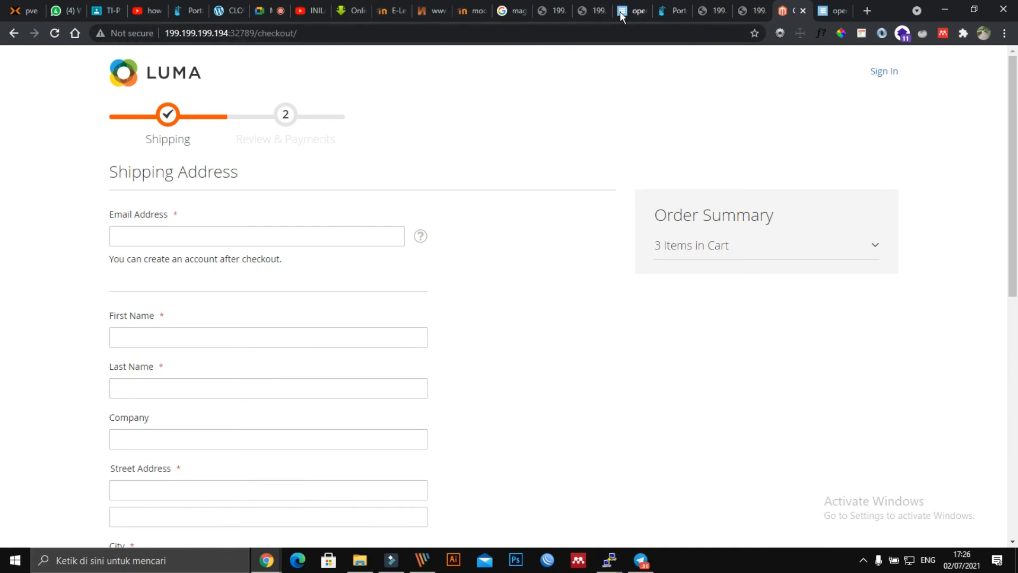
{"action": "left_click", "coordinate": [680, 12]}
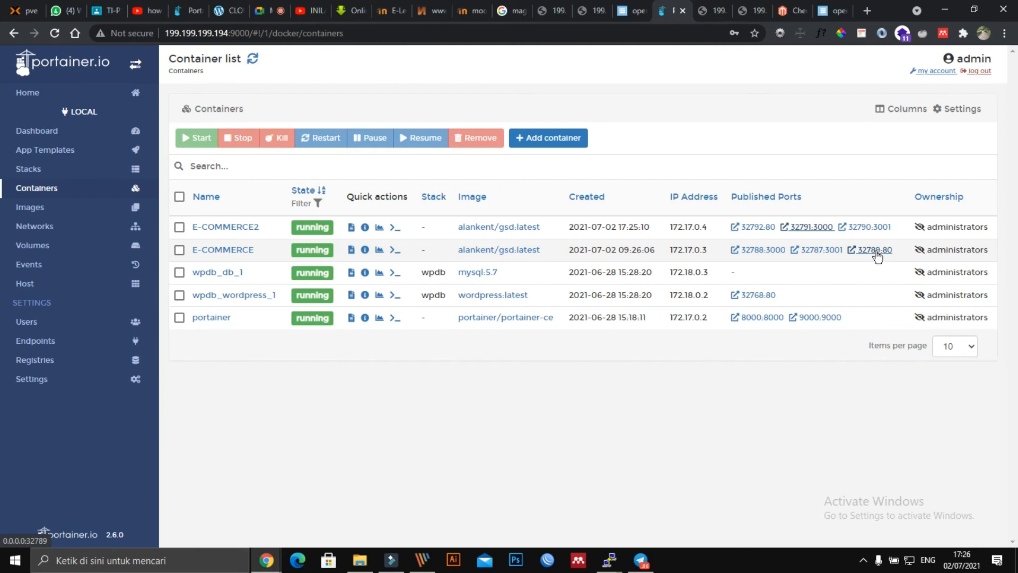
Step: Reopen port 32792 at 199.199.199.194 and let the store load, ending on Portainer's container list
{"action": "left_click", "coordinate": [750, 227]}
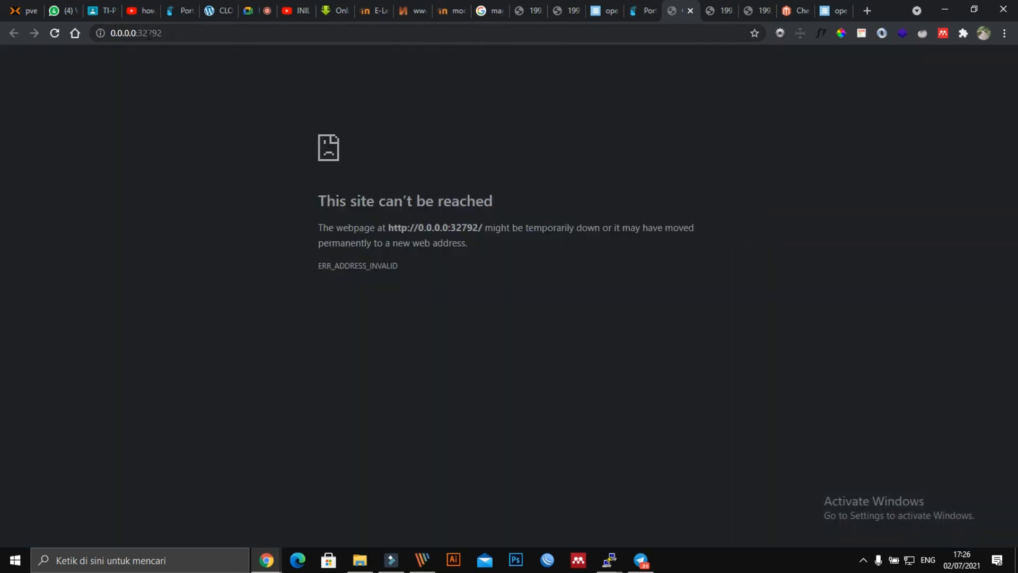
{"action": "double_click", "coordinate": [136, 34]}
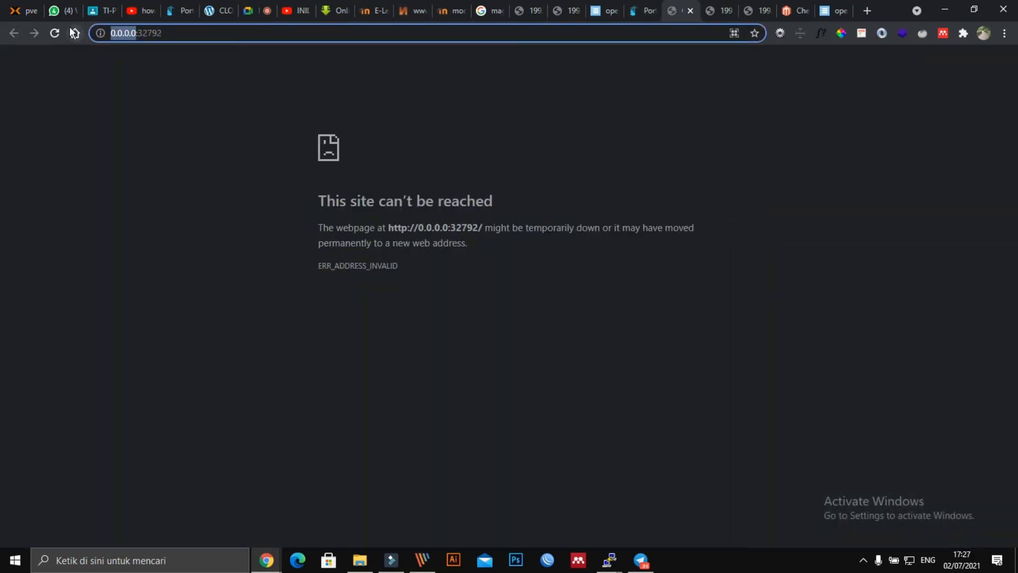
{"action": "type", "text": "199.199.199.19"}
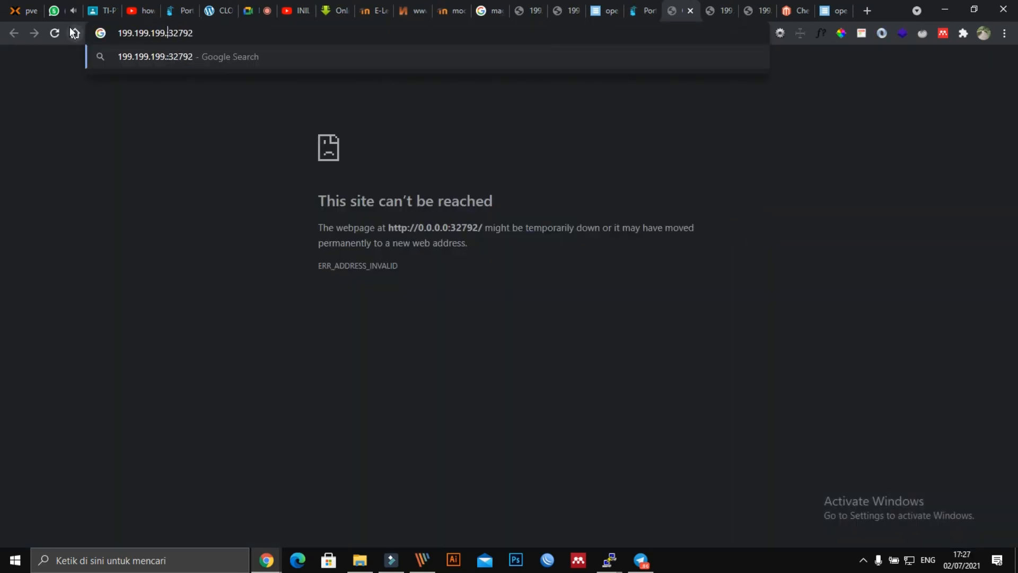
{"action": "type", "text": "4"}
{"action": "key", "text": "Return"}
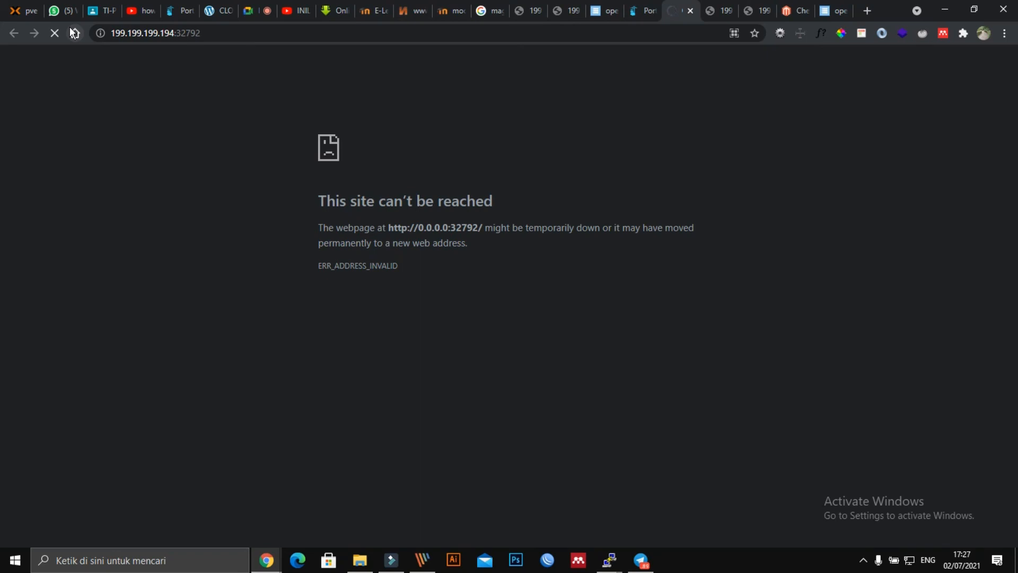
{"action": "left_click", "coordinate": [791, 8]}
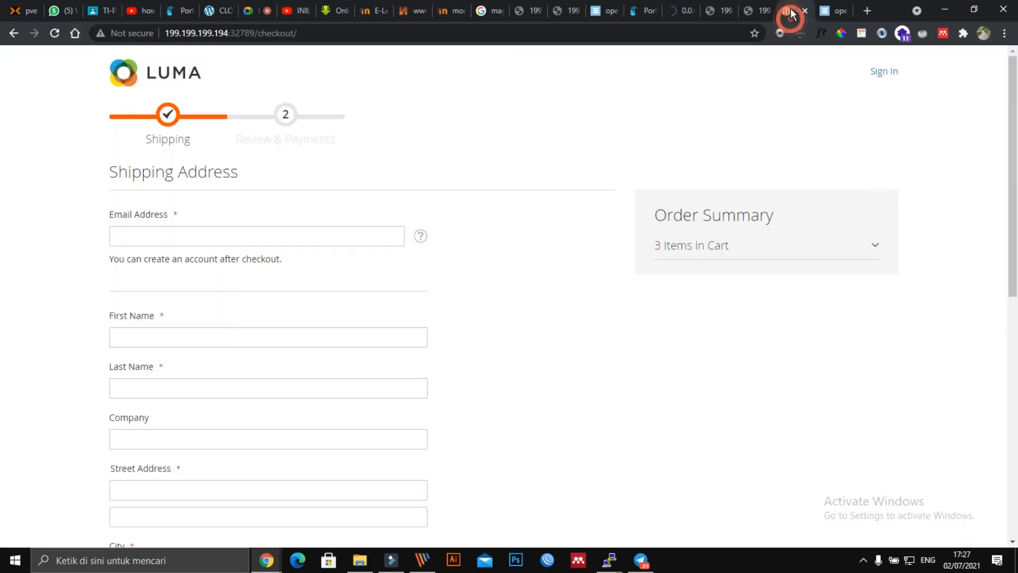
{"action": "left_click", "coordinate": [676, 11]}
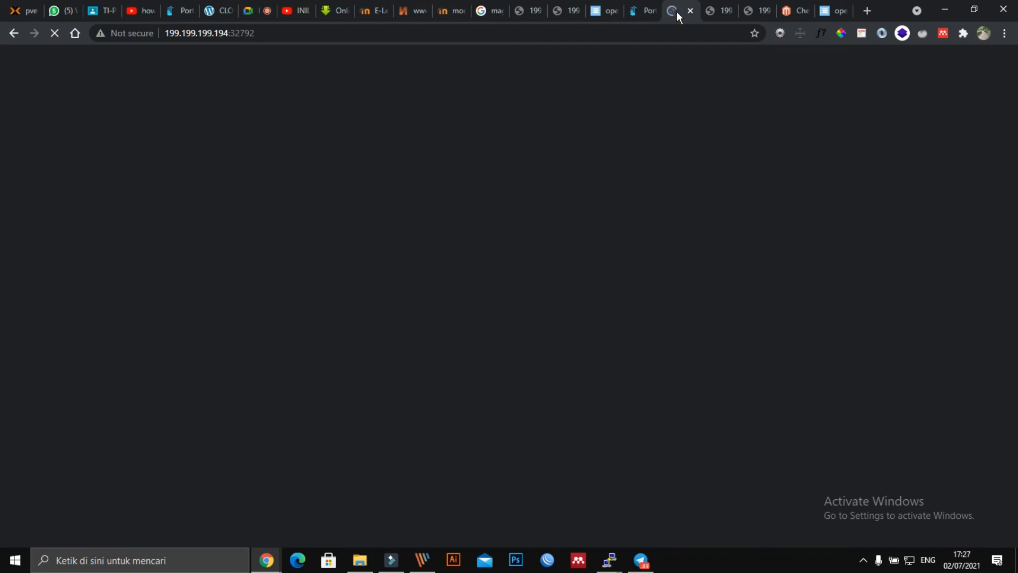
{"action": "left_click", "coordinate": [798, 12]}
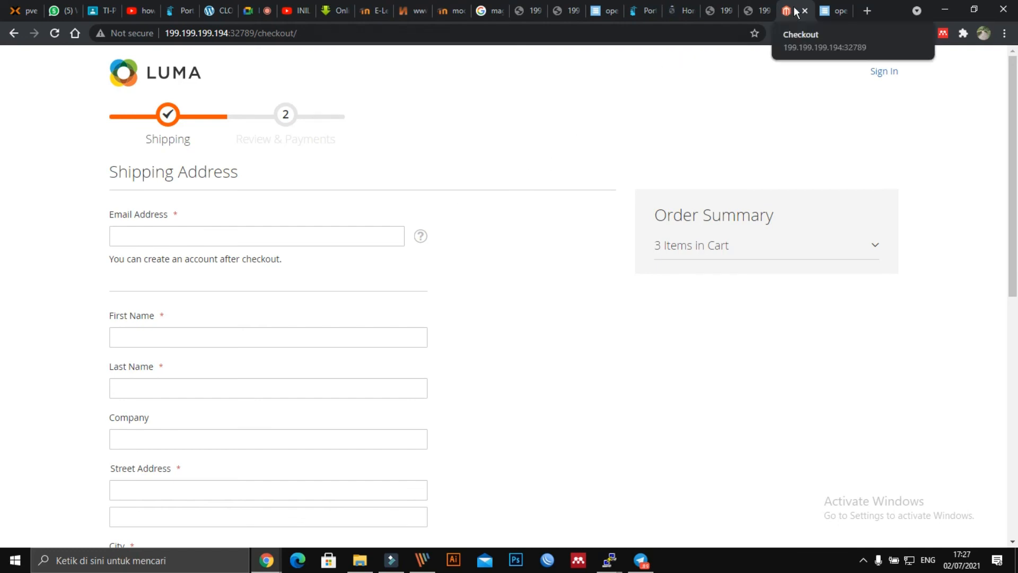
{"action": "left_click", "coordinate": [646, 14]}
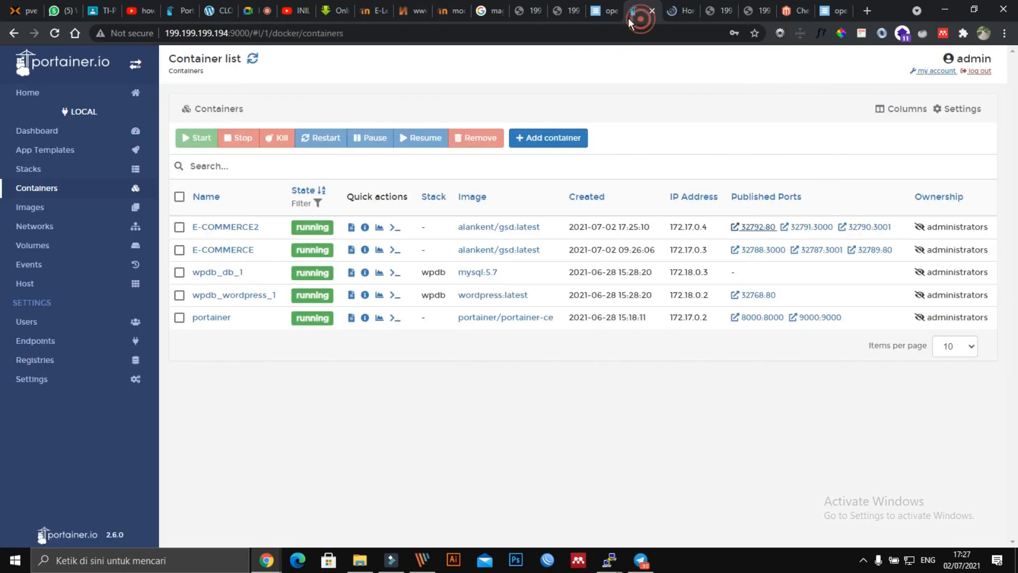
Step: Review E-COMMERCE2's container details, port configuration and ENV, then view the Luma checkout tab
{"action": "left_click", "coordinate": [226, 227]}
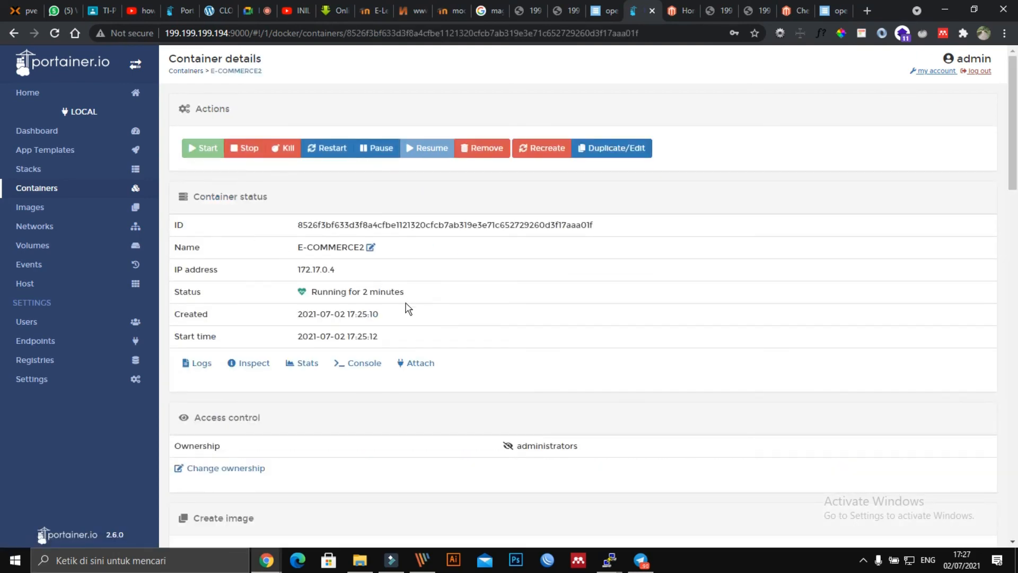
{"action": "scroll", "coordinate": [359, 294], "scroll_direction": "down", "scroll_amount": 3}
{"action": "scroll", "coordinate": [359, 294], "scroll_direction": "down", "scroll_amount": 10}
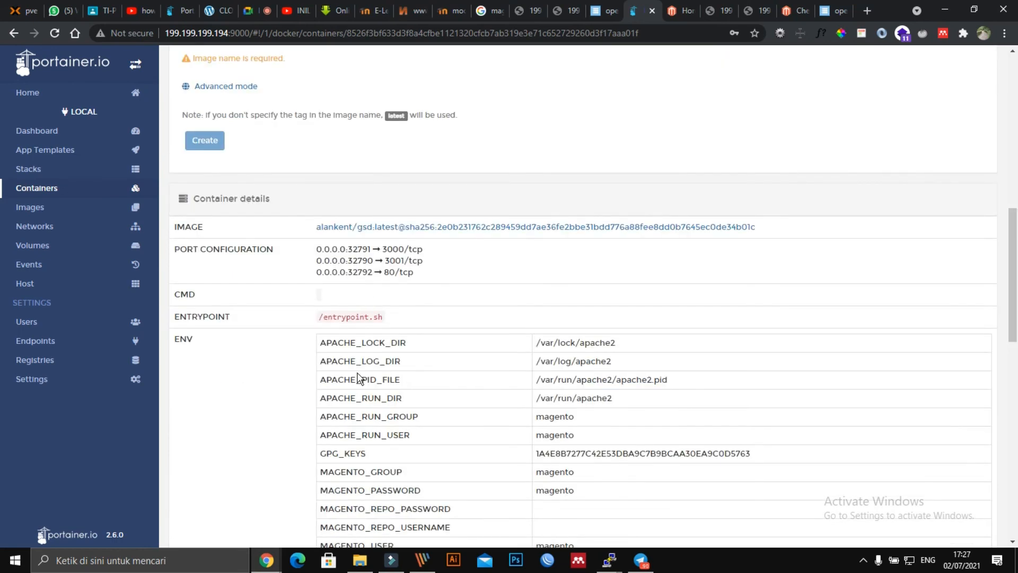
{"action": "scroll", "coordinate": [556, 427], "scroll_direction": "down", "scroll_amount": 10}
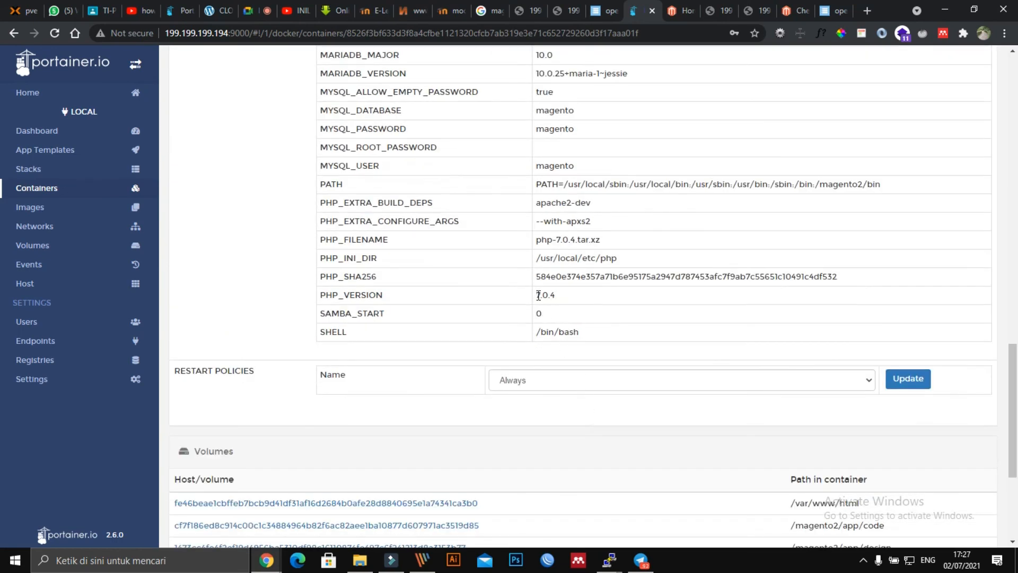
{"action": "scroll", "coordinate": [539, 272], "scroll_direction": "up", "scroll_amount": 10}
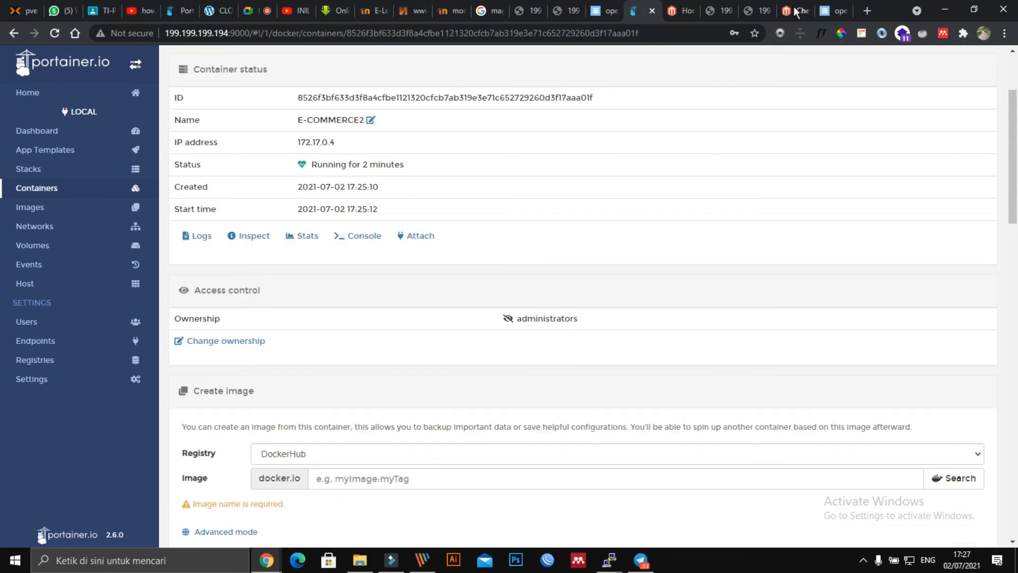
{"action": "left_click", "coordinate": [794, 12]}
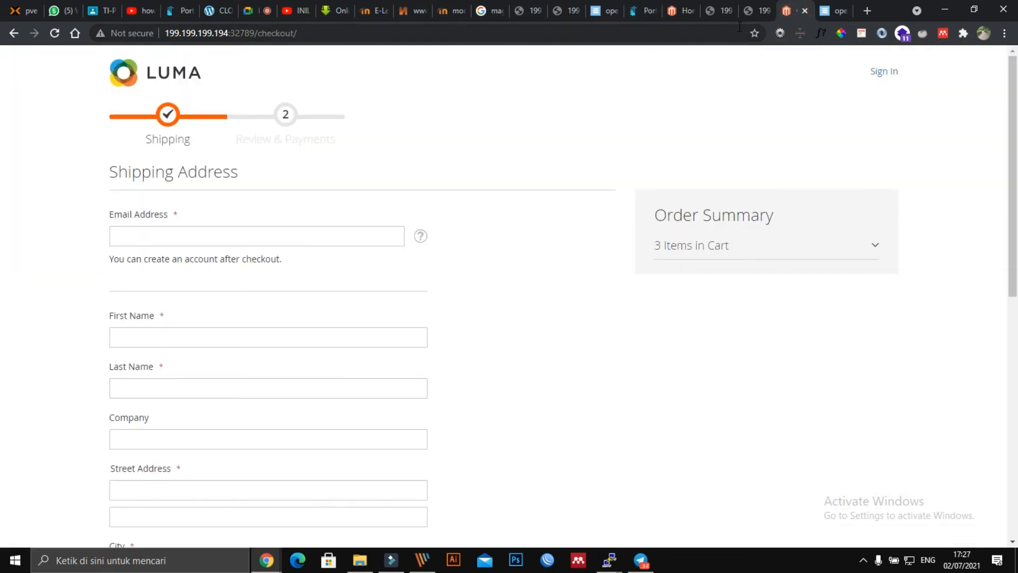
Step: Compare the Luma store on port 32792 with the checkout tab, then go back a page
{"action": "left_click", "coordinate": [679, 9]}
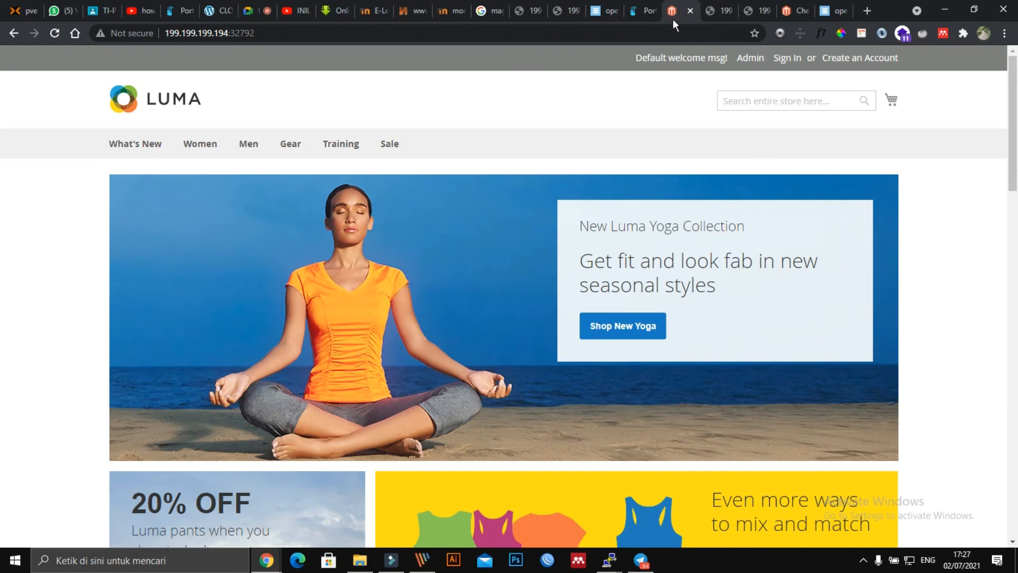
{"action": "left_click", "coordinate": [790, 12]}
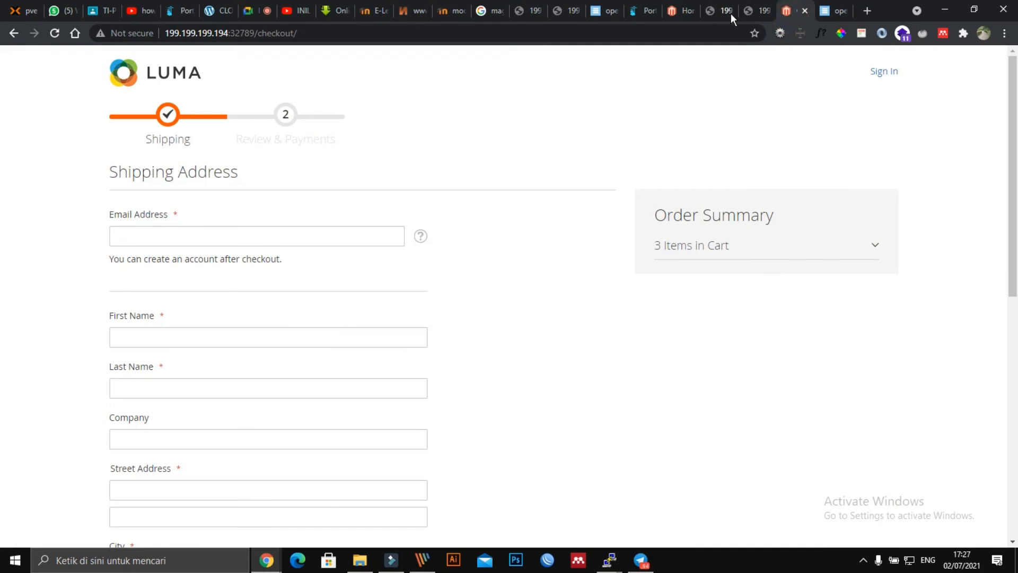
{"action": "left_click", "coordinate": [673, 10]}
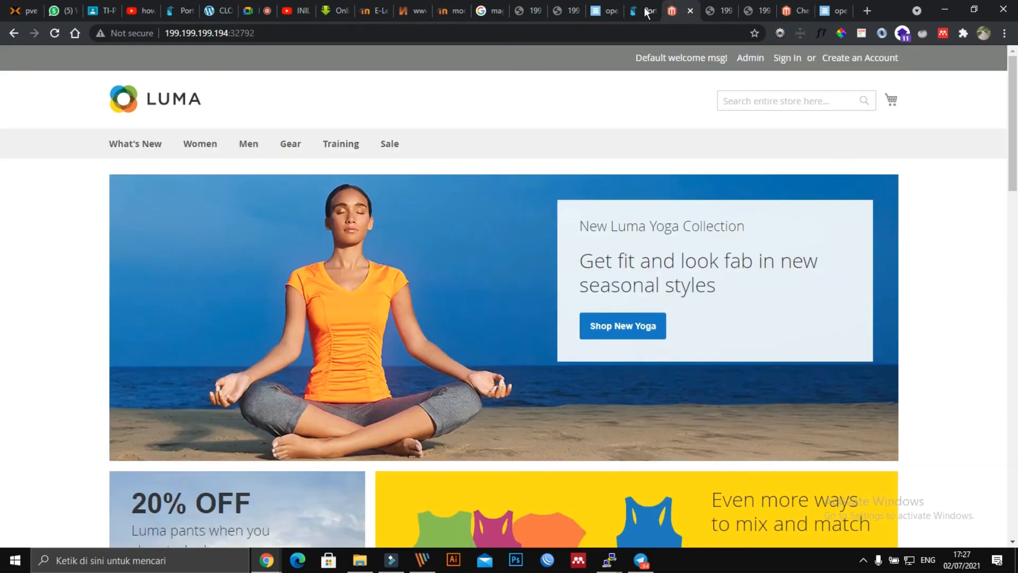
{"action": "left_click", "coordinate": [13, 34]}
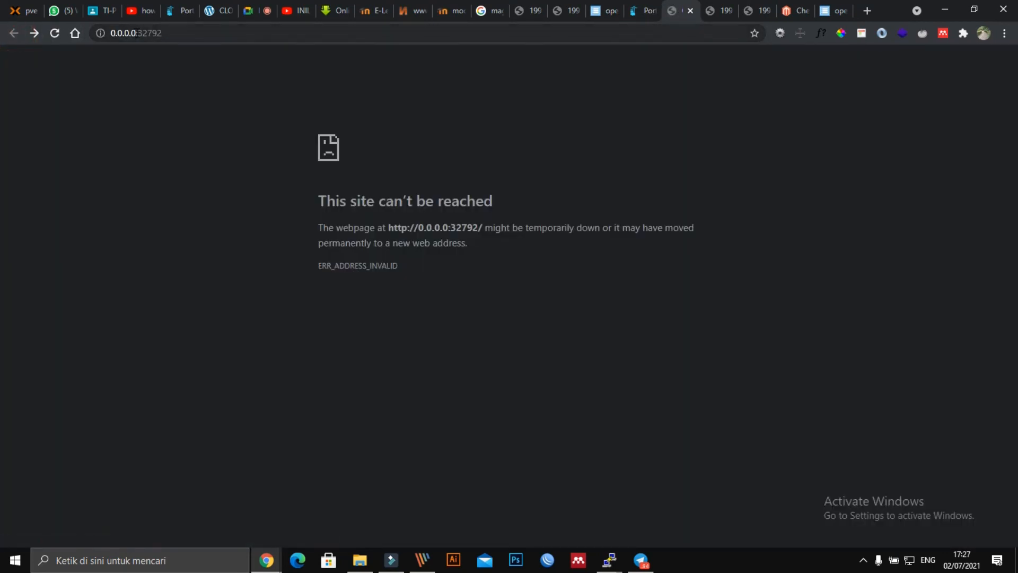
Step: Return to Portainer's container list and open E-COMMERCE2's 32792:80 port link
{"action": "left_click", "coordinate": [136, 33]}
{"action": "left_click", "coordinate": [644, 12]}
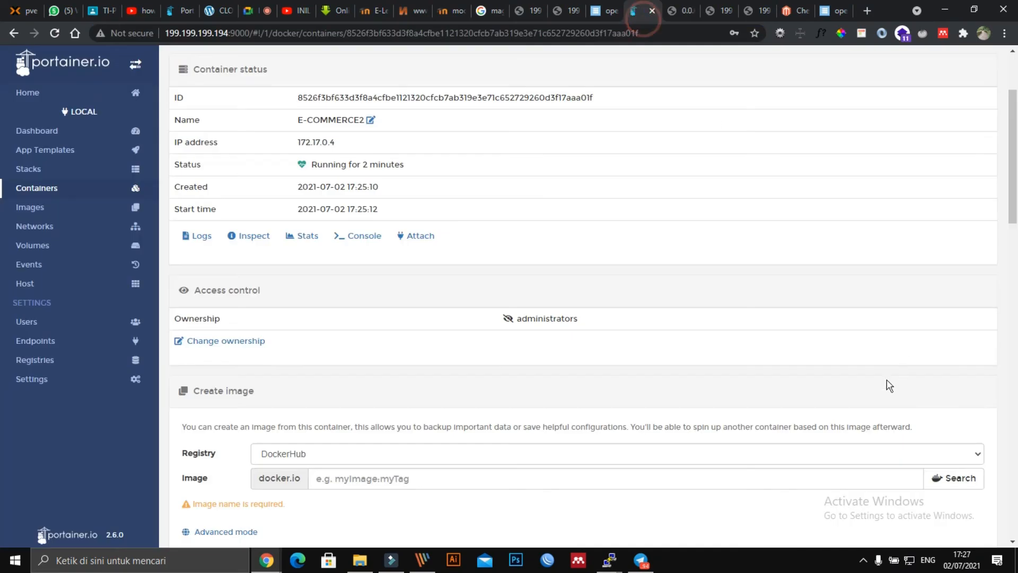
{"action": "scroll", "coordinate": [475, 208], "scroll_direction": "up", "scroll_amount": 3}
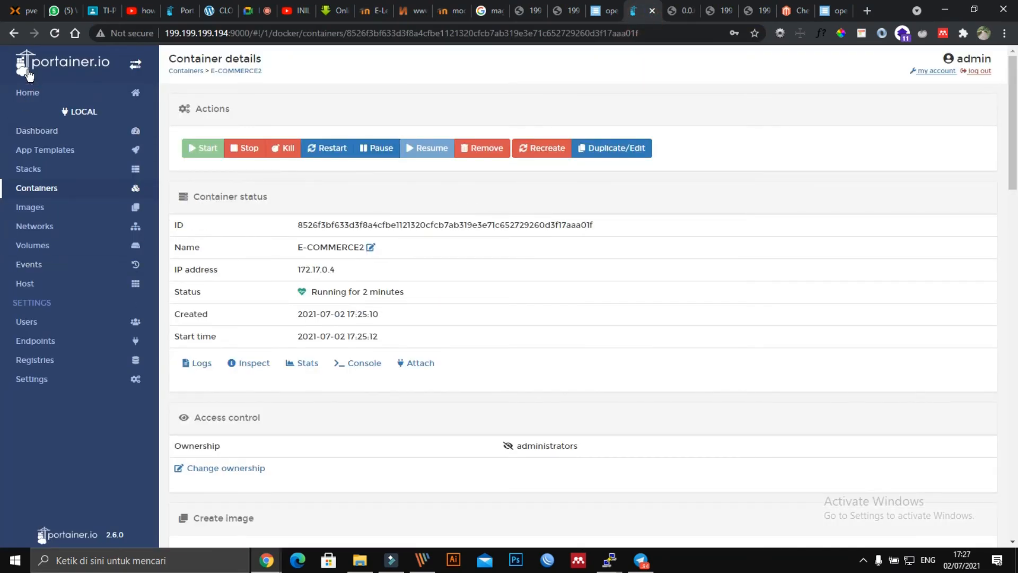
{"action": "left_click", "coordinate": [15, 34]}
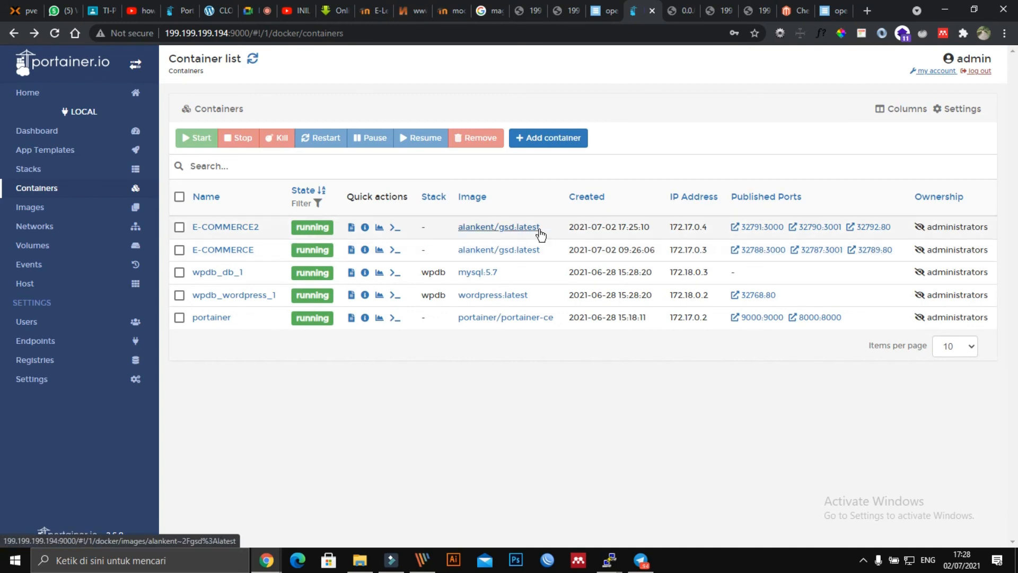
{"action": "left_click", "coordinate": [870, 226]}
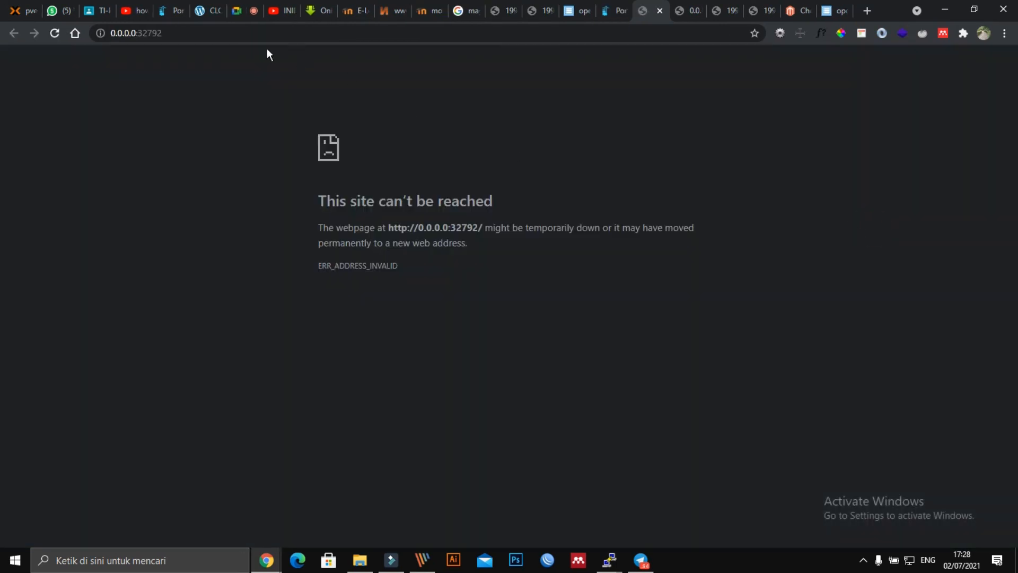
Step: Load the store at 199.199.199.194:32792 and browse its Luma home page and Hot Sellers
{"action": "double_click", "coordinate": [130, 32]}
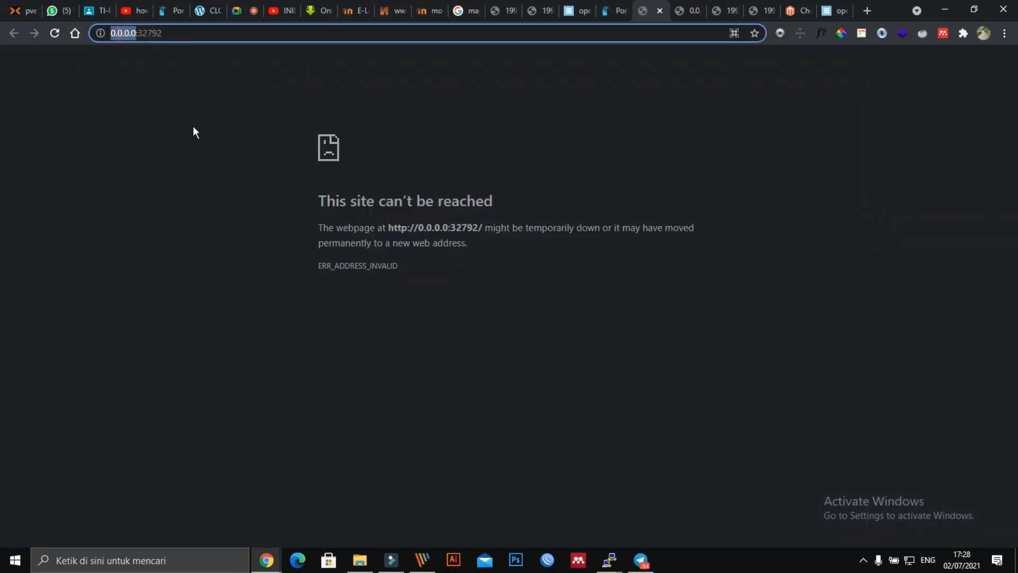
{"action": "type", "text": "199."}
{"action": "type", "text": "199.199.194"}
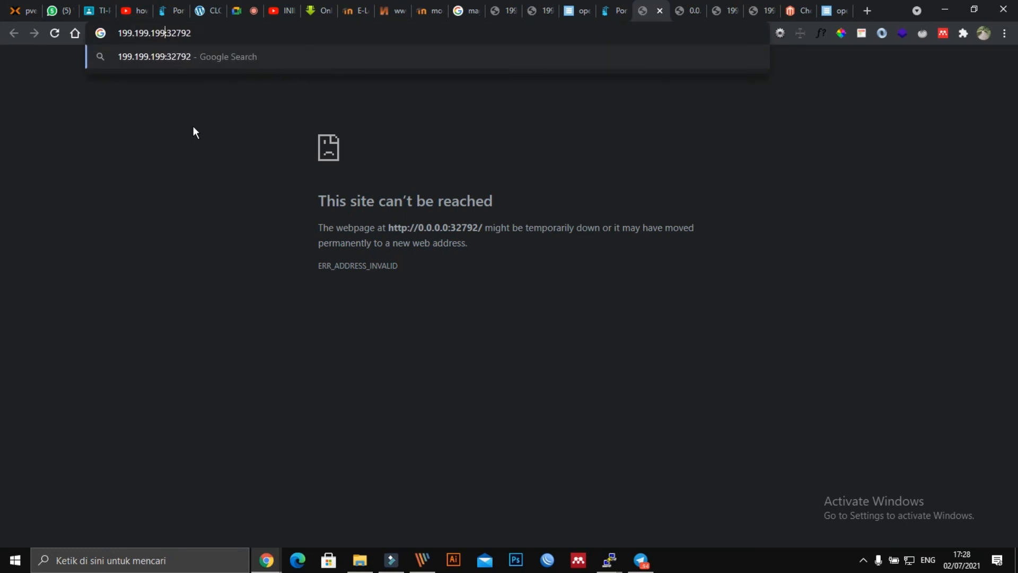
{"action": "key", "text": "Return"}
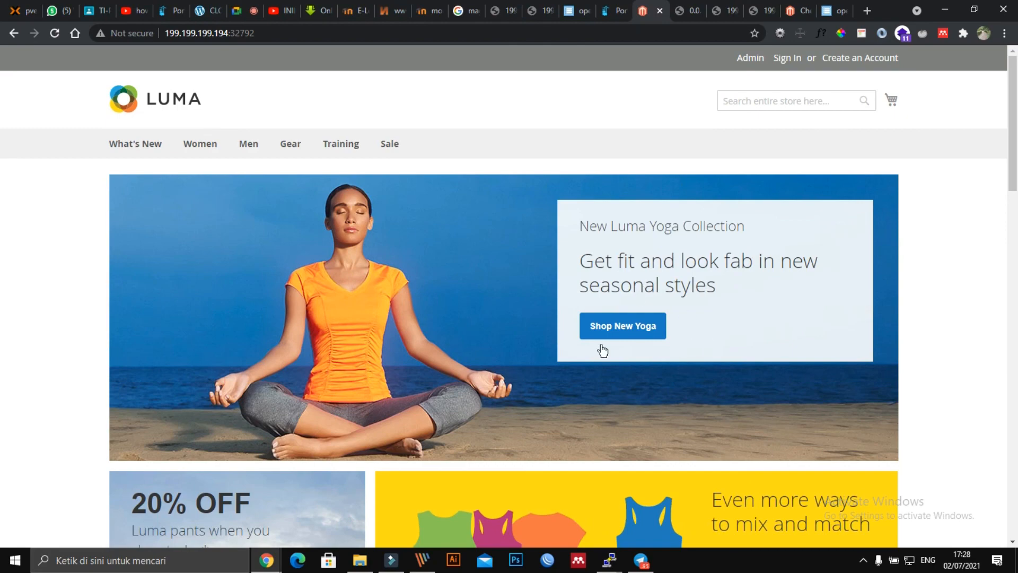
{"action": "scroll", "coordinate": [546, 293], "scroll_direction": "down", "scroll_amount": 20}
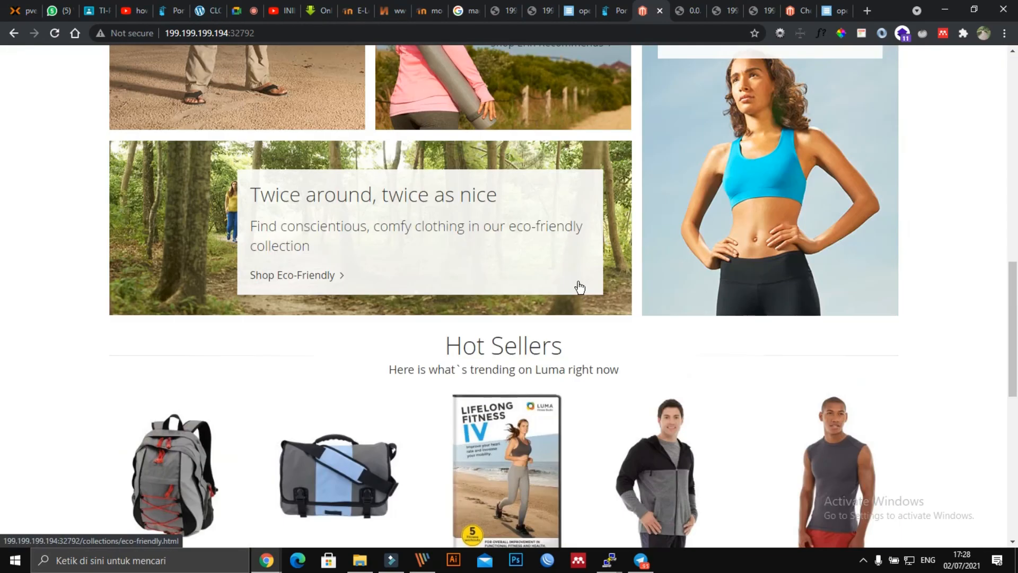
{"action": "scroll", "coordinate": [590, 276], "scroll_direction": "up", "scroll_amount": 20}
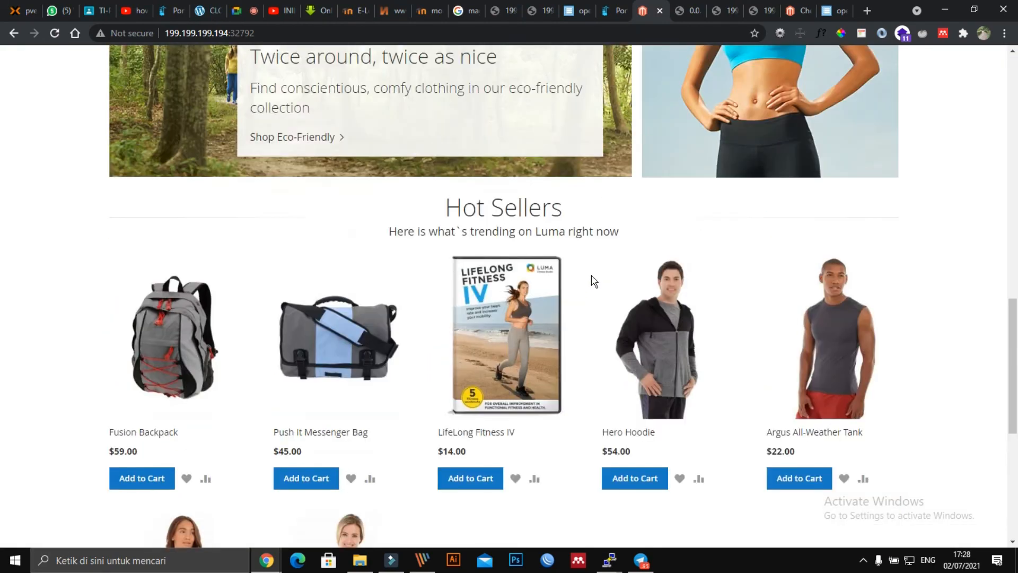
{"action": "scroll", "coordinate": [188, 166], "scroll_direction": "down", "scroll_amount": 3}
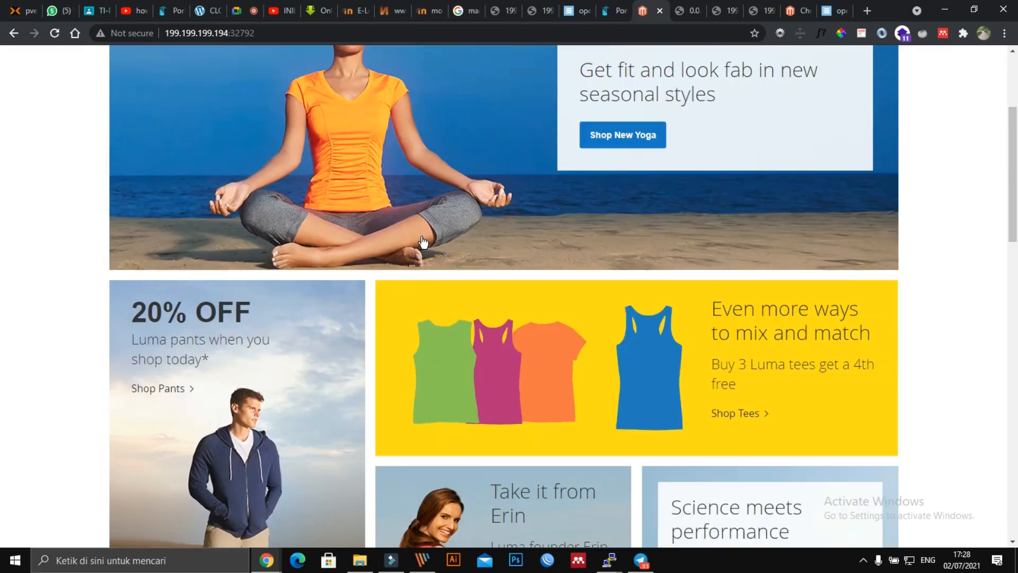
{"action": "scroll", "coordinate": [457, 228], "scroll_direction": "up", "scroll_amount": 3}
{"action": "scroll", "coordinate": [457, 225], "scroll_direction": "down", "scroll_amount": 20}
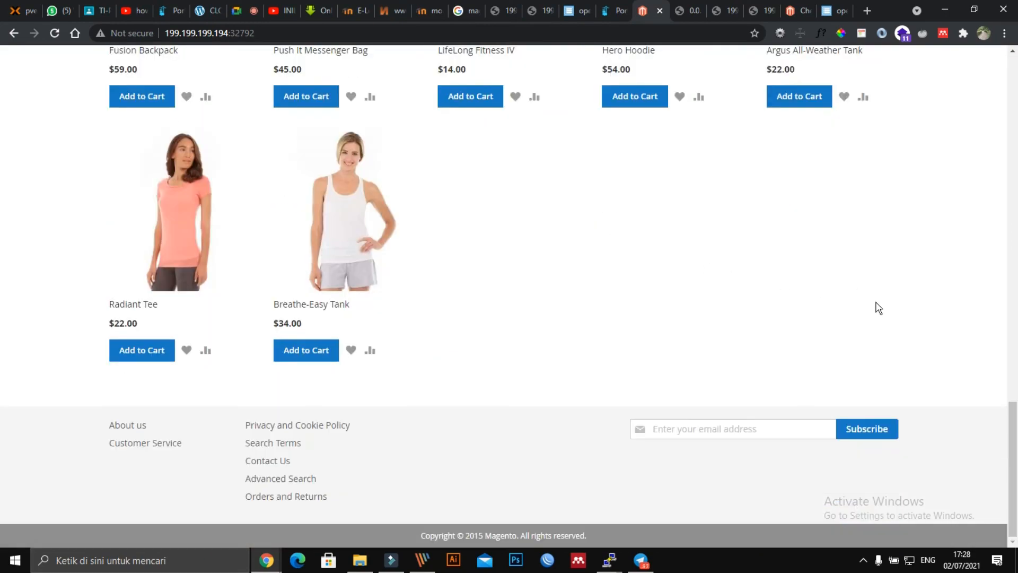
{"action": "scroll", "coordinate": [3, 211], "scroll_direction": "up", "scroll_amount": 10}
{"action": "scroll", "coordinate": [3, 211], "scroll_direction": "up", "scroll_amount": 8}
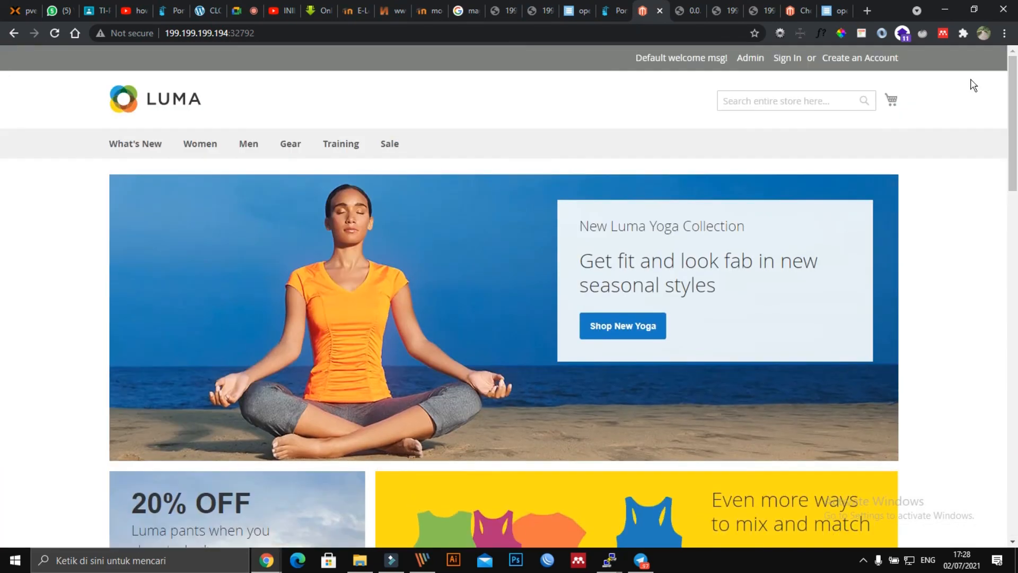
Step: Look through the store's Create New Customer Account form, then return to Portainer's container list
{"action": "left_click", "coordinate": [859, 58]}
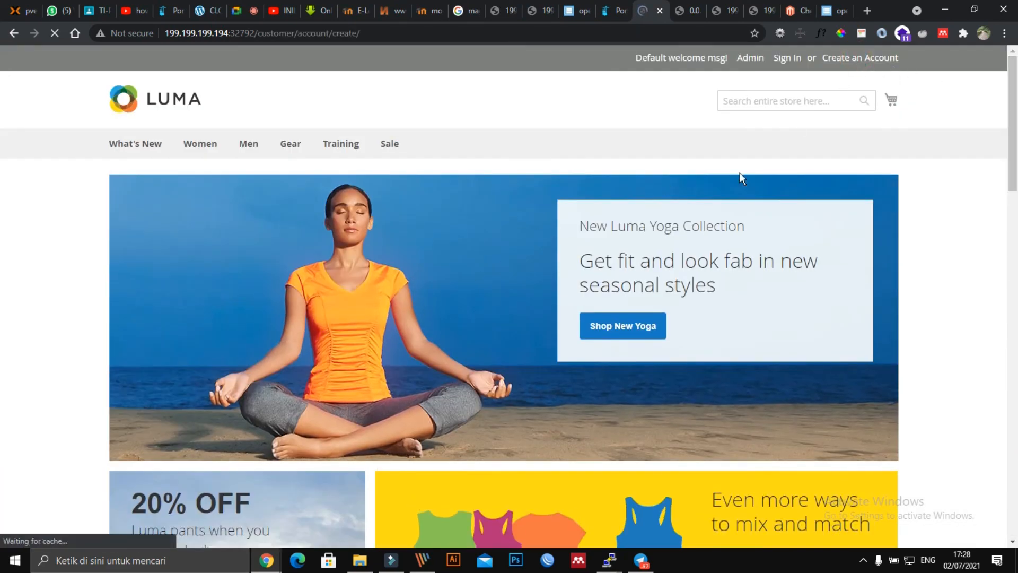
{"action": "scroll", "coordinate": [219, 450], "scroll_direction": "down", "scroll_amount": 3}
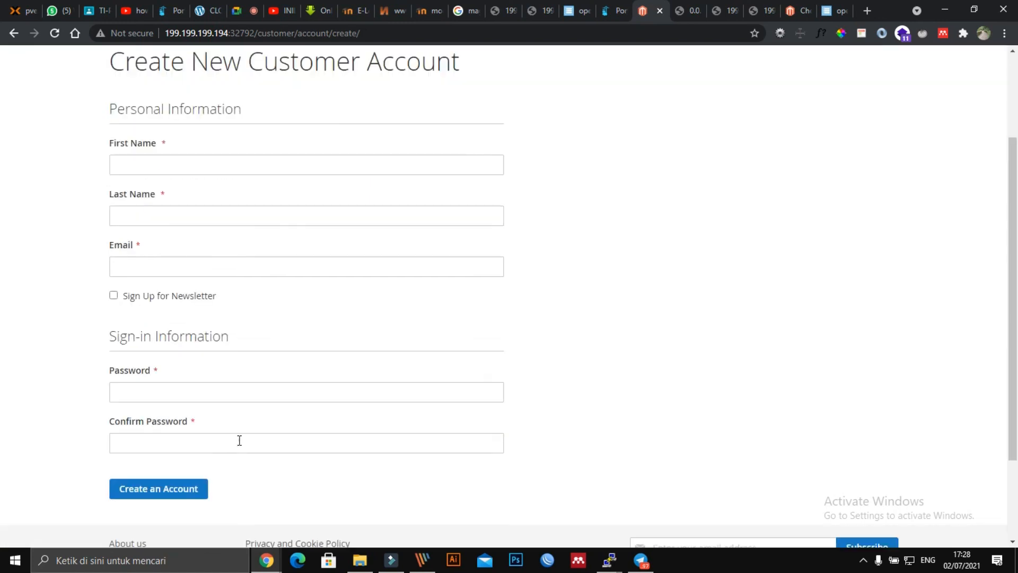
{"action": "scroll", "coordinate": [218, 225], "scroll_direction": "up", "scroll_amount": 3}
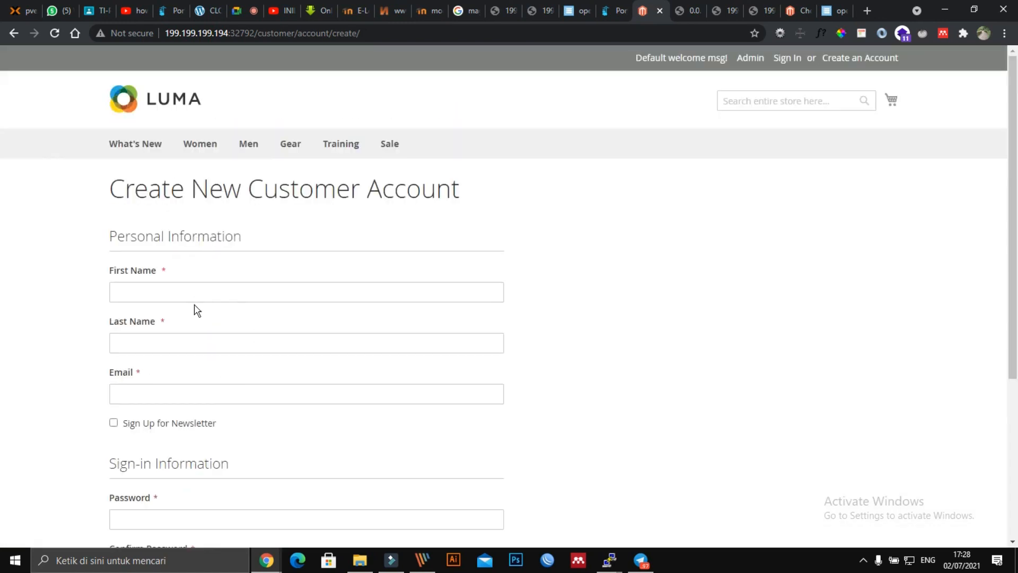
{"action": "scroll", "coordinate": [652, 316], "scroll_direction": "down", "scroll_amount": 4}
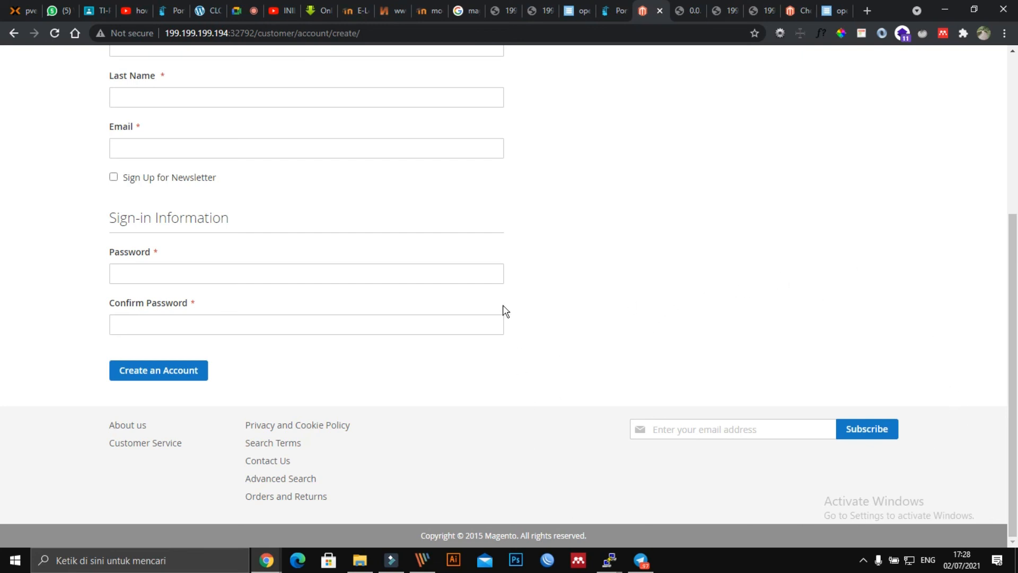
{"action": "scroll", "coordinate": [502, 311], "scroll_direction": "up", "scroll_amount": 5}
{"action": "scroll", "coordinate": [813, 370], "scroll_direction": "down", "scroll_amount": 5}
{"action": "scroll", "coordinate": [800, 374], "scroll_direction": "up", "scroll_amount": 4}
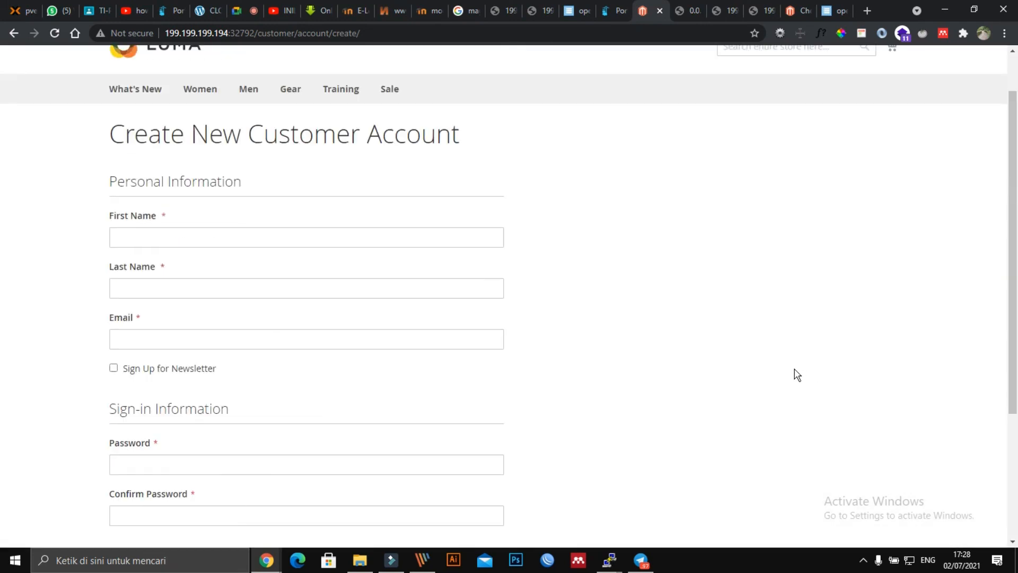
{"action": "scroll", "coordinate": [795, 374], "scroll_direction": "up", "scroll_amount": 1}
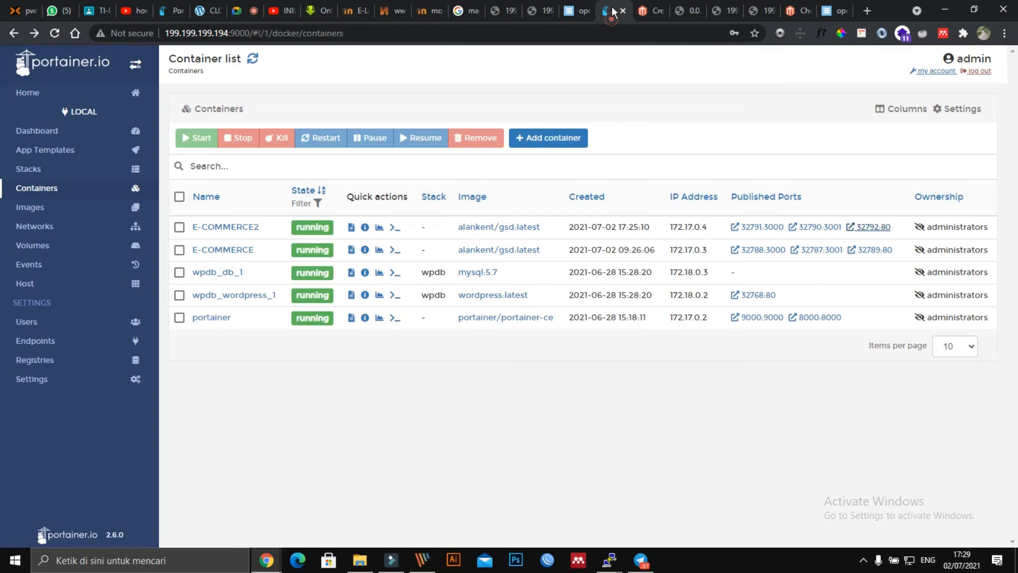
{"action": "left_click", "coordinate": [614, 11]}
Step: Browse Portainer's App Templates list down to the Magento 2 e-commerce template
{"action": "left_click", "coordinate": [79, 151]}
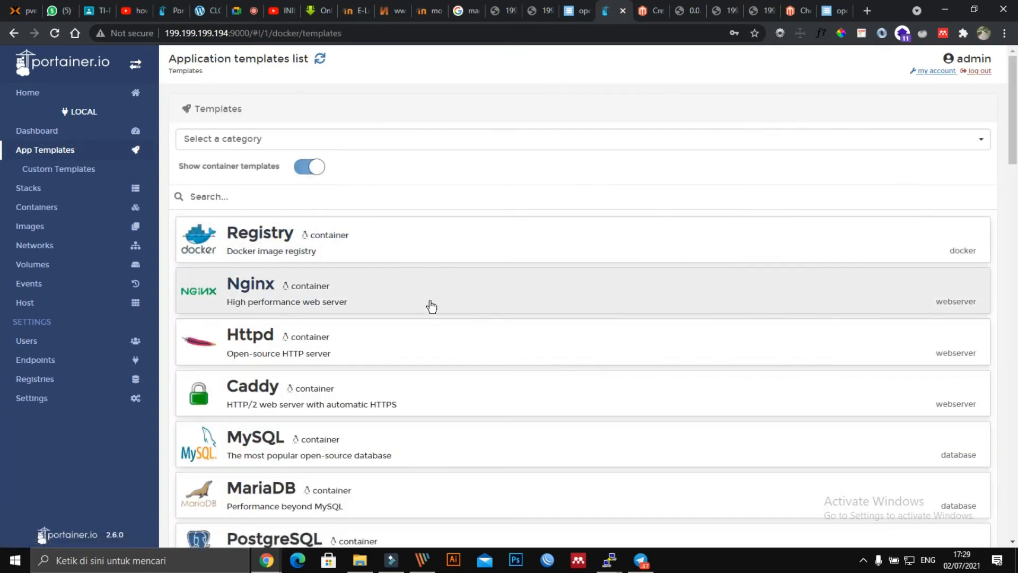
{"action": "scroll", "coordinate": [503, 297], "scroll_direction": "down", "scroll_amount": 14}
{"action": "scroll", "coordinate": [448, 318], "scroll_direction": "down", "scroll_amount": 10}
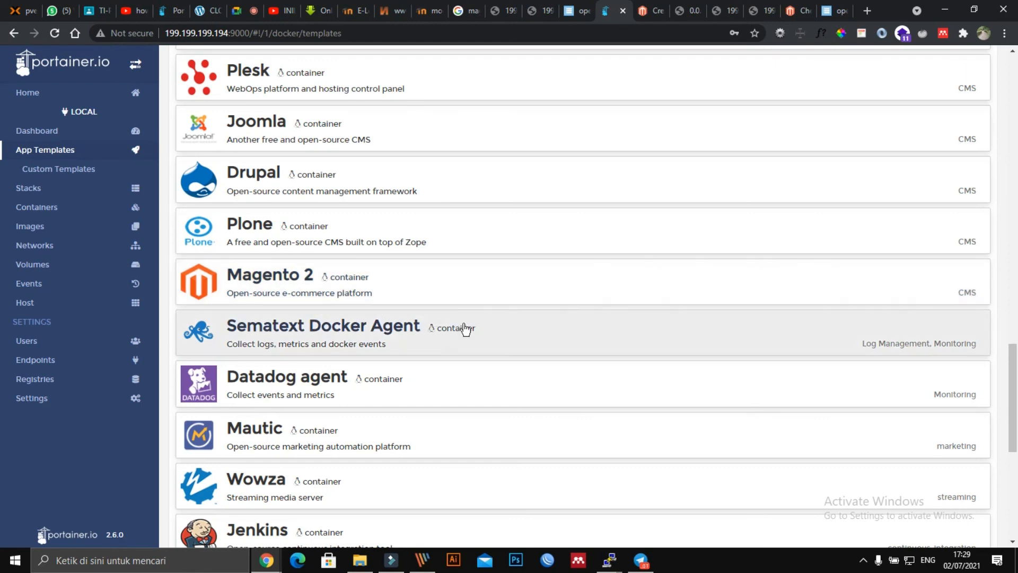
{"action": "scroll", "coordinate": [510, 403], "scroll_direction": "down", "scroll_amount": 5}
{"action": "scroll", "coordinate": [510, 403], "scroll_direction": "down", "scroll_amount": 3}
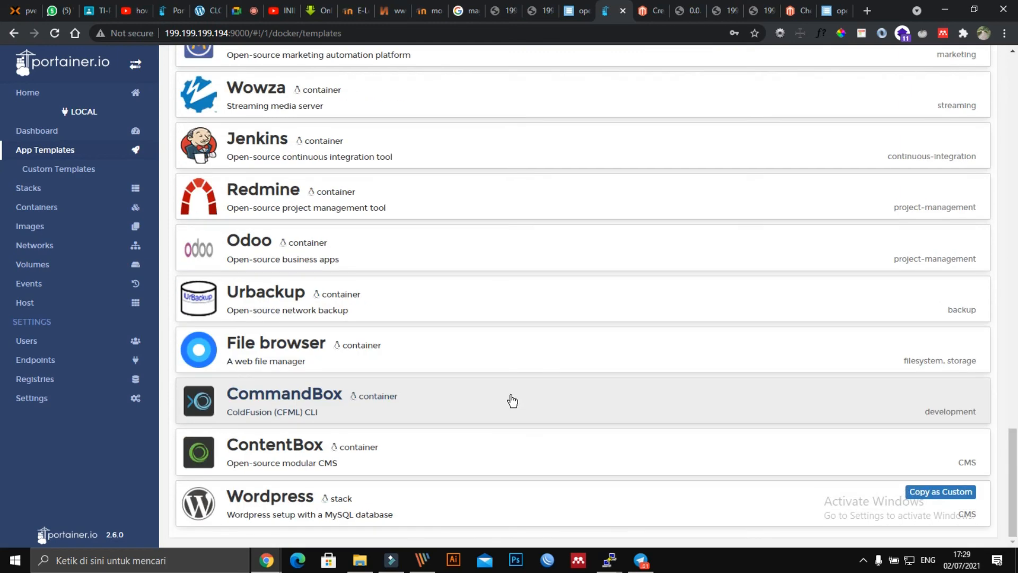
{"action": "scroll", "coordinate": [512, 402], "scroll_direction": "up", "scroll_amount": 5}
{"action": "scroll", "coordinate": [510, 401], "scroll_direction": "down", "scroll_amount": 4}
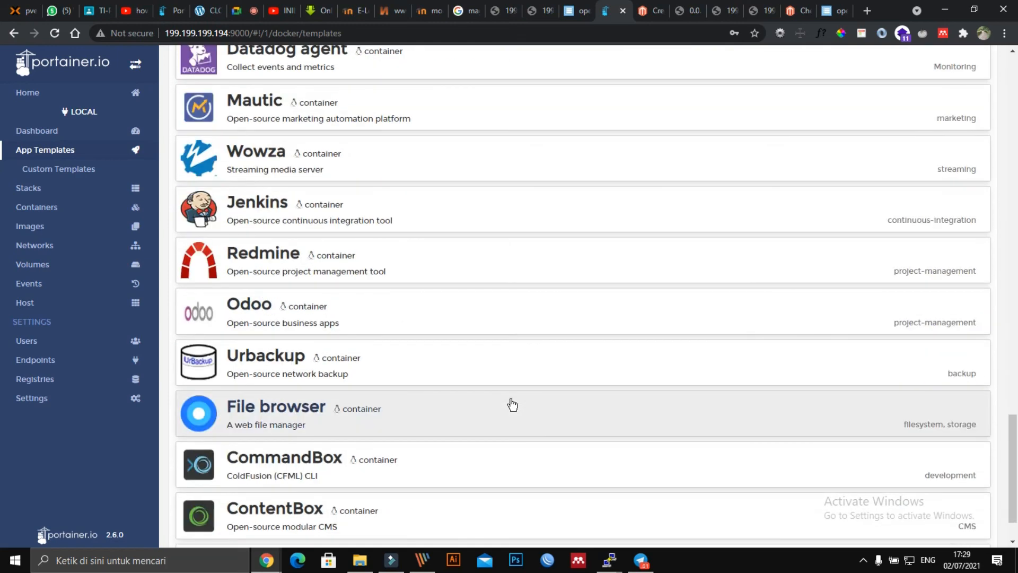
{"action": "scroll", "coordinate": [512, 403], "scroll_direction": "up", "scroll_amount": 7}
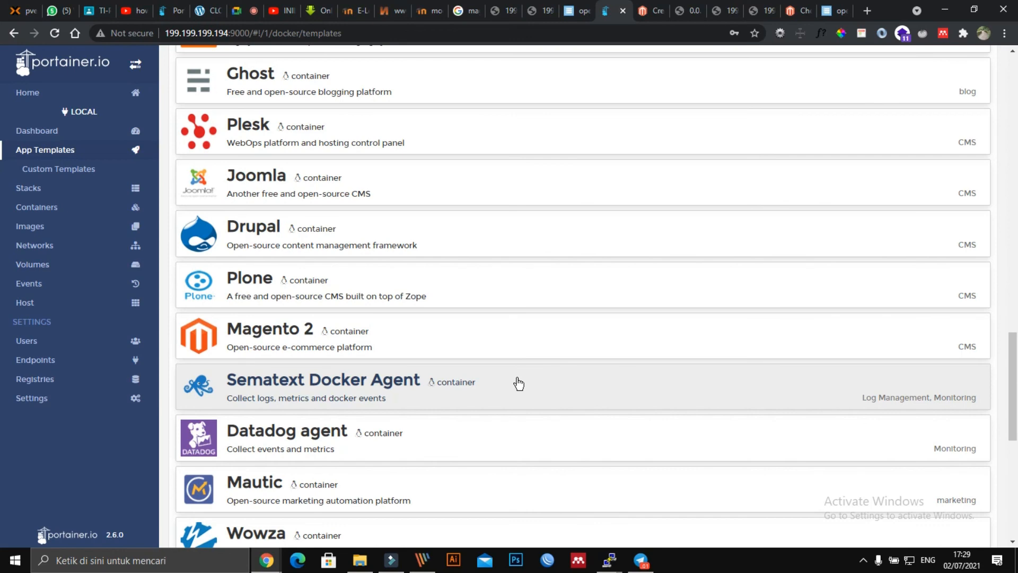
{"action": "scroll", "coordinate": [518, 382], "scroll_direction": "up", "scroll_amount": 1}
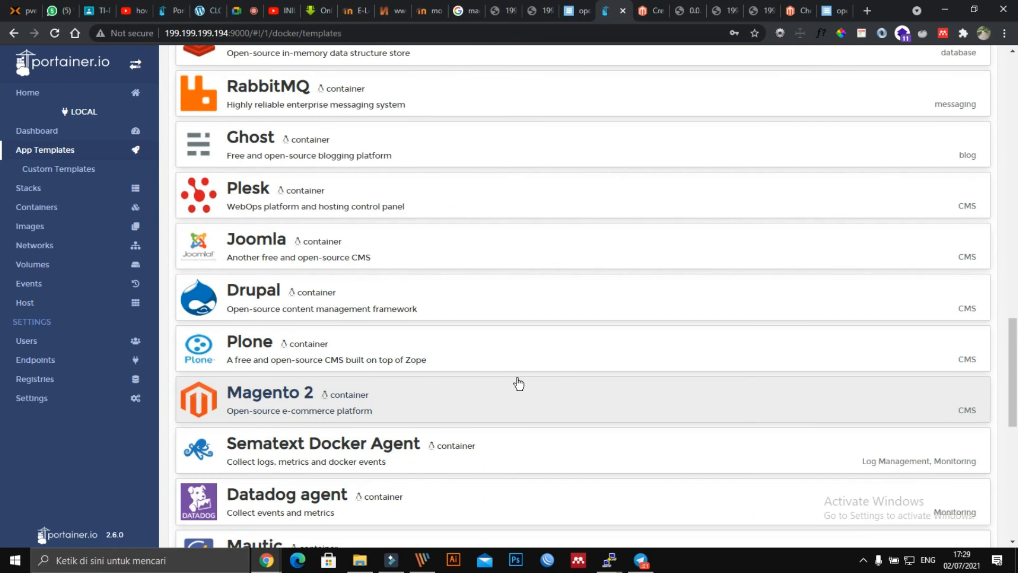
{"action": "scroll", "coordinate": [491, 371], "scroll_direction": "up", "scroll_amount": 1}
{"action": "scroll", "coordinate": [493, 373], "scroll_direction": "down", "scroll_amount": 1}
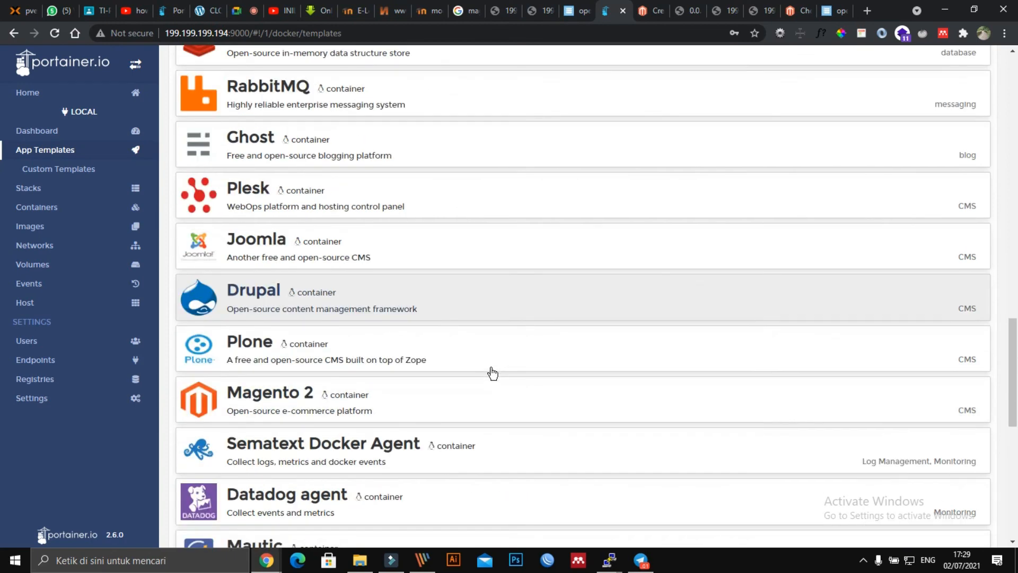